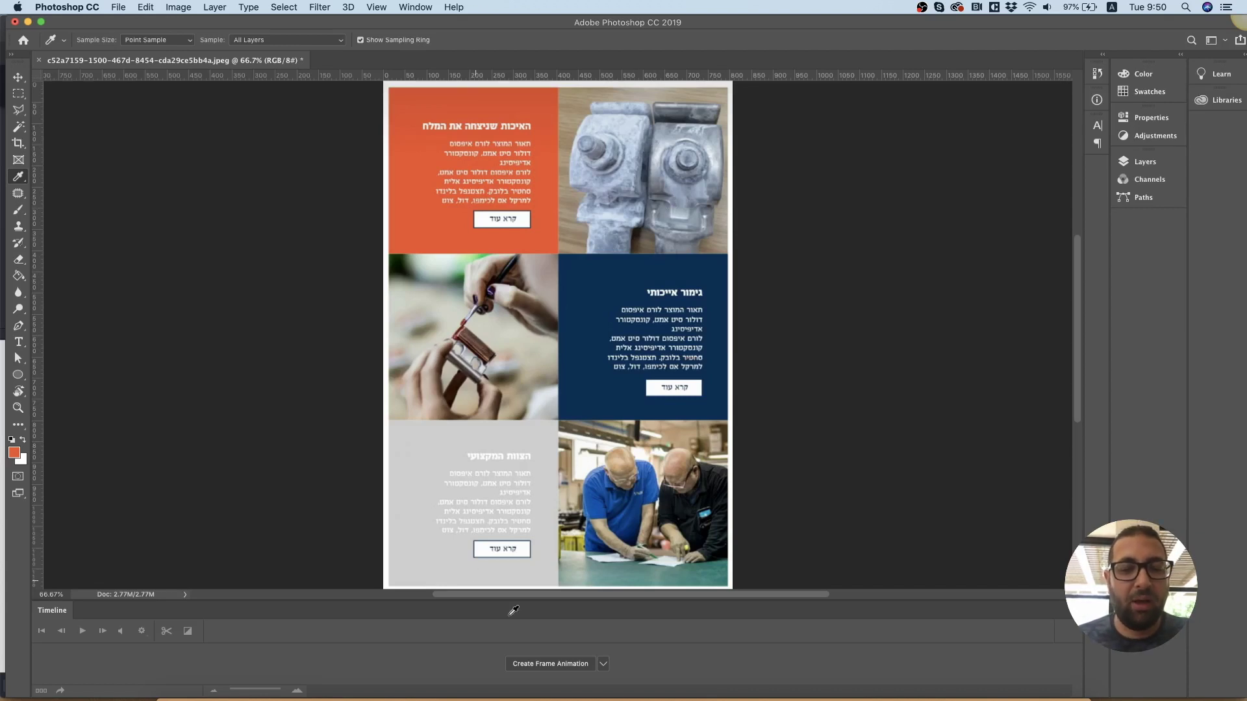
- Switch to the Chrome window showing the alternating rows CodePen pen
key("ctrl+Up")
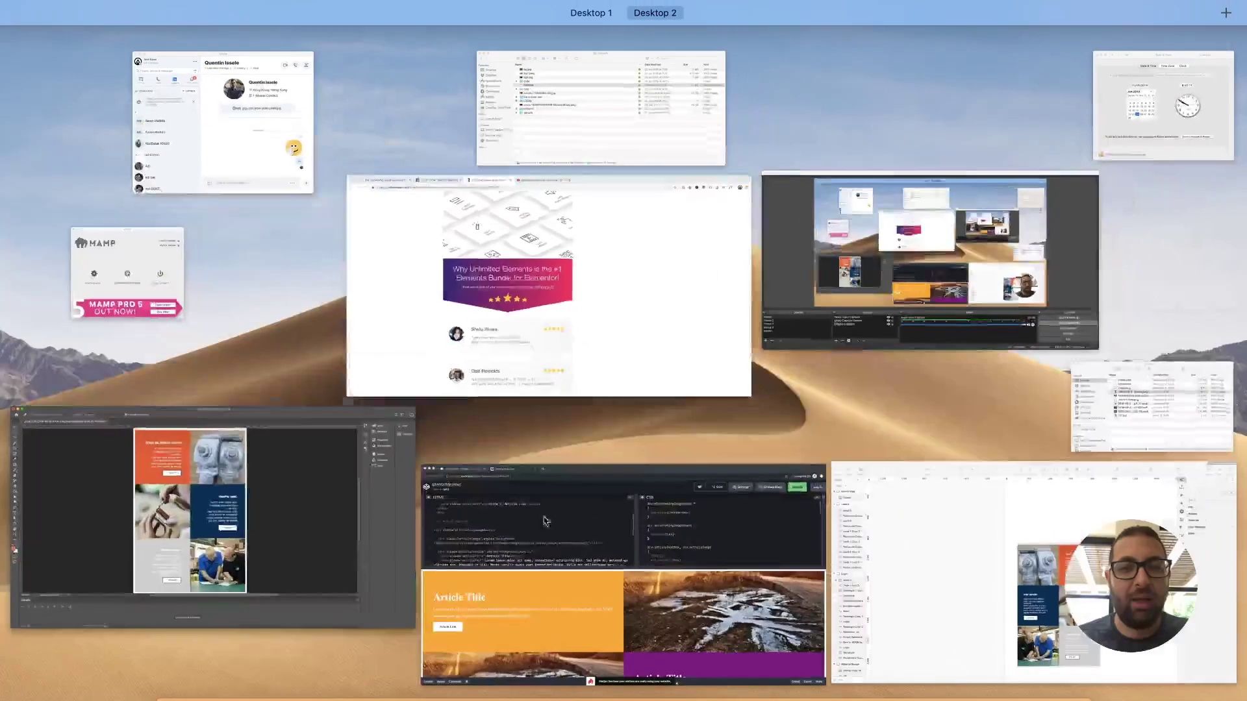
left_click(643, 538)
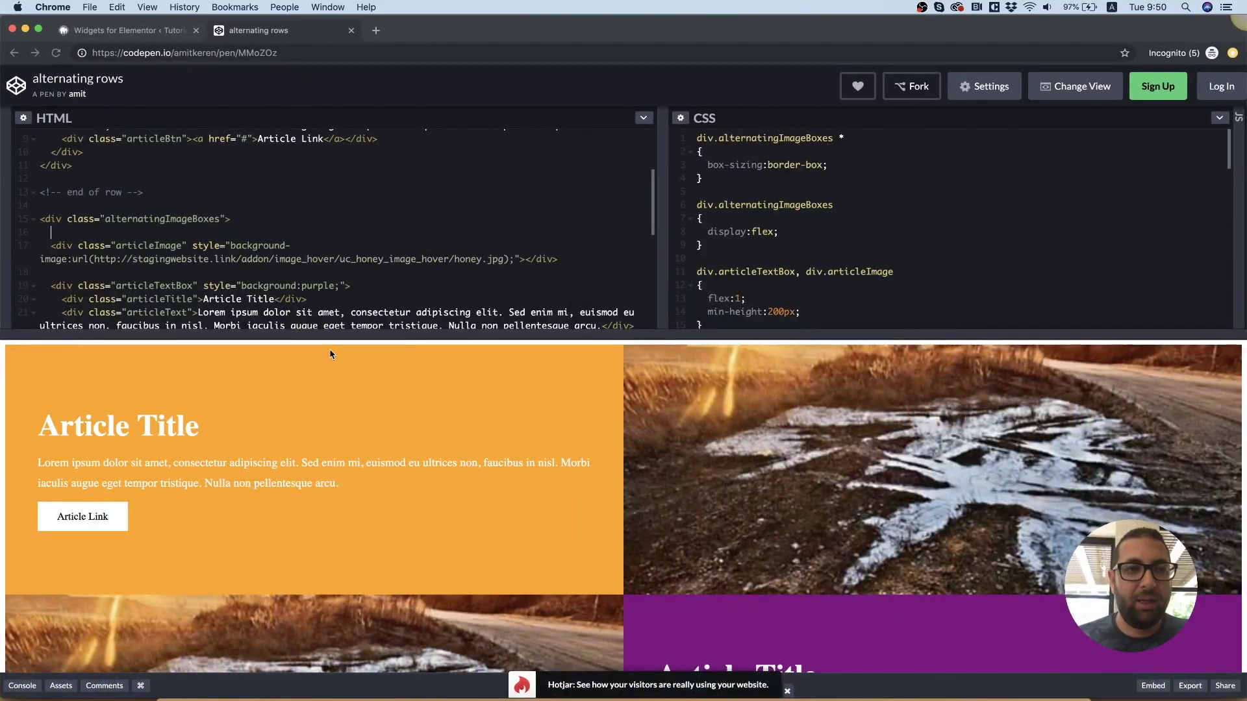
scroll(331, 354, "down", 3)
scroll(237, 189, "down", 2)
scroll(388, 513, "up", 1)
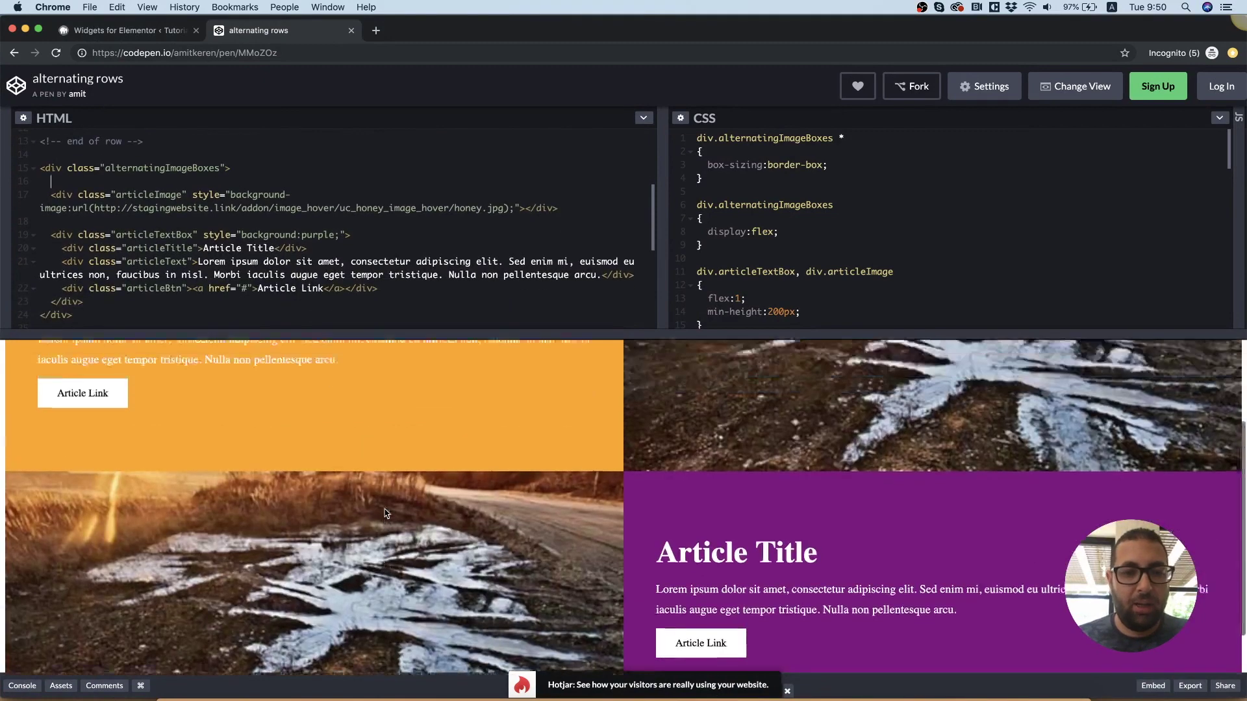
scroll(386, 513, "up", 2)
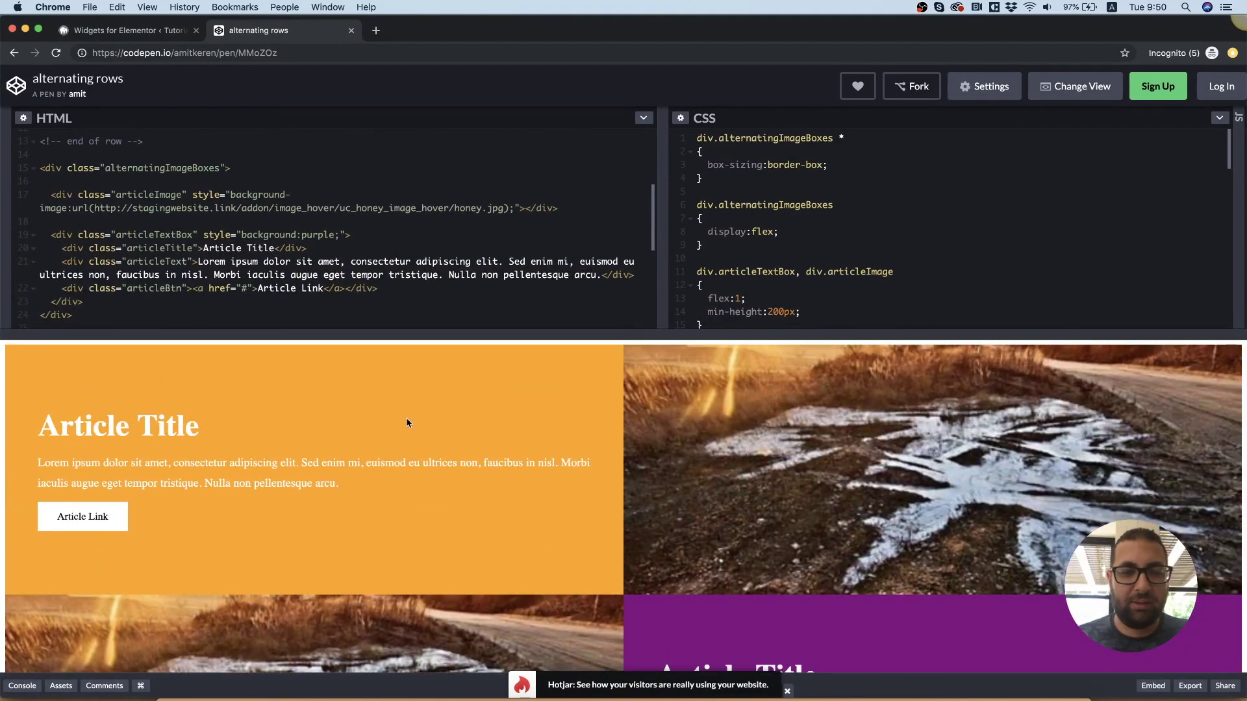
- Scroll through the orange and purple article rows, then return to the WordPress widget manager
scroll(813, 455, "down", 3)
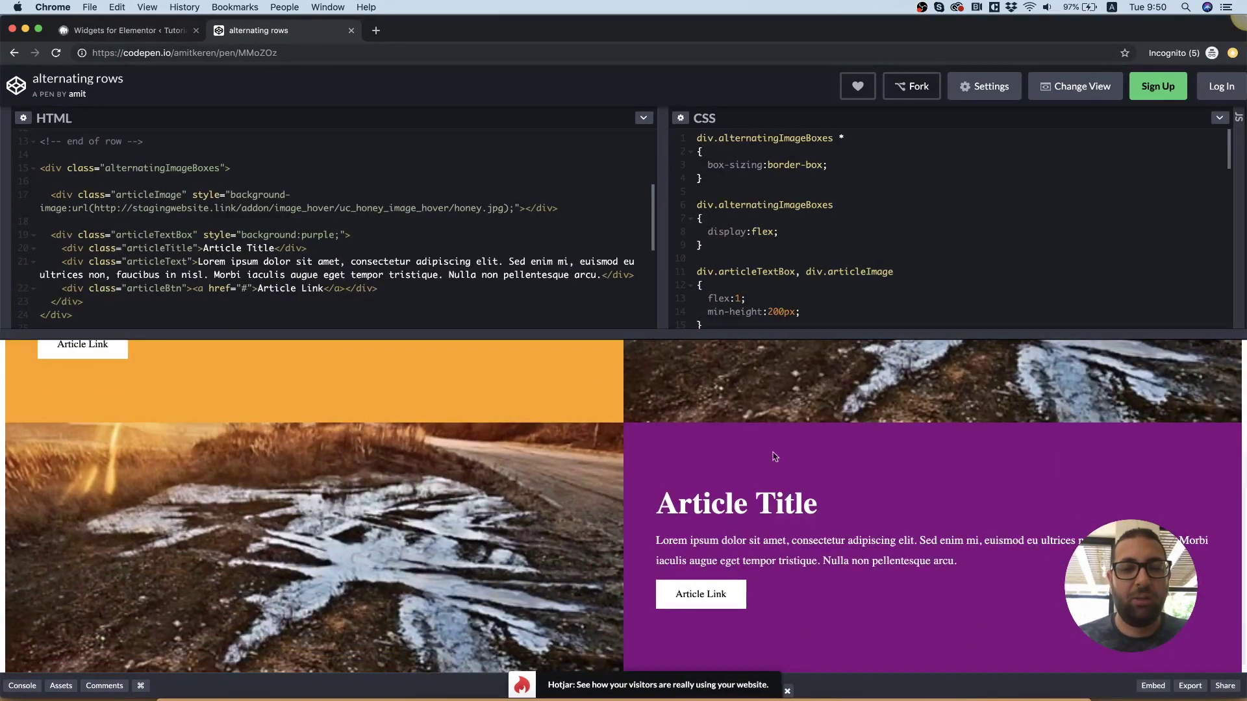
scroll(719, 458, "up", 3)
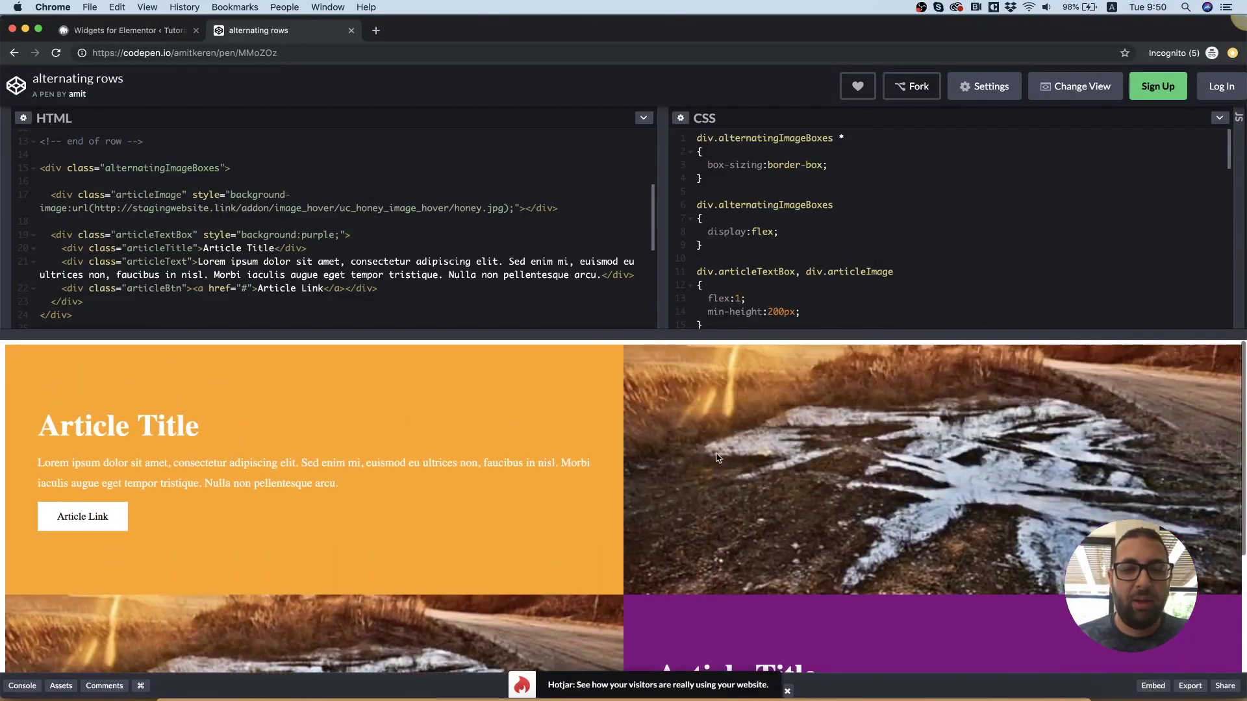
scroll(568, 474, "down", 3)
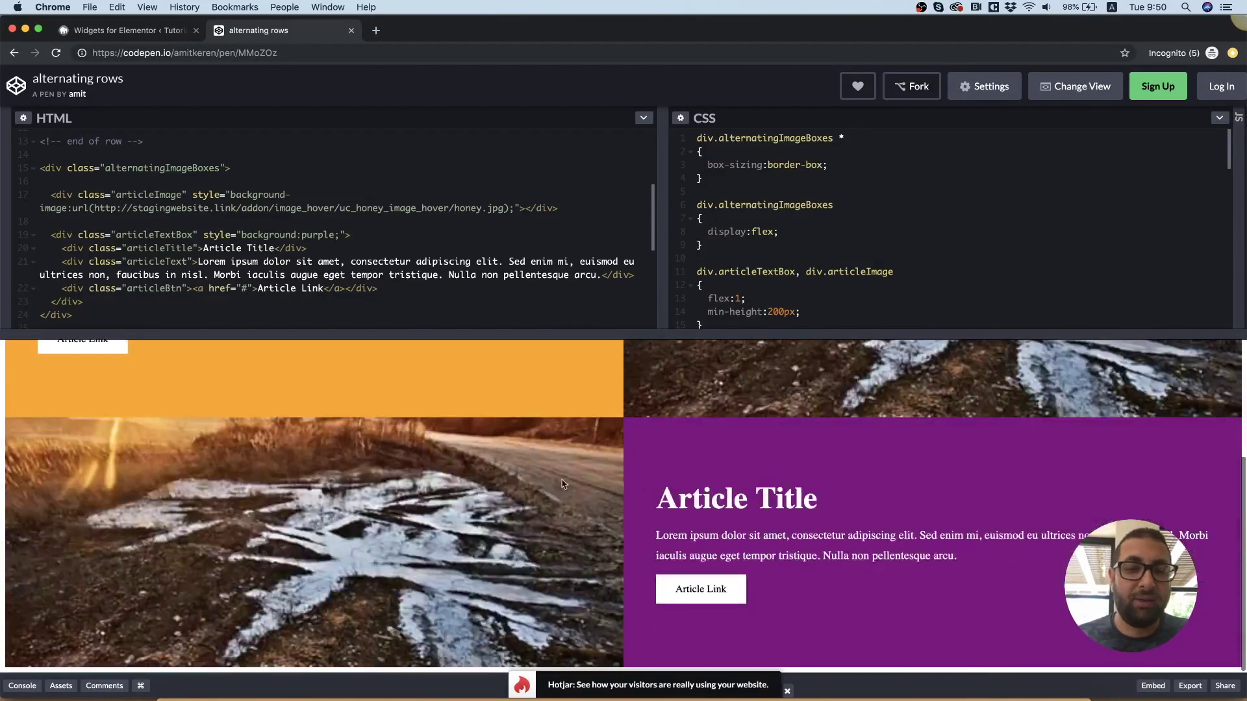
scroll(648, 482, "up", 3)
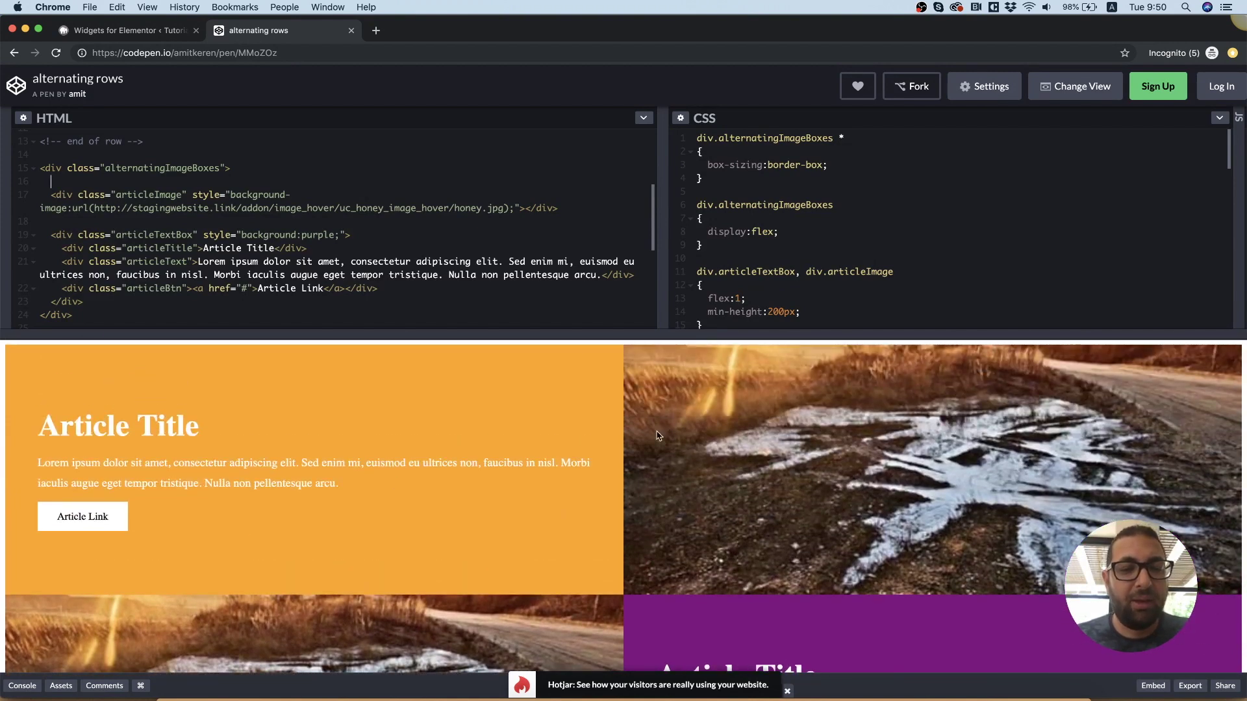
scroll(658, 435, "down", 3)
scroll(538, 434, "up", 2)
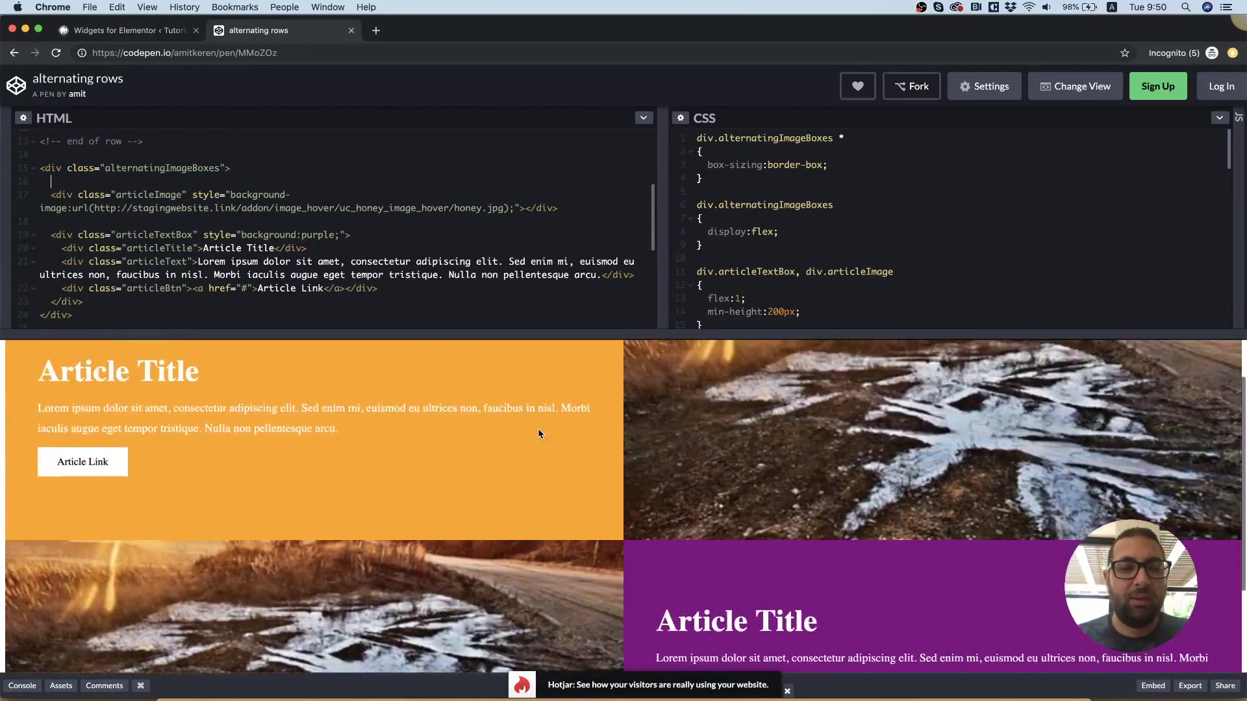
scroll(539, 431, "up", 1)
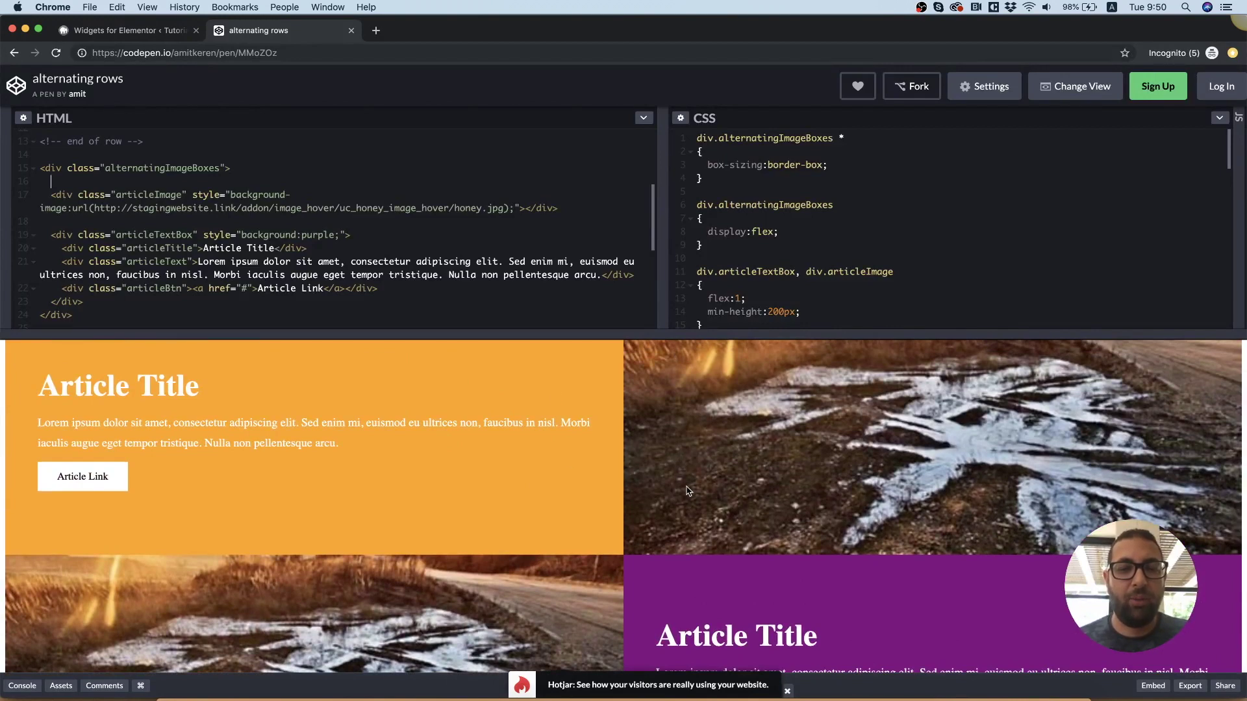
scroll(623, 478, "up", 1)
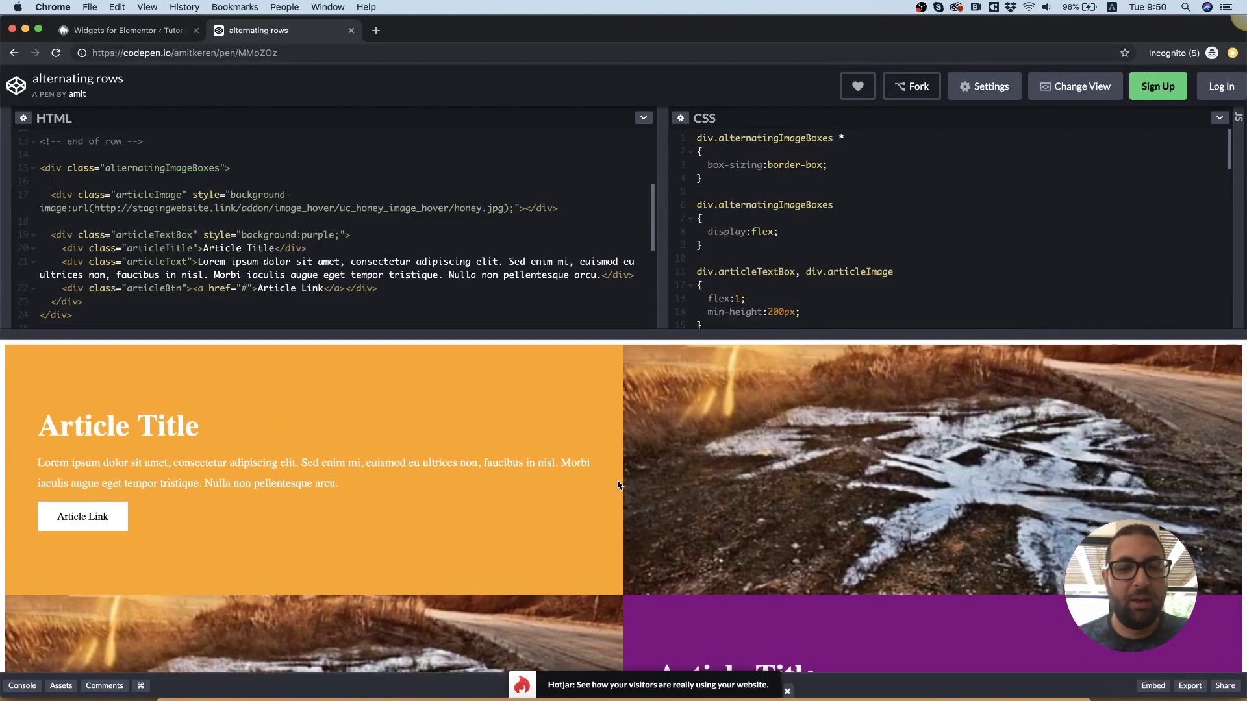
scroll(617, 485, "down", 2)
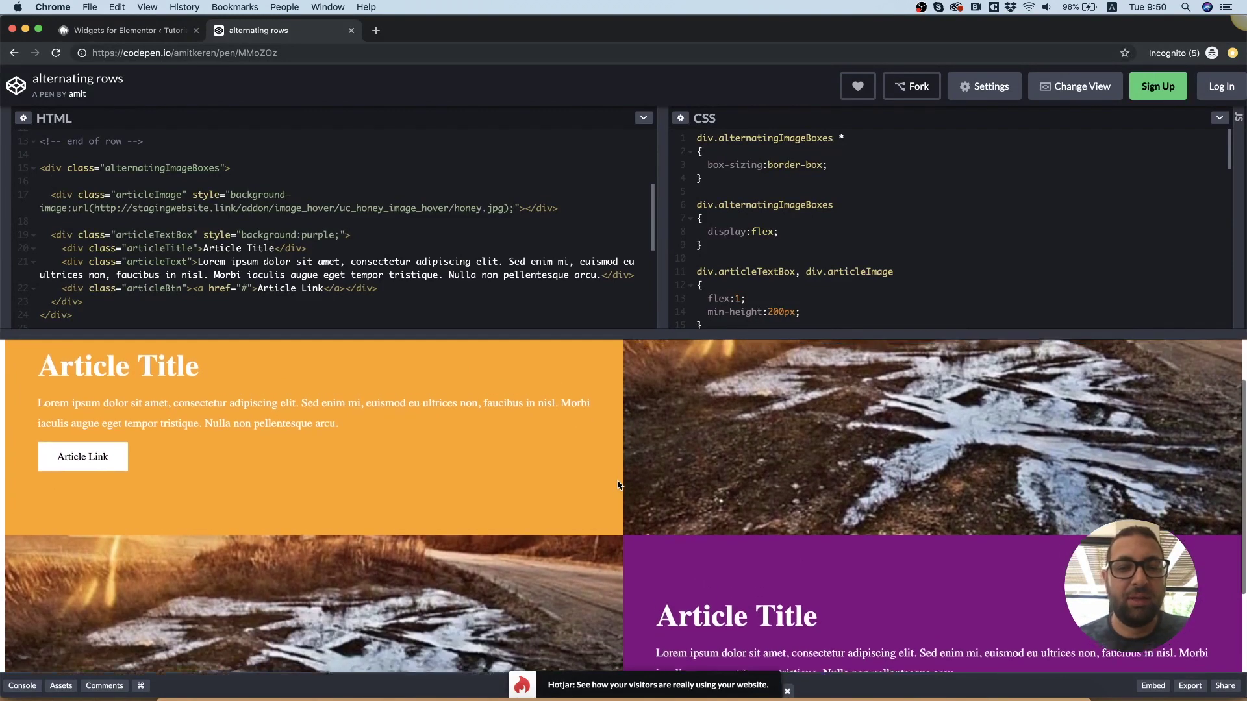
scroll(617, 487, "up", 2)
scroll(746, 460, "down", 1)
scroll(746, 459, "down", 3)
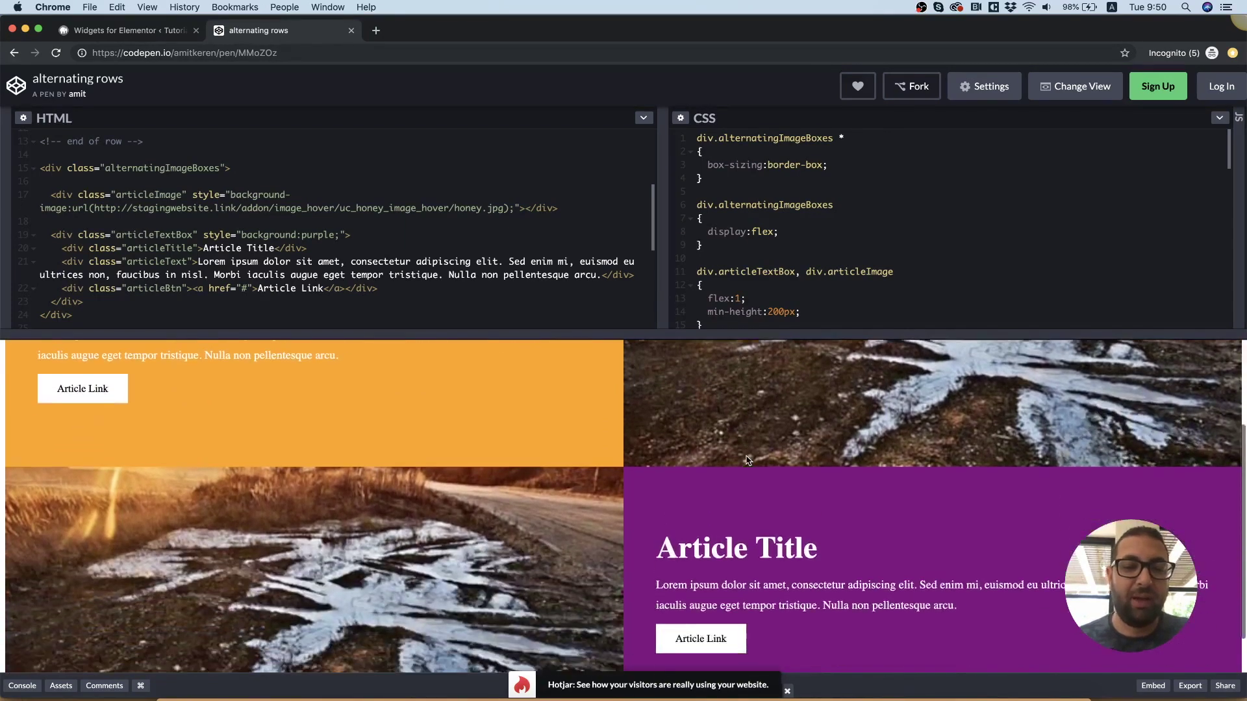
scroll(380, 484, "up", 3)
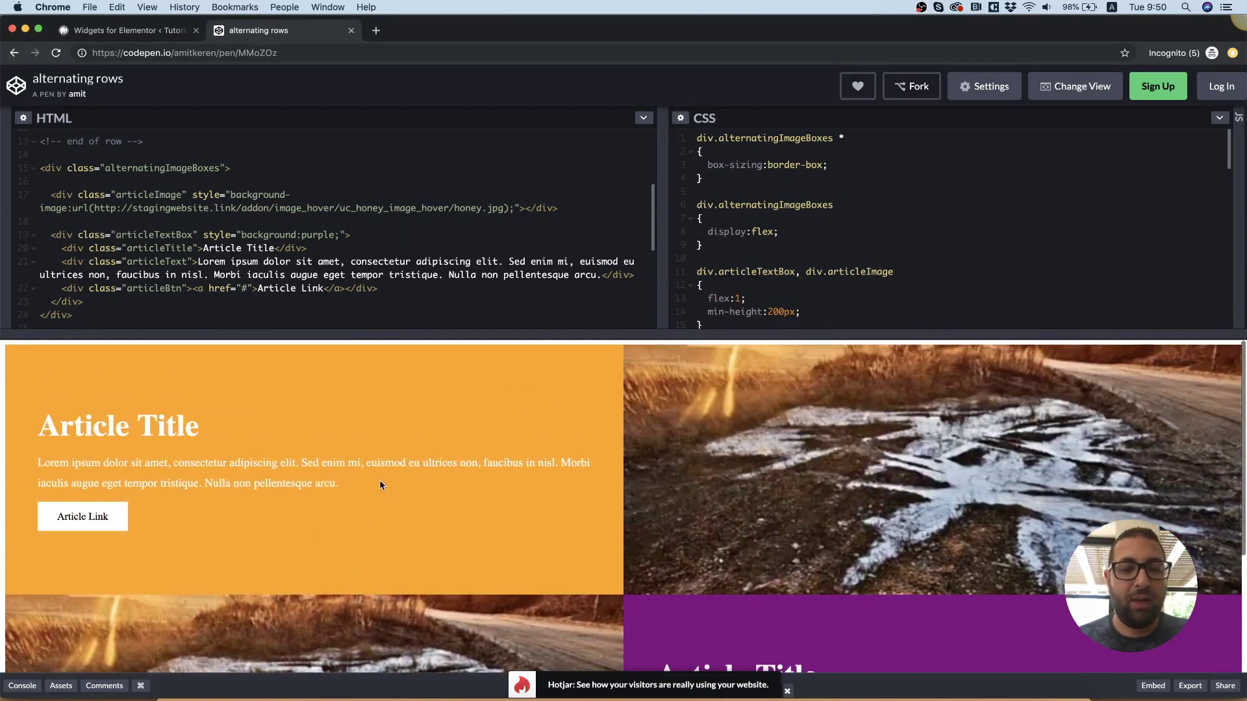
scroll(380, 484, "down", 2)
scroll(380, 484, "up", 2)
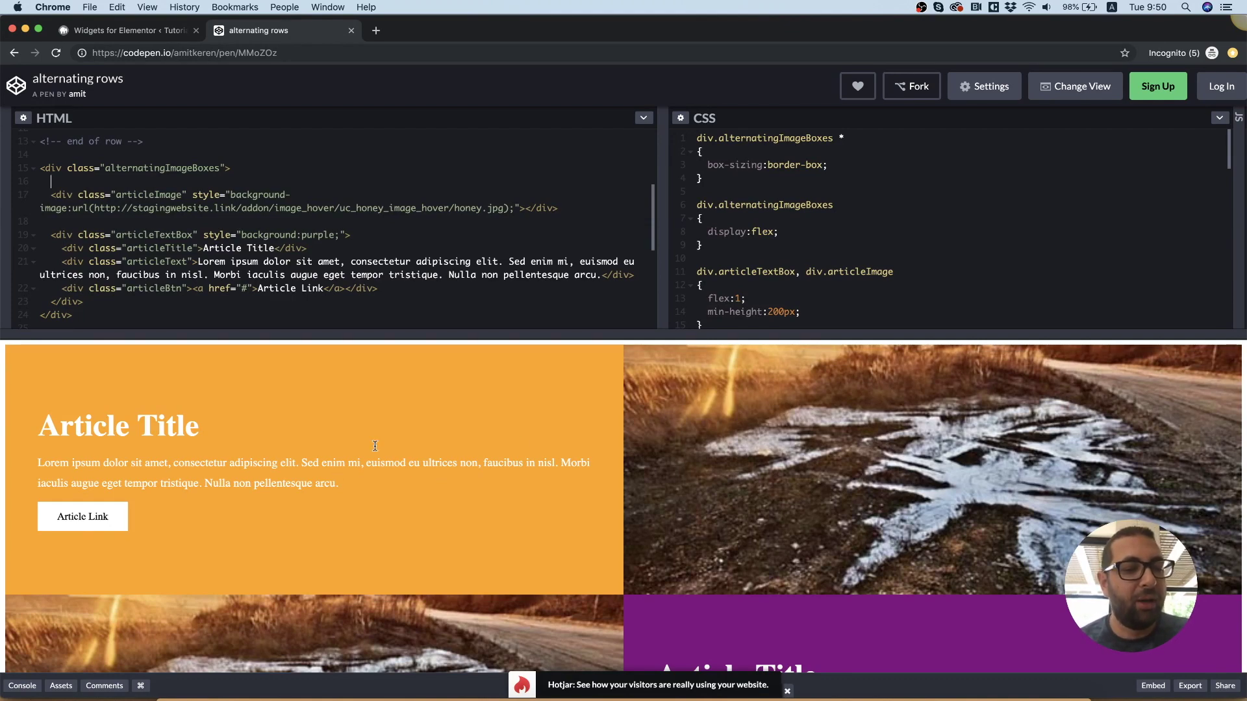
scroll(532, 445, "down", 5)
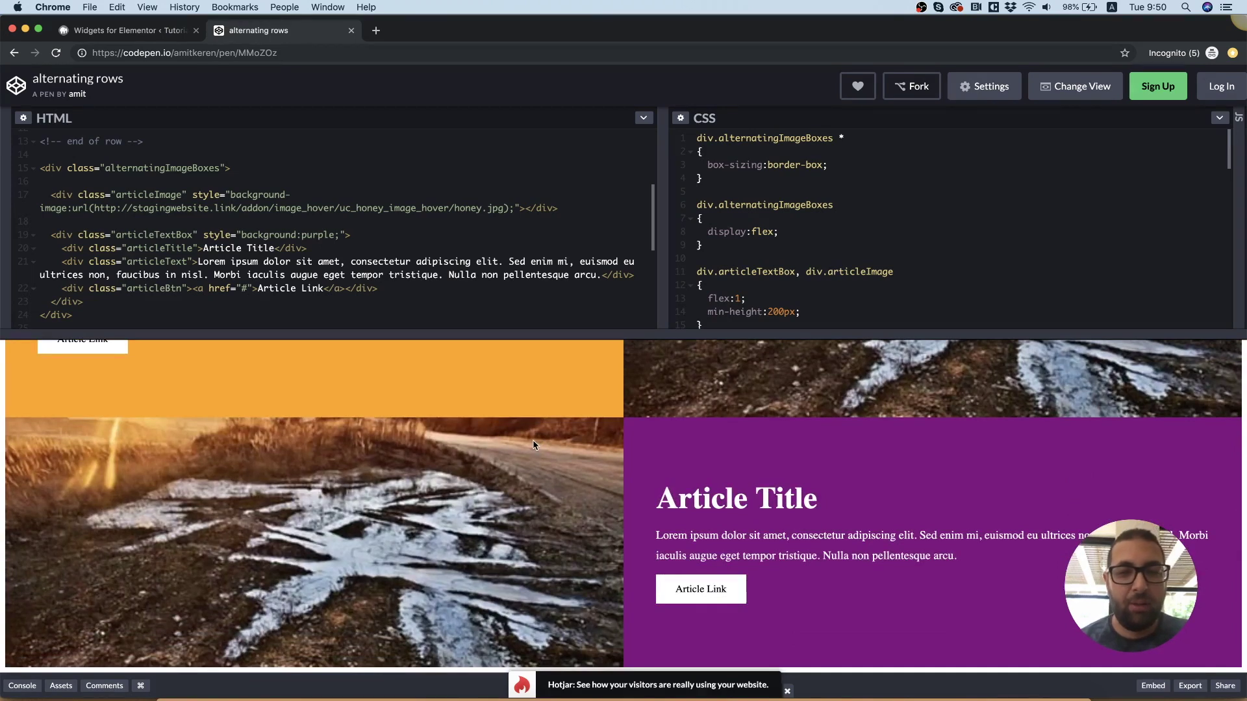
scroll(532, 445, "up", 5)
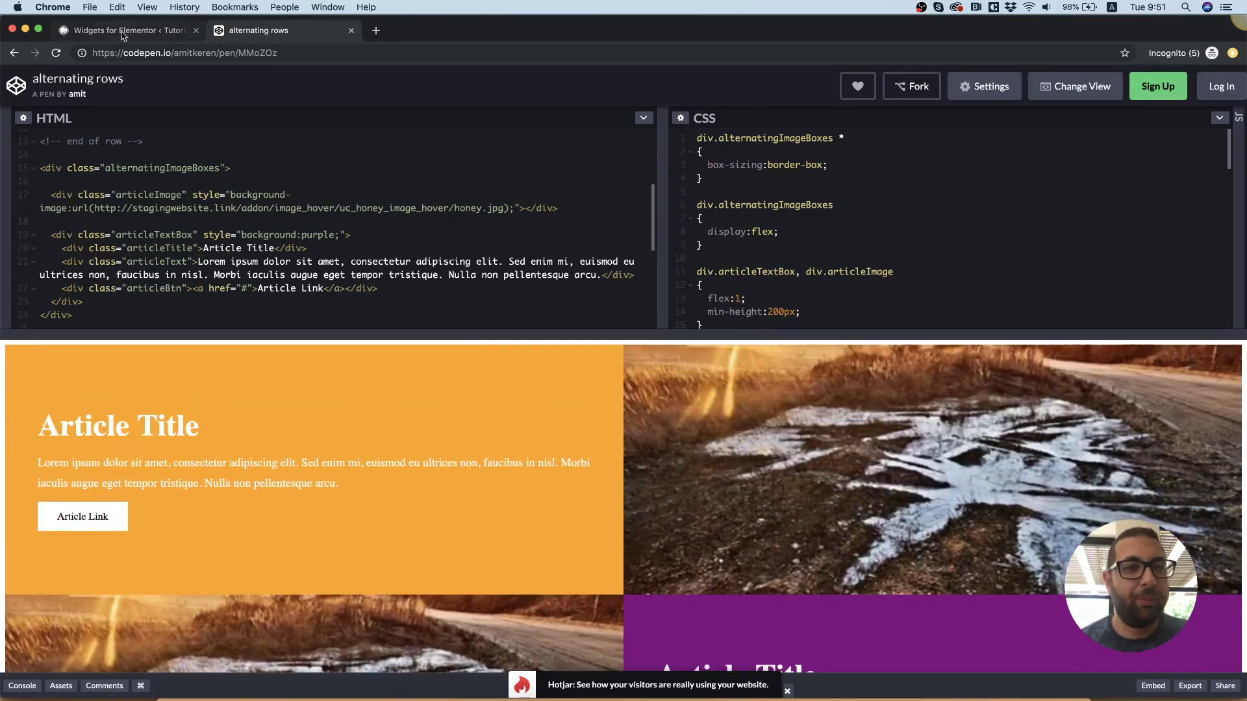
left_click(124, 30)
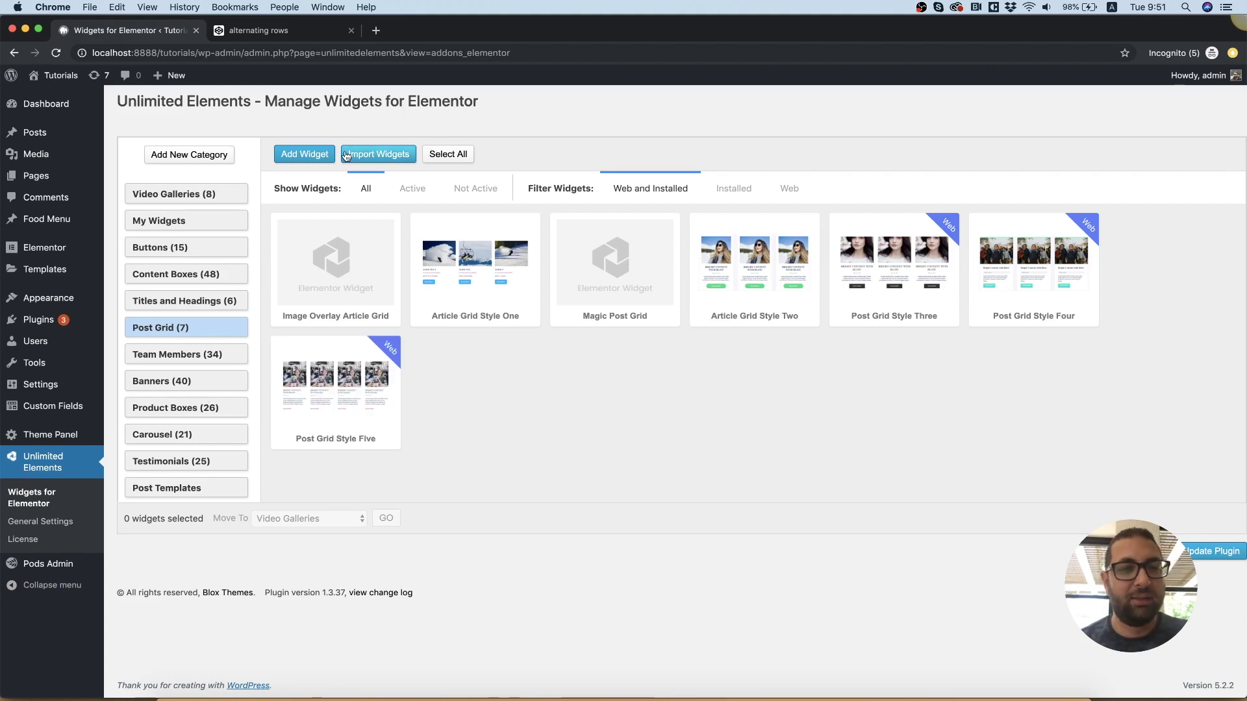
- Open the Add Widget form from the Widgets for Elementor page
left_click(305, 154)
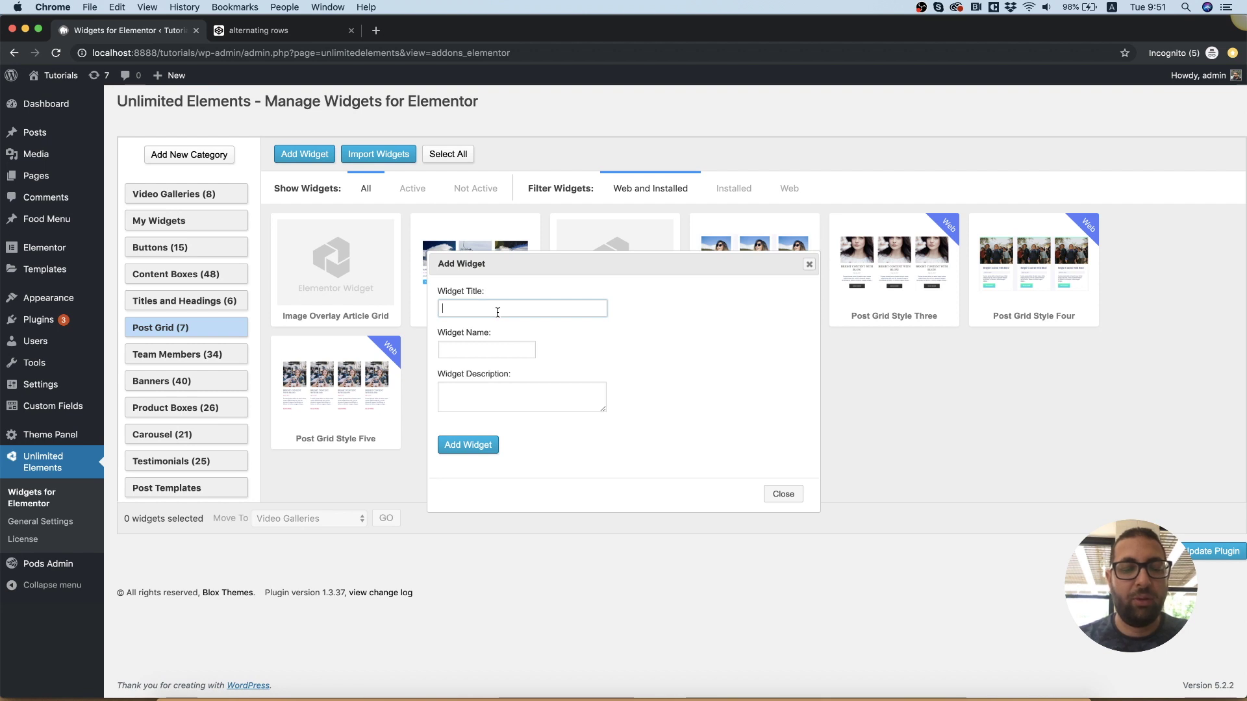
- Add a widget titled 'Alternating Grid' with the name 'alternating_grid'
type("A")
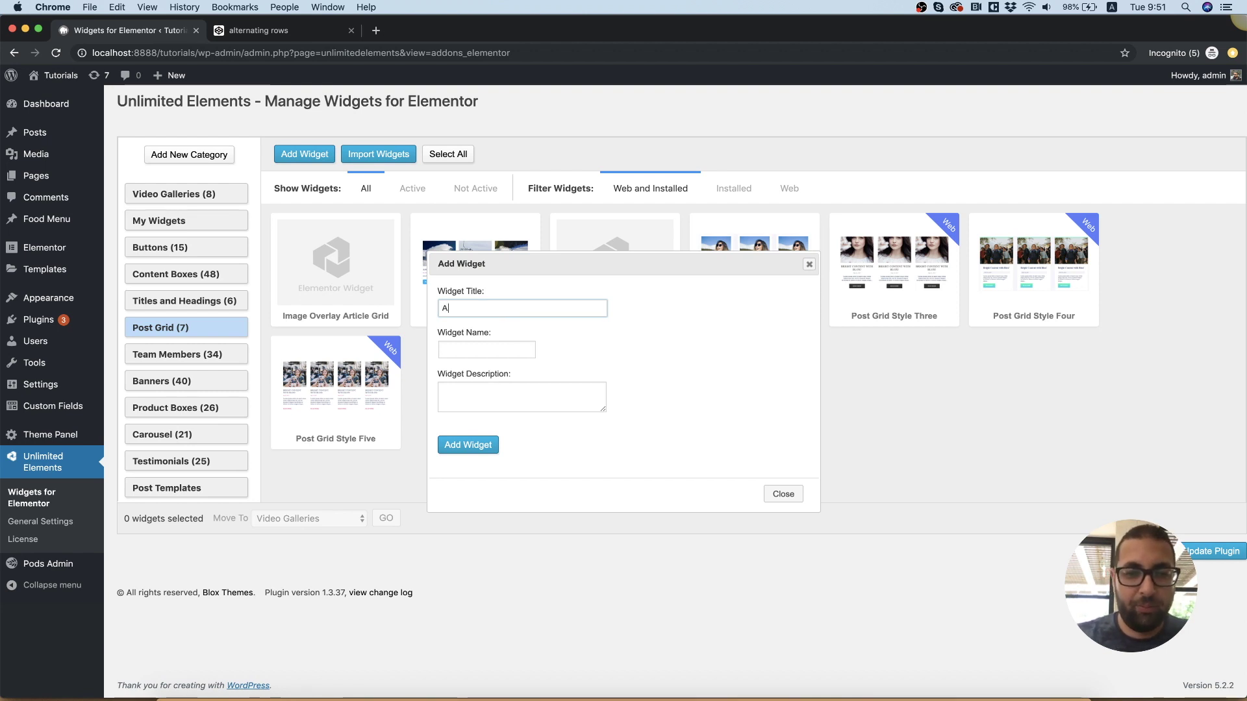
type("lterna")
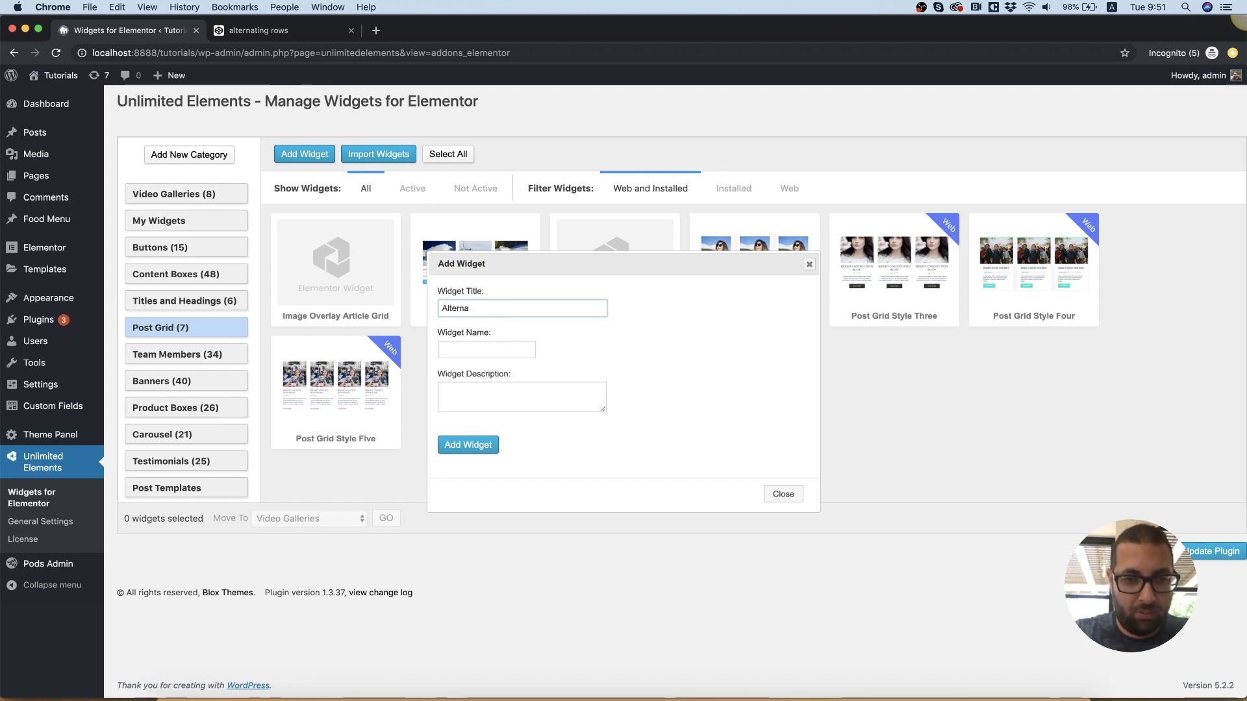
type("ting Grid")
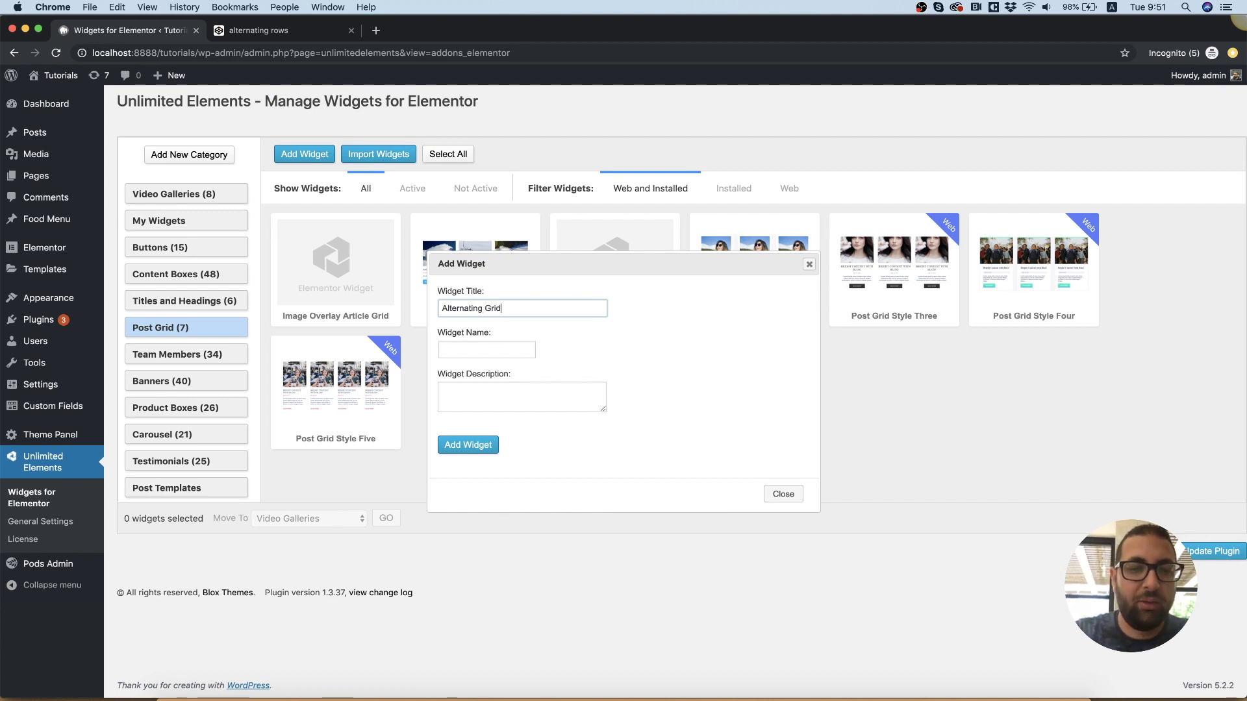
left_click(486, 349)
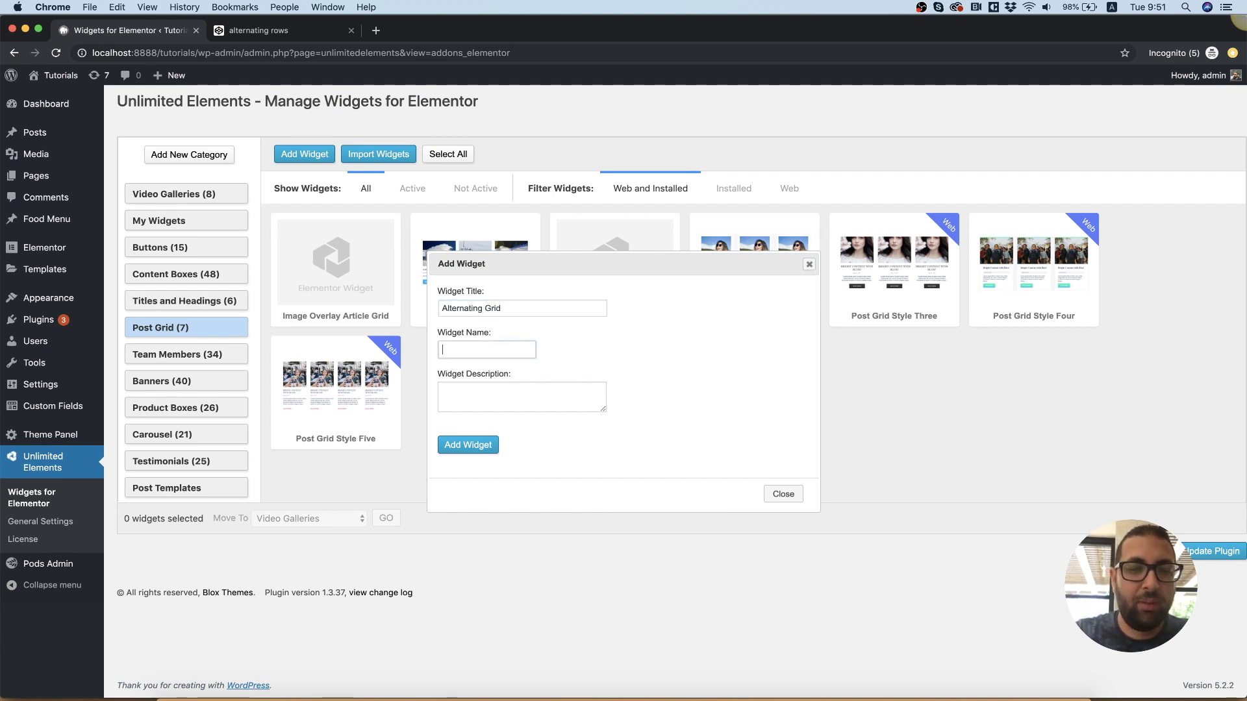
type("alternati")
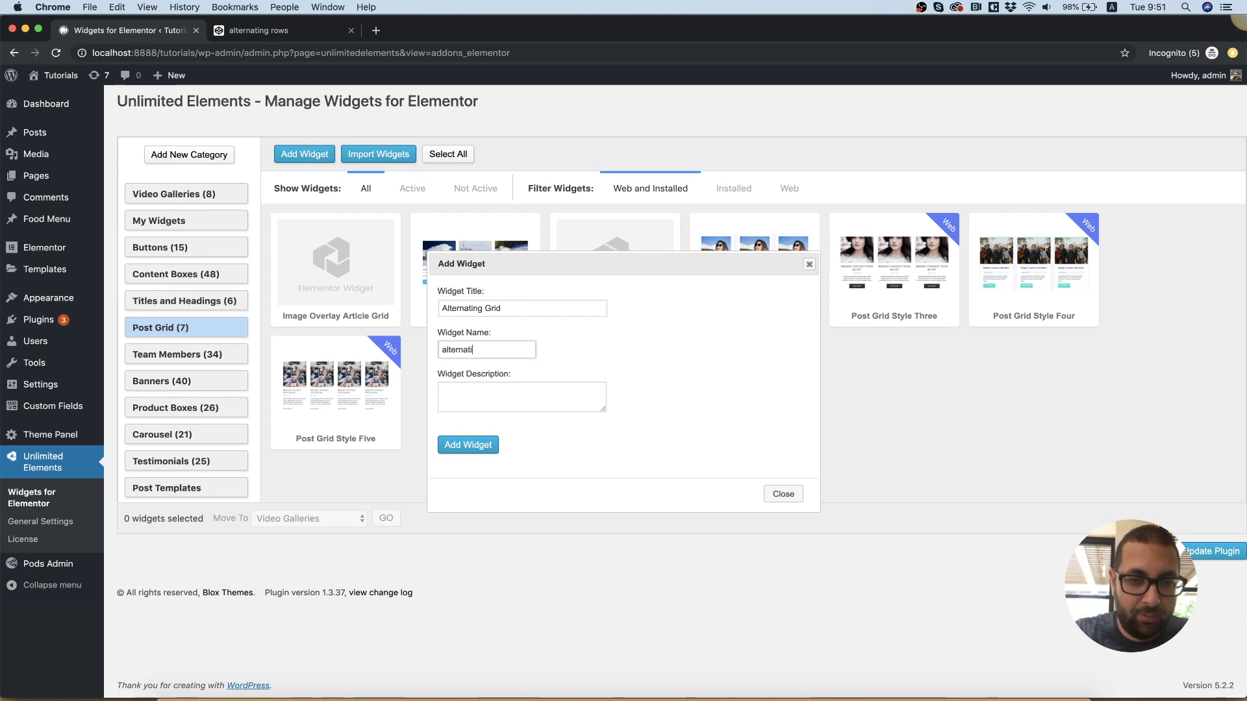
type("ng_grid")
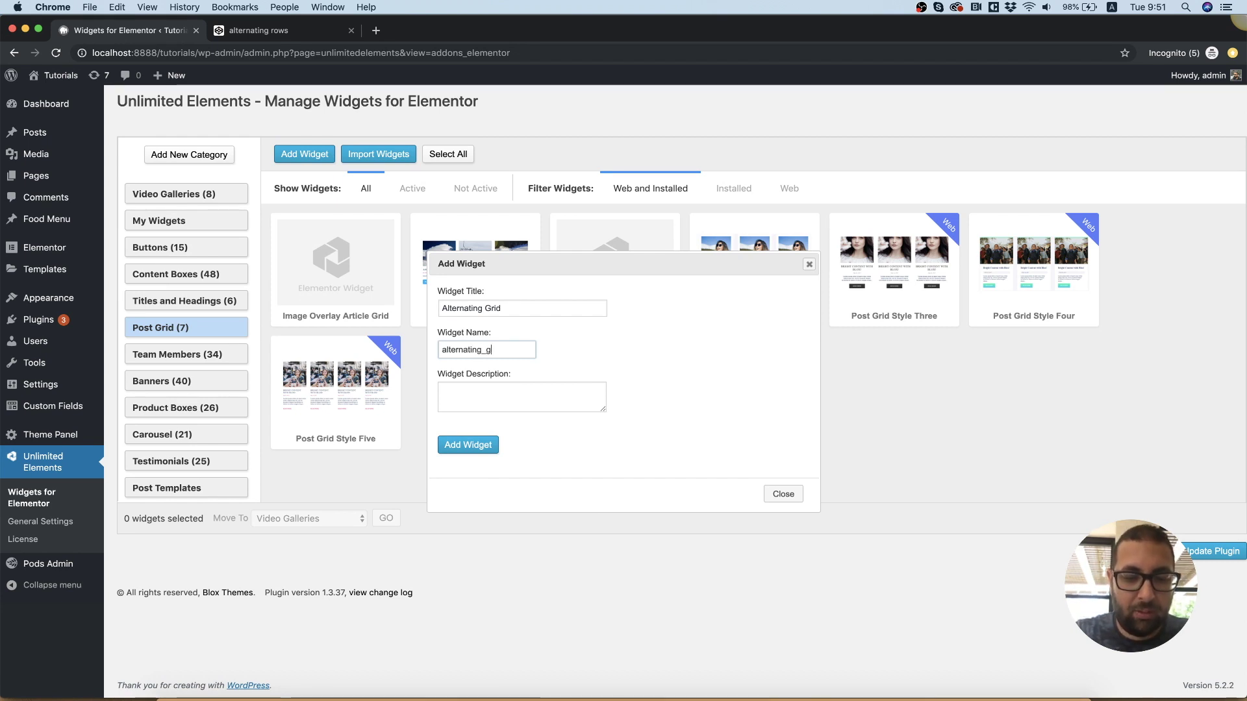
left_click(491, 450)
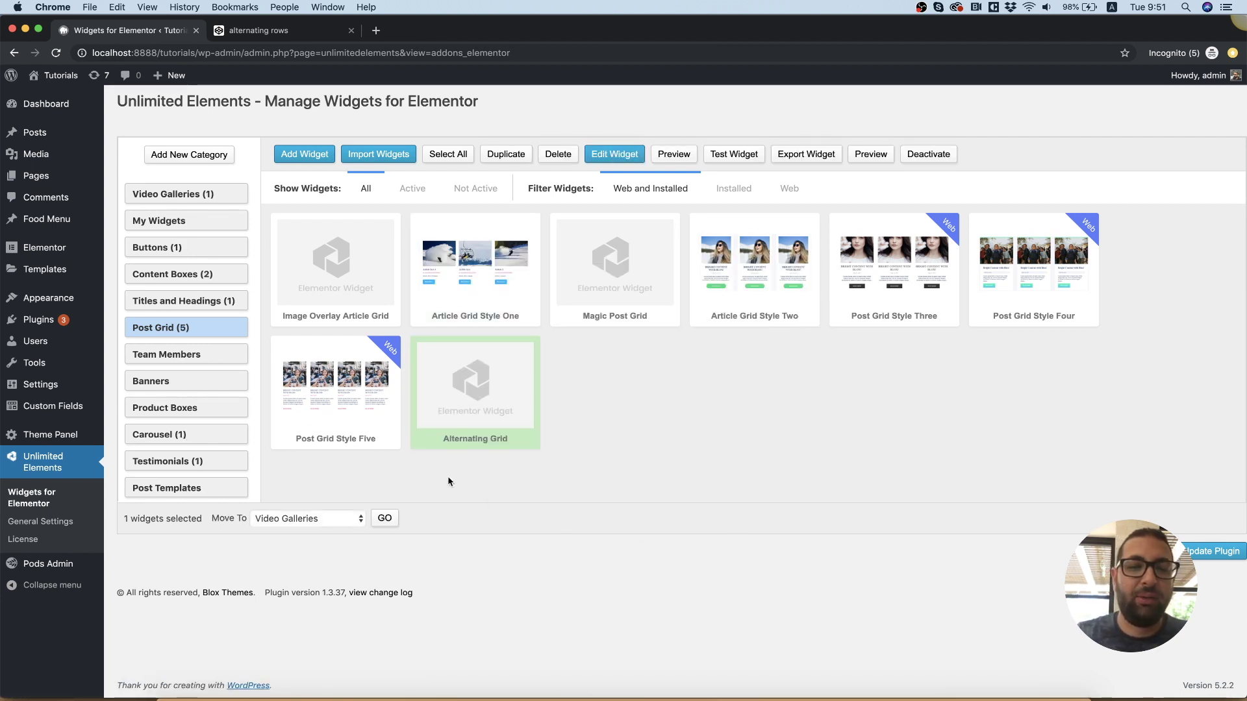
- Open Alternating Grid's attributes and add a new Posts List attribute
double_click(472, 407)
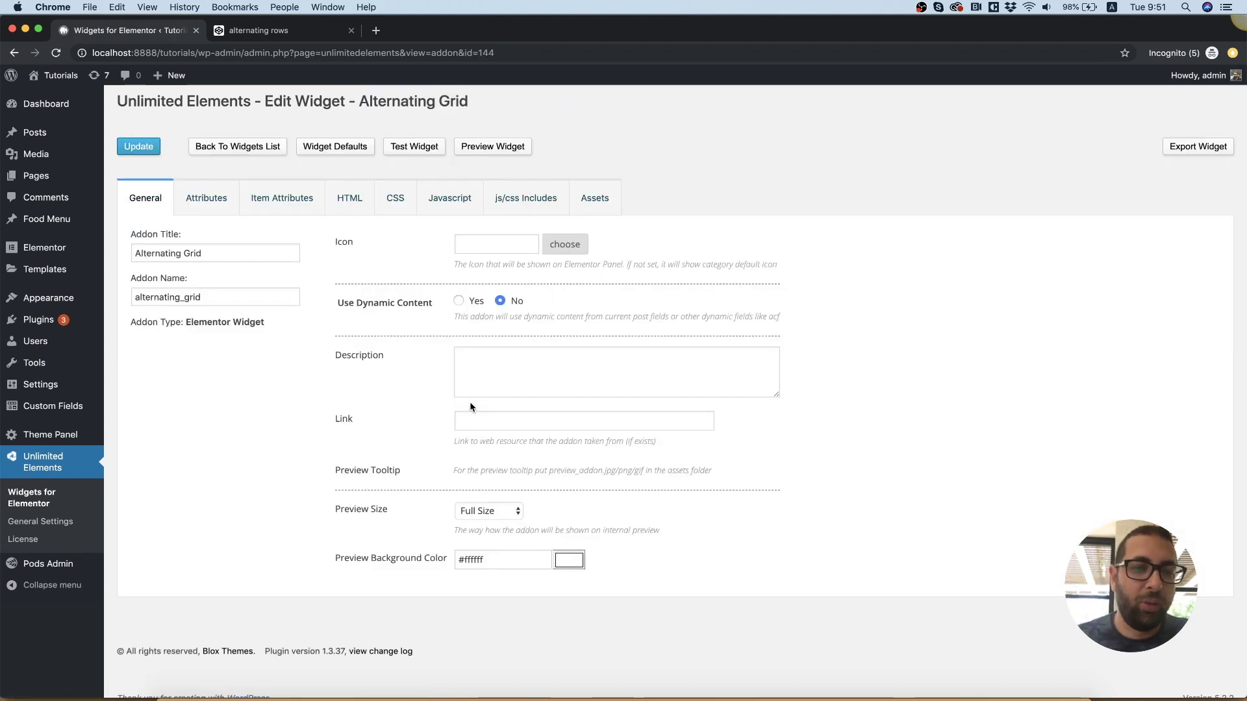
left_click(201, 211)
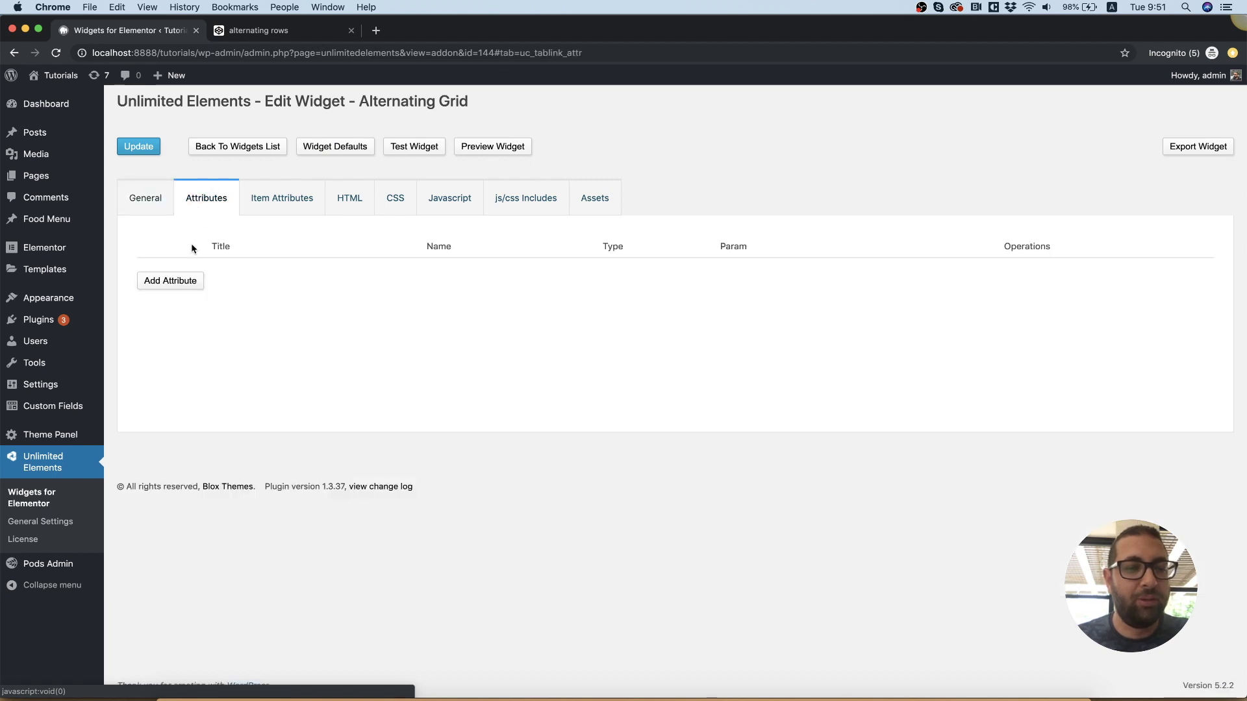
left_click(170, 280)
left_click(413, 238)
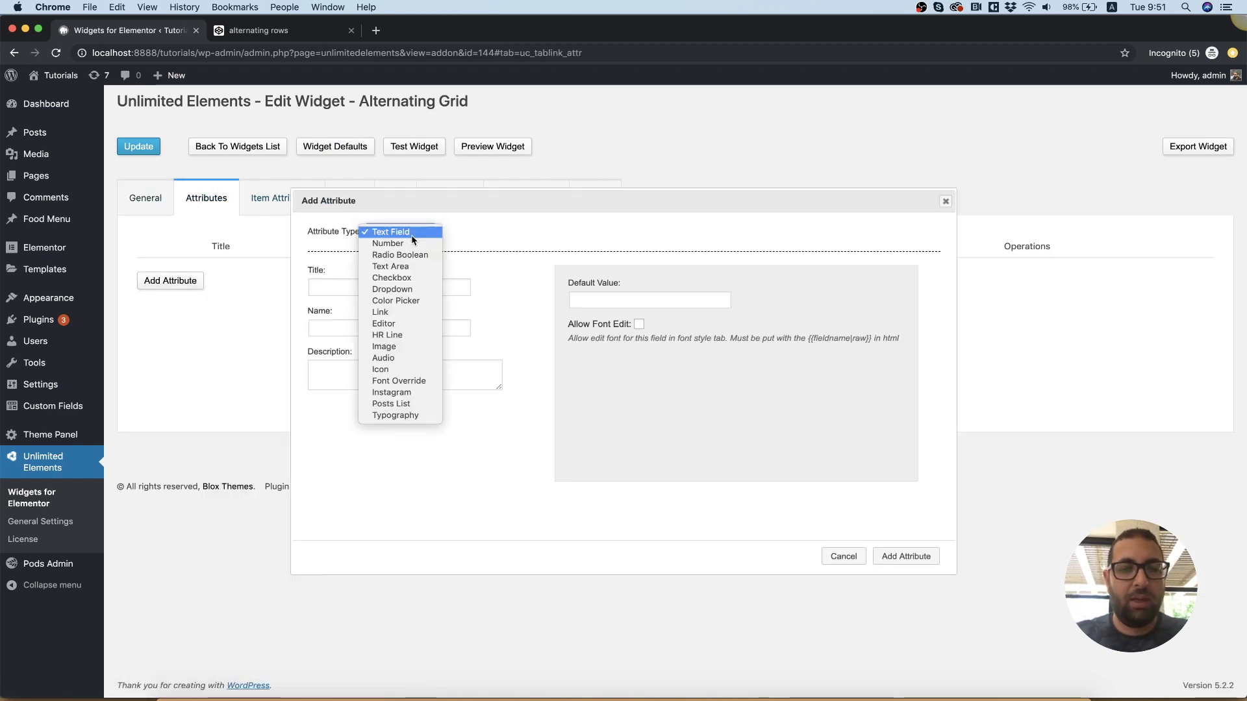
key("p")
key("Return")
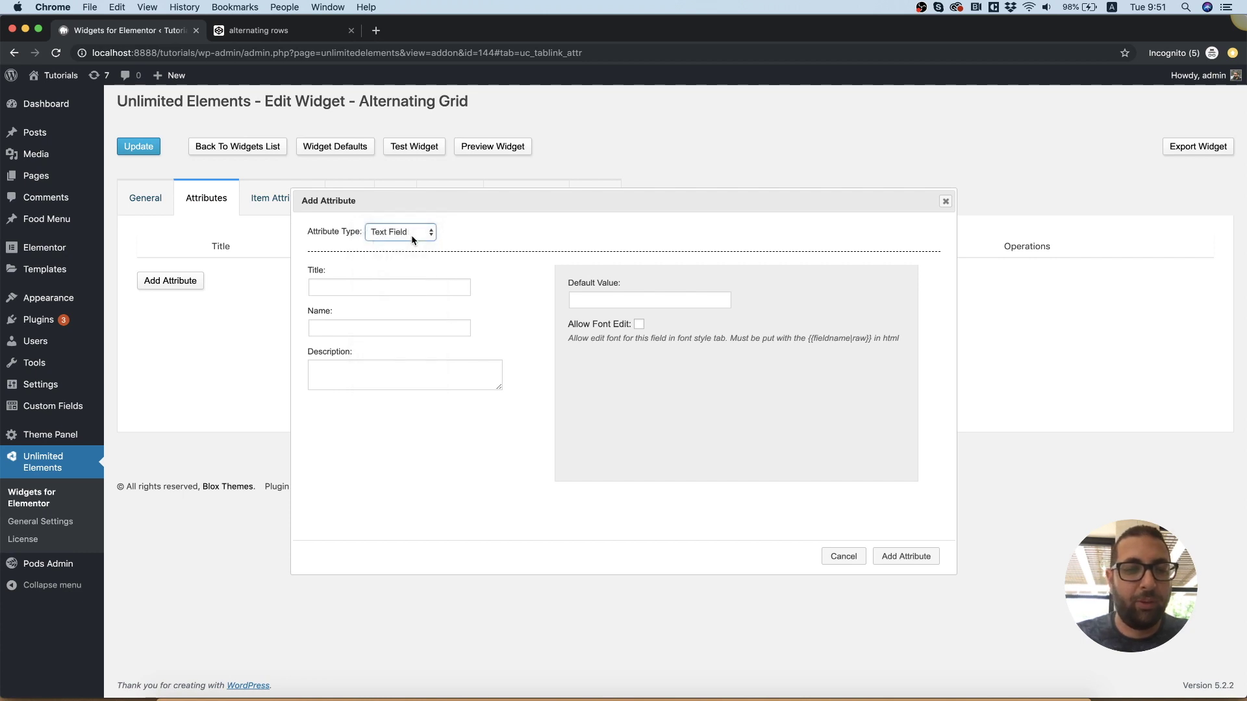
- Title it 'Post List' (post_list), sample Nulla sollicitudin, enable custom fields, and save
left_click(378, 283)
type("Post ")
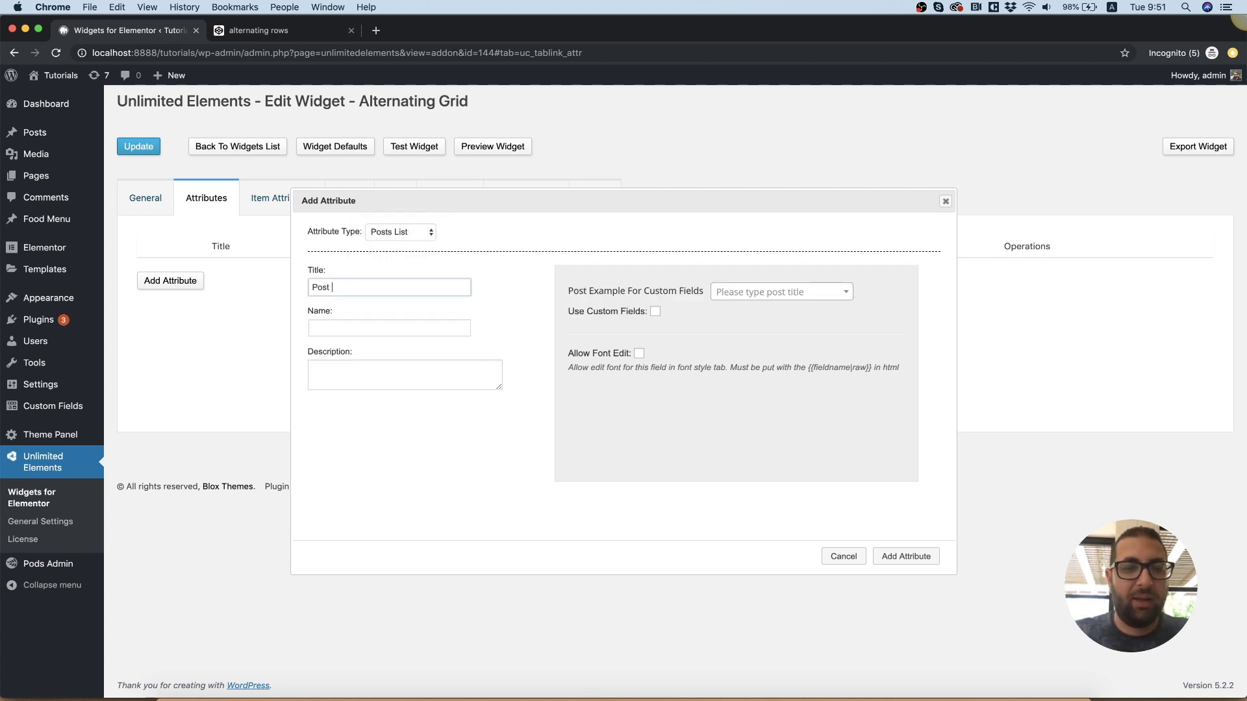
type("List")
key("Tab")
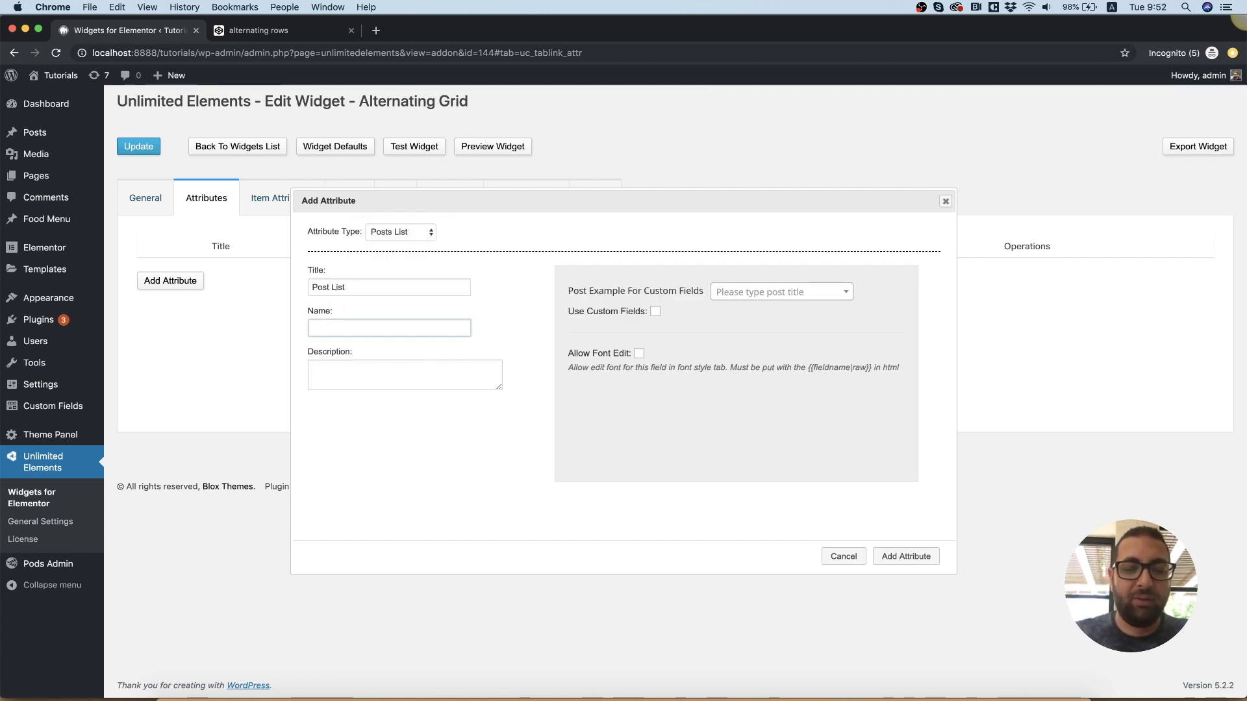
type("post_list")
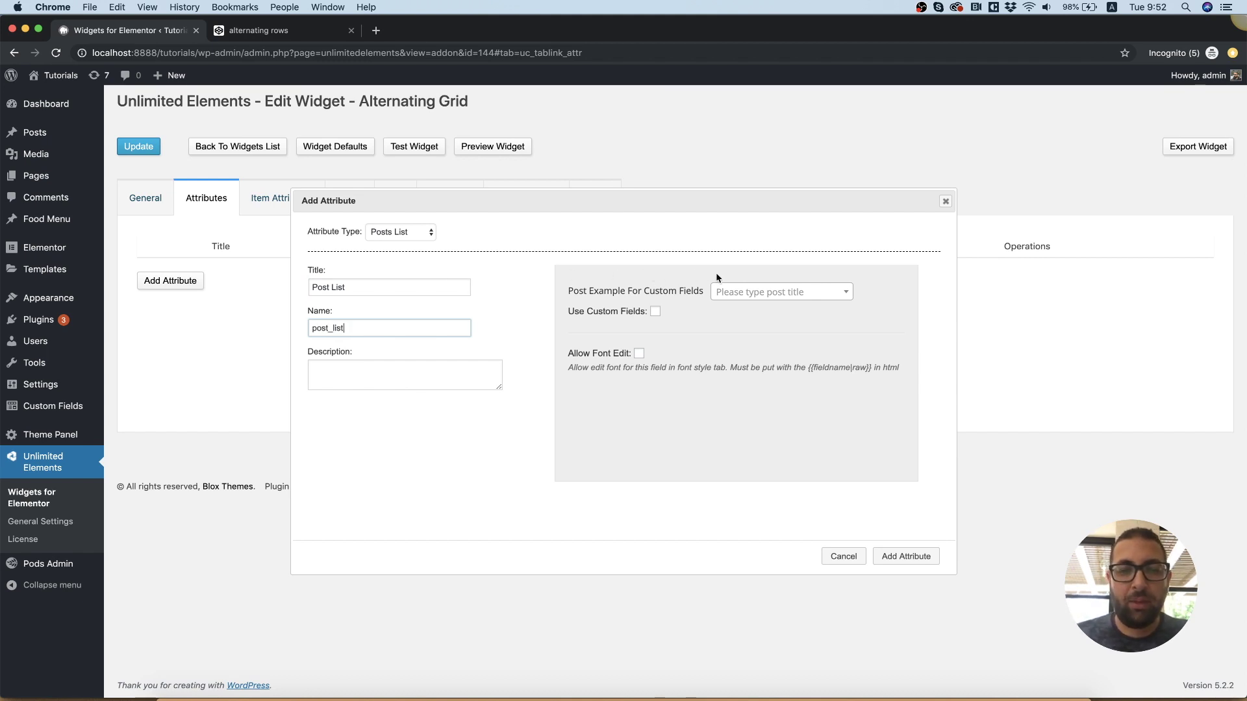
left_click(795, 297)
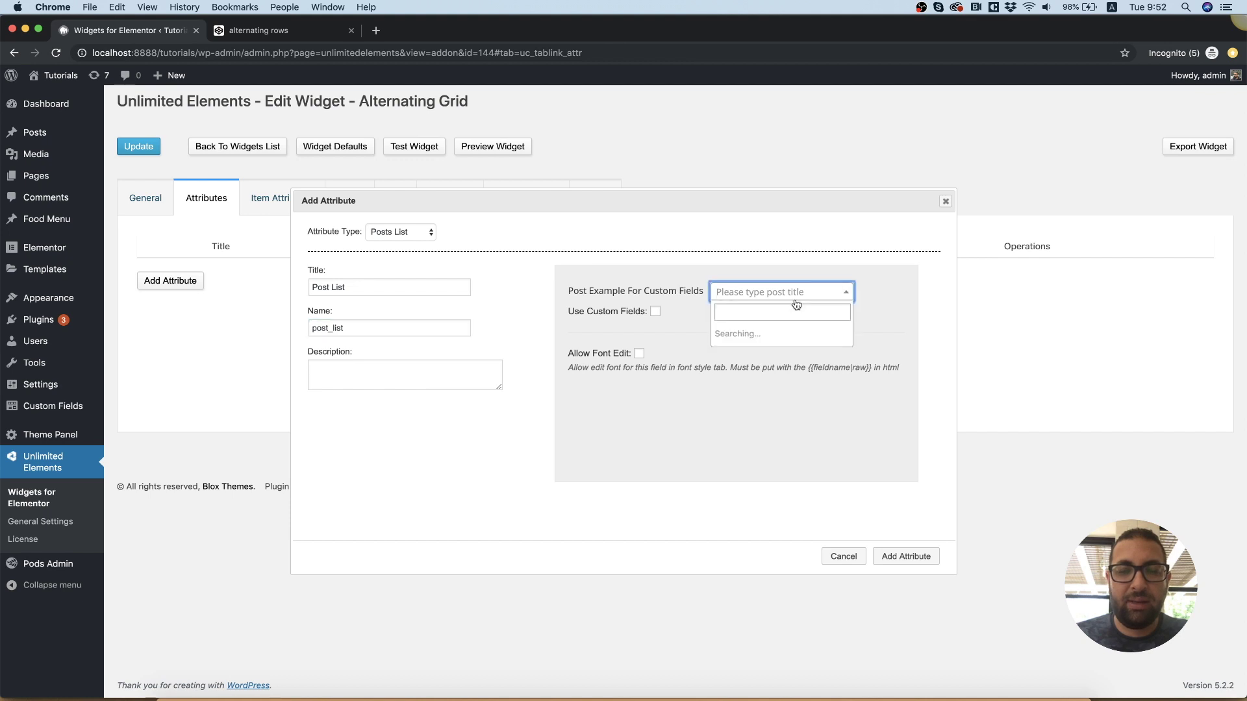
type("nulla")
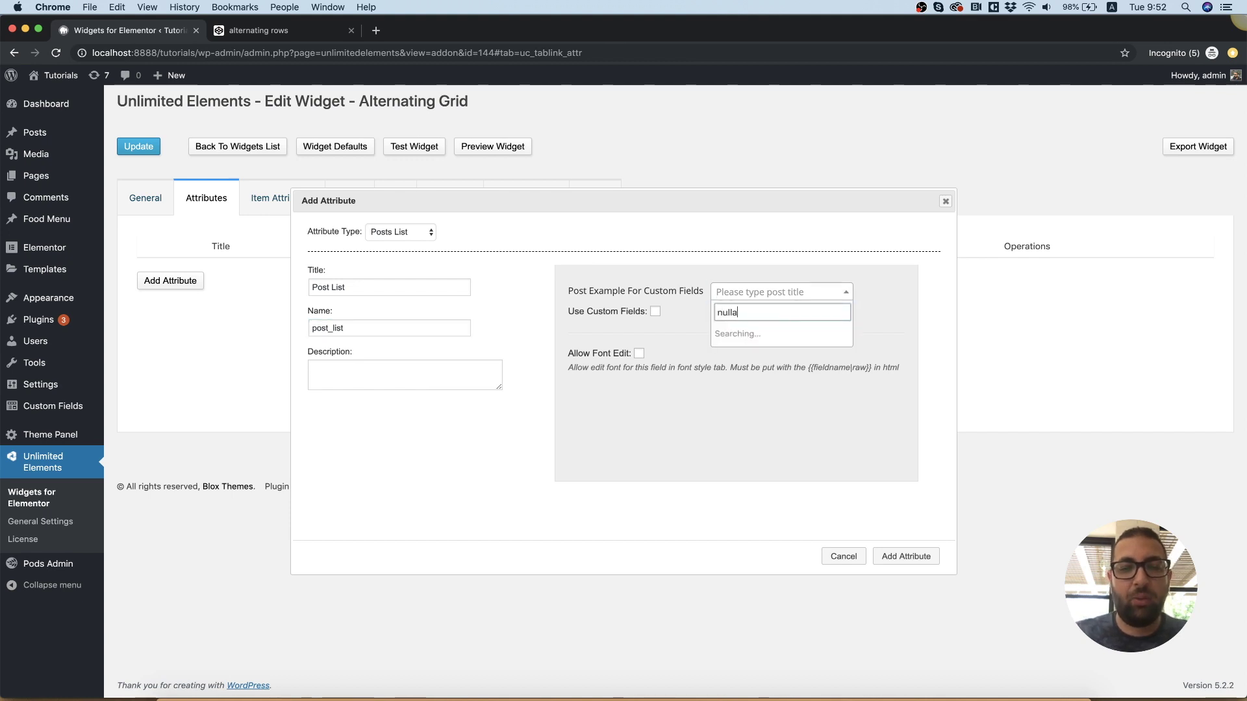
key("Return")
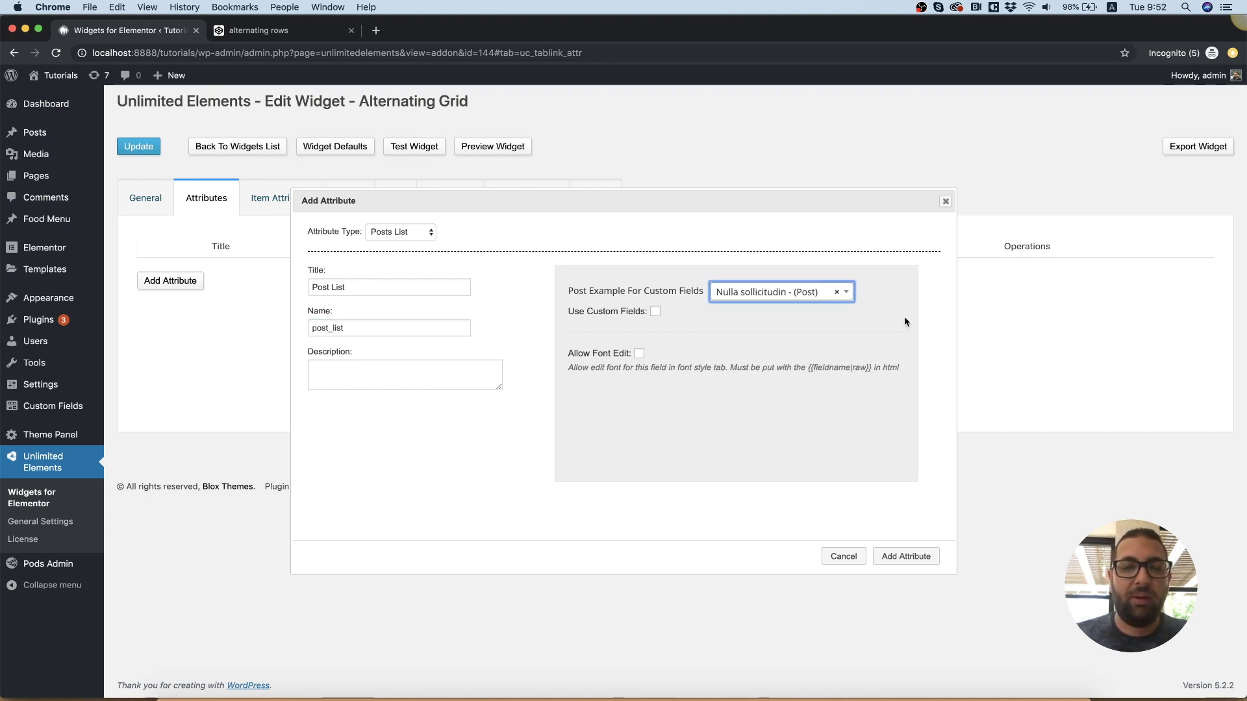
left_click(655, 313)
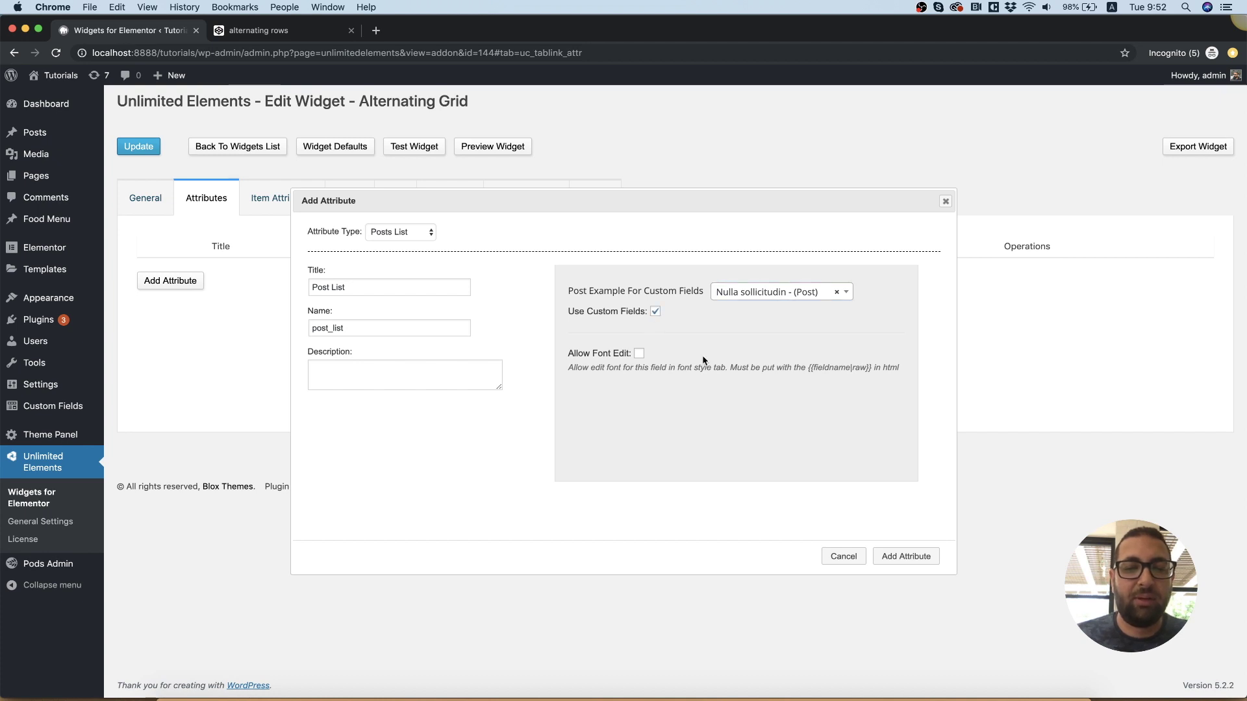
left_click(907, 559)
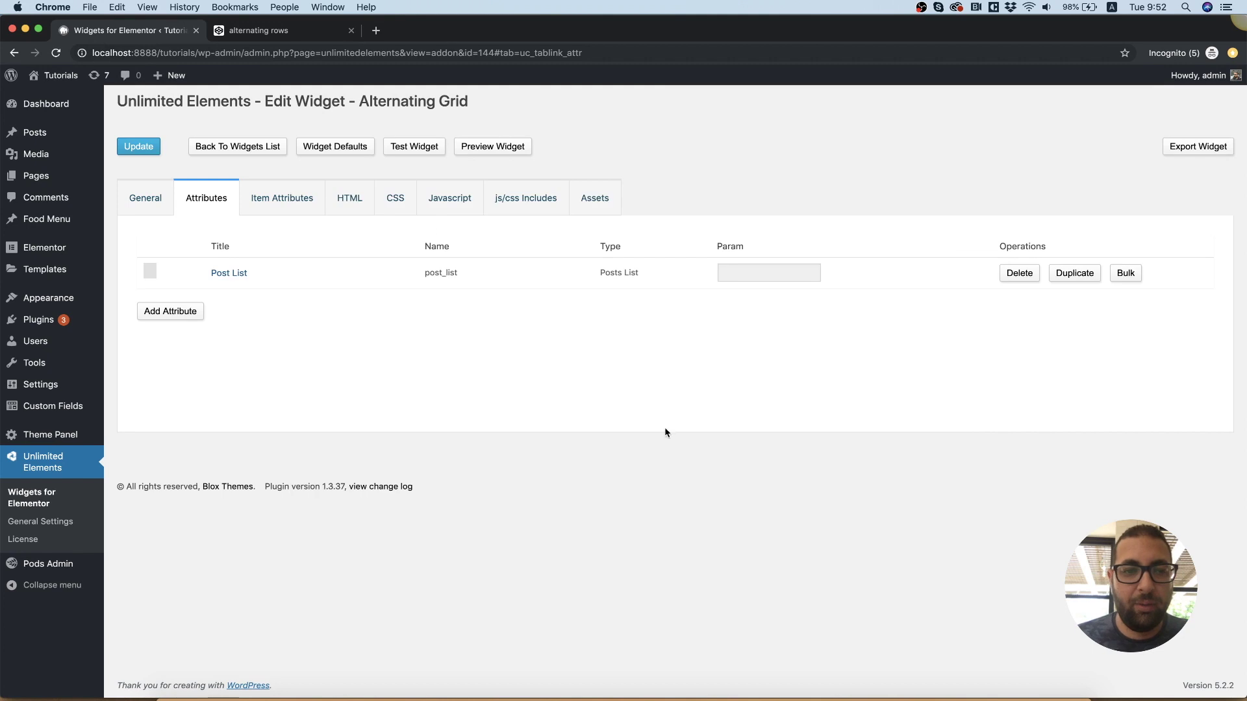
- Clear the Addon HTML and insert the post_list wrapping template
left_click(348, 202)
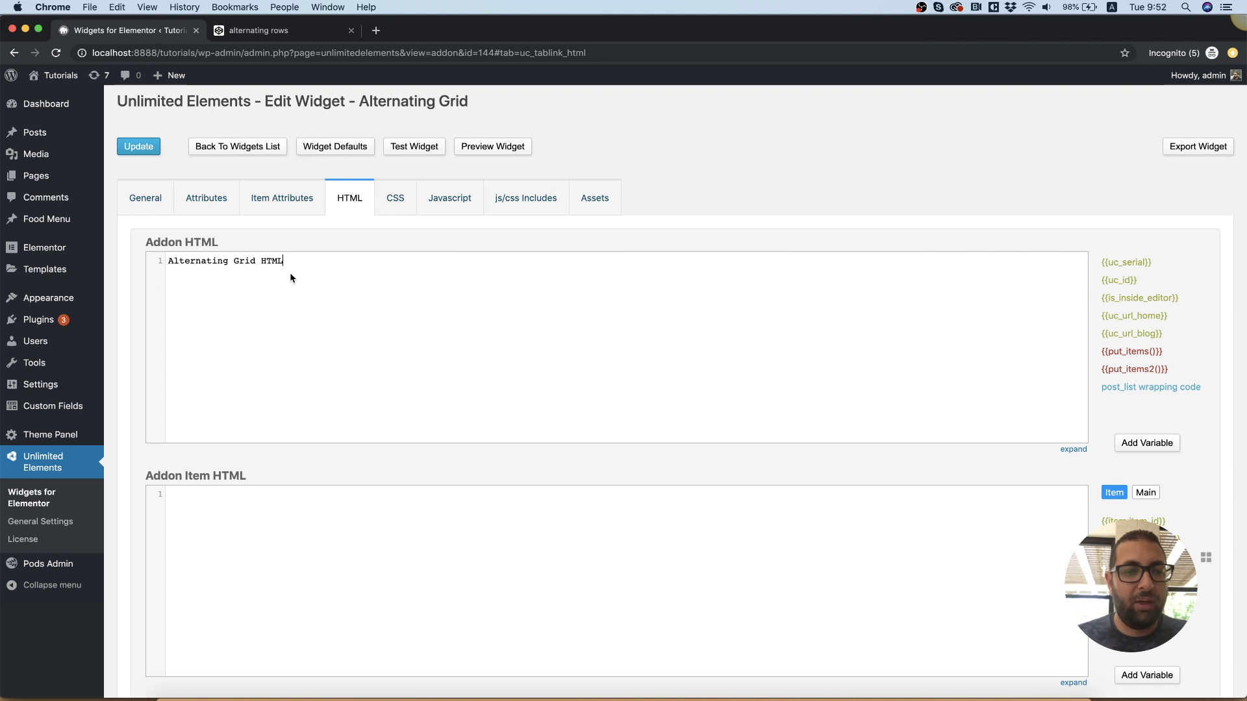
key("super+a")
key("BackSpace")
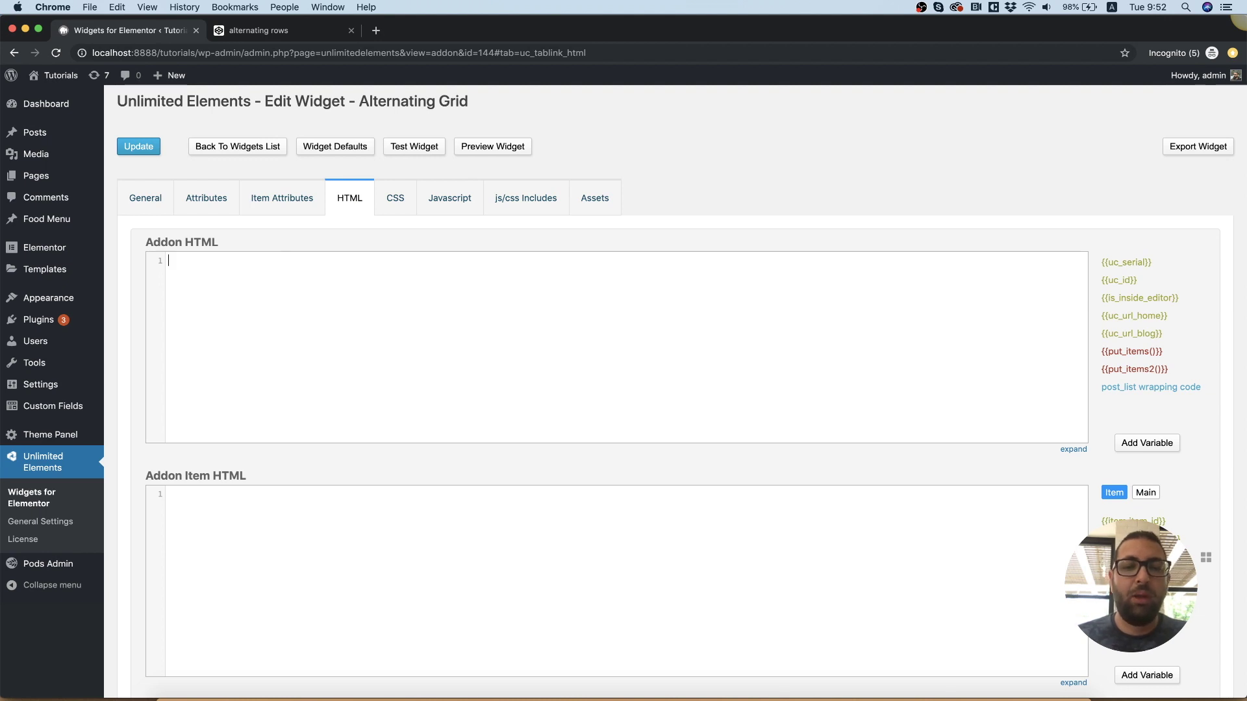
left_click(1157, 388)
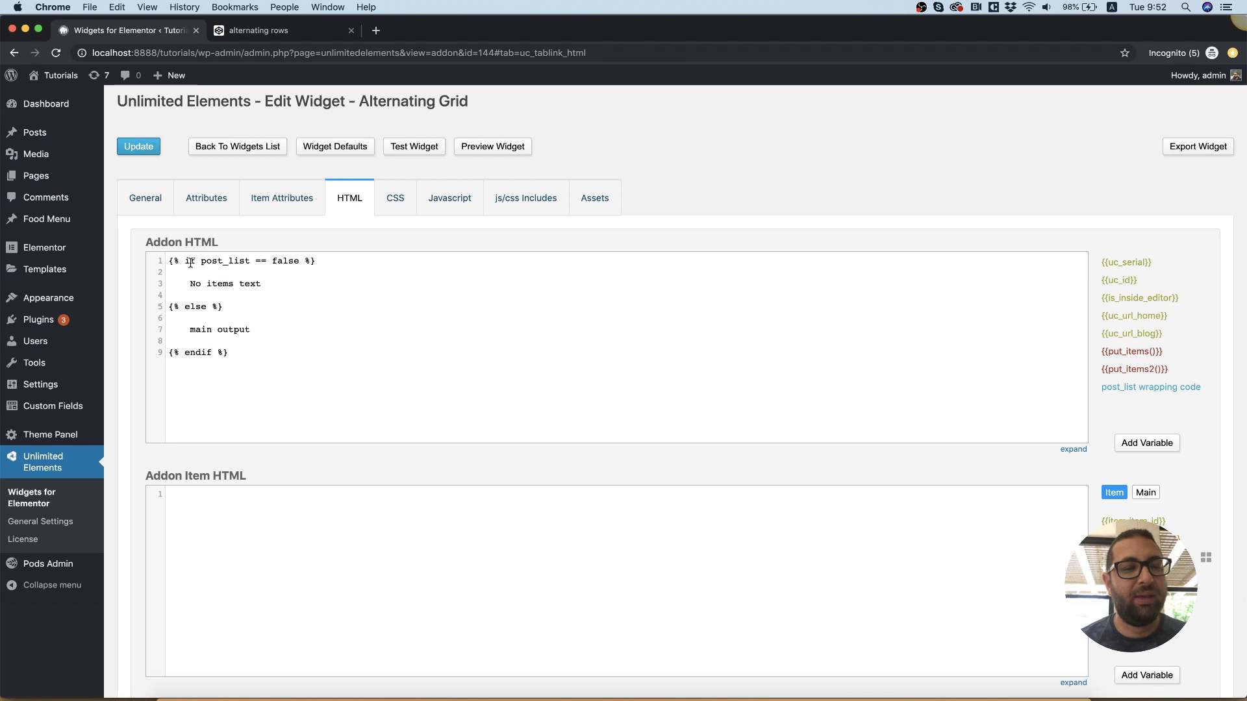
- Replace the main output placeholder with {{put_items()}} and place the caret in Item HTML
left_click(276, 284)
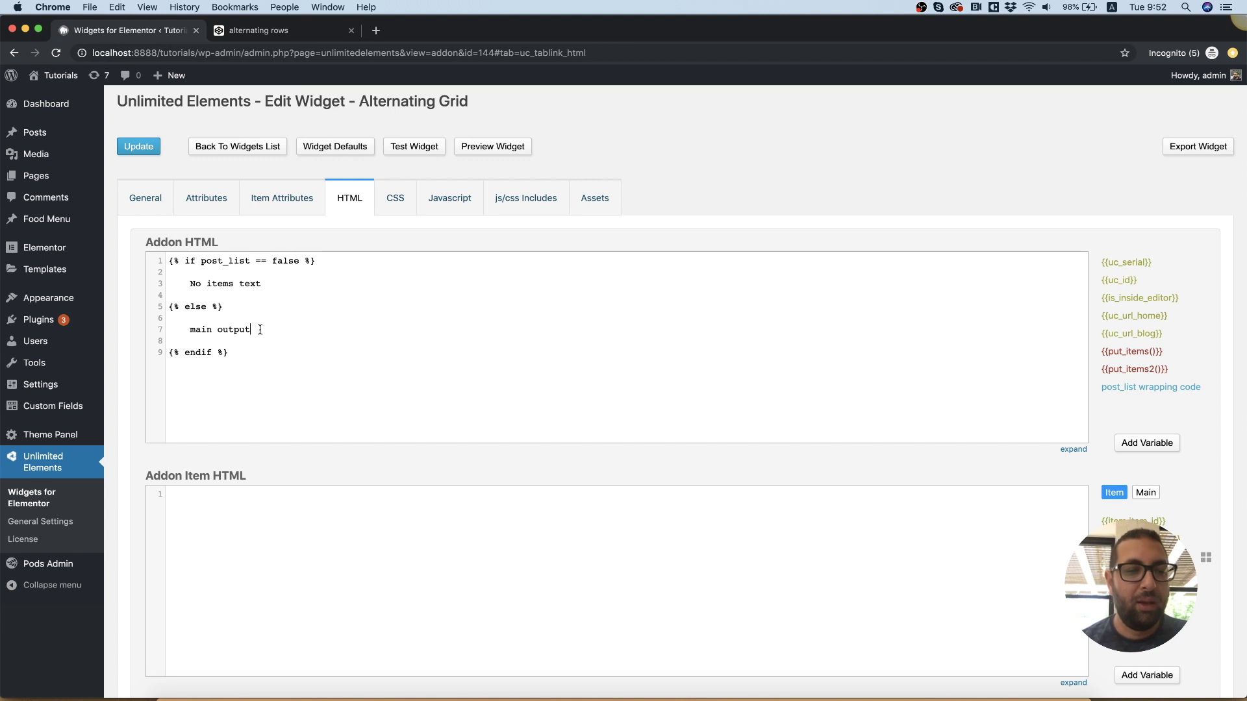
left_click_drag(252, 330, 189, 328)
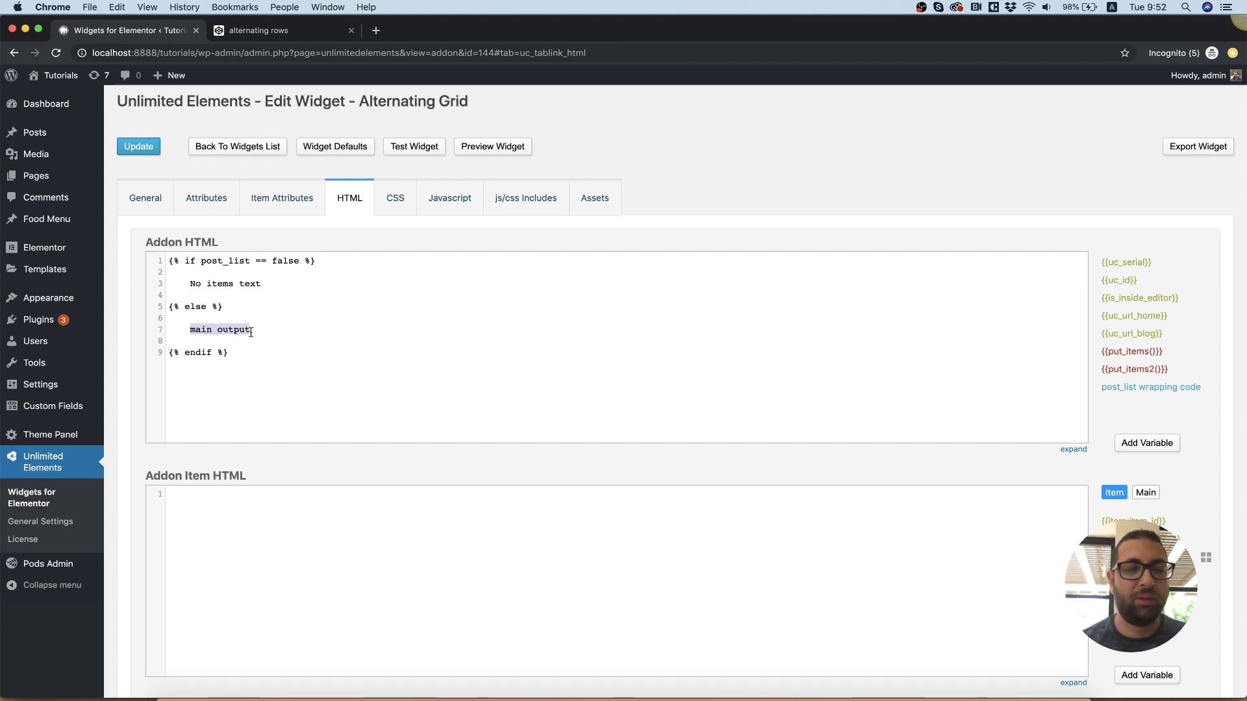
left_click(1144, 353)
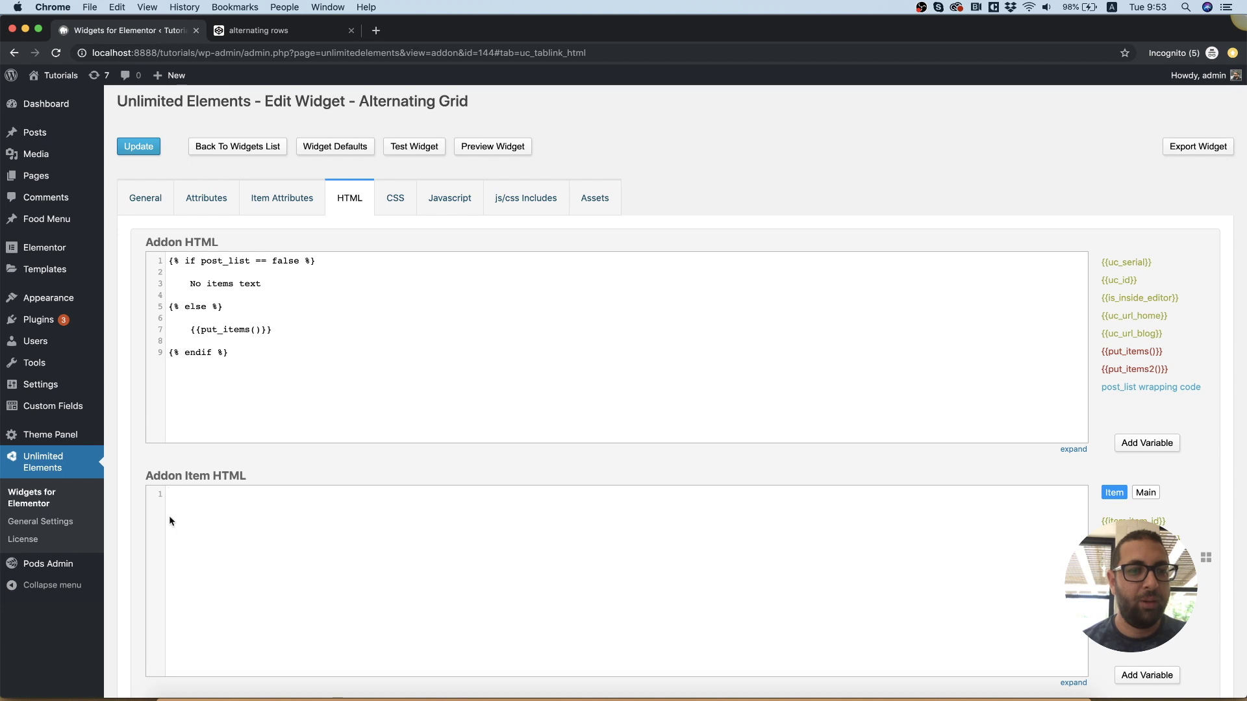
left_click(228, 586)
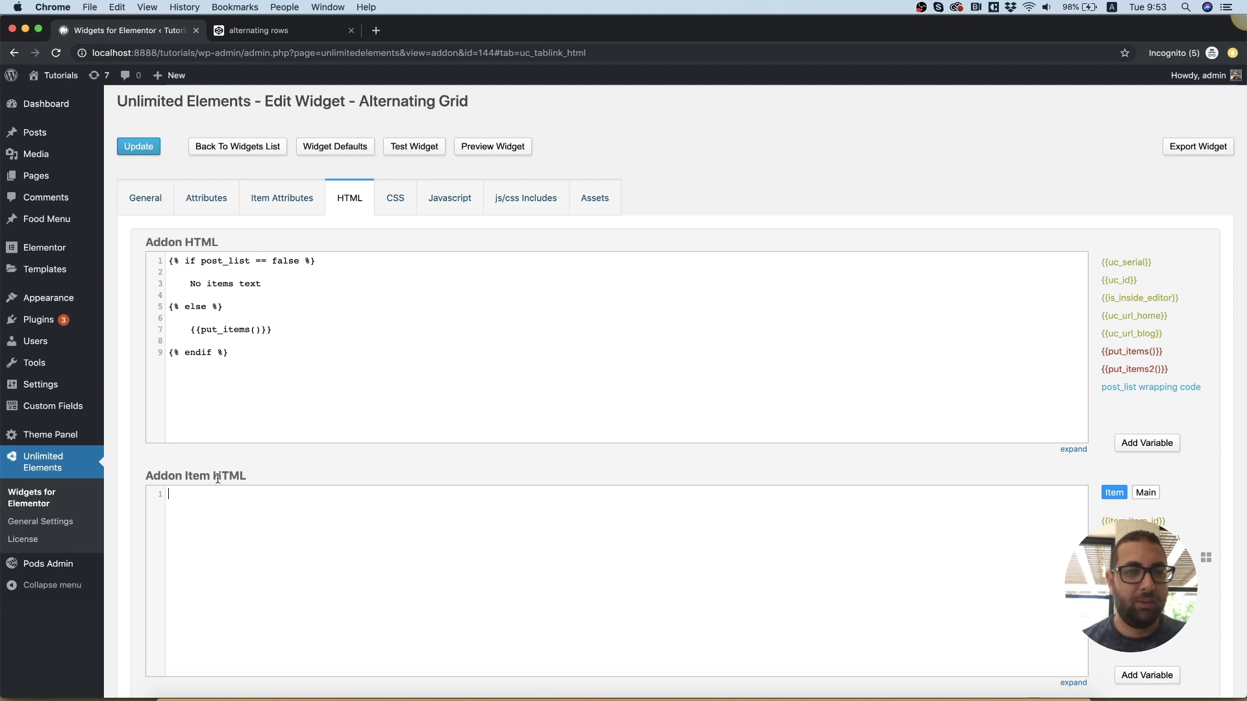
- Copy the pen's first row div into the widget's Item HTML
left_click(241, 33)
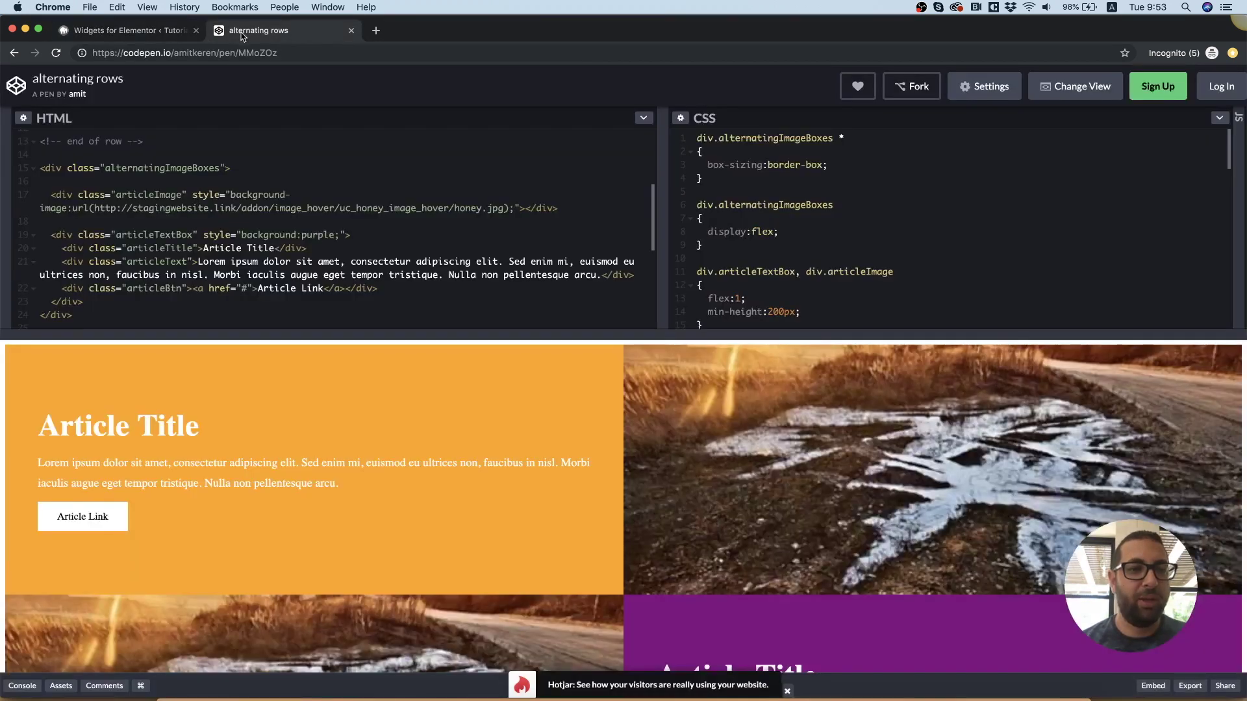
scroll(192, 199, "up", 5)
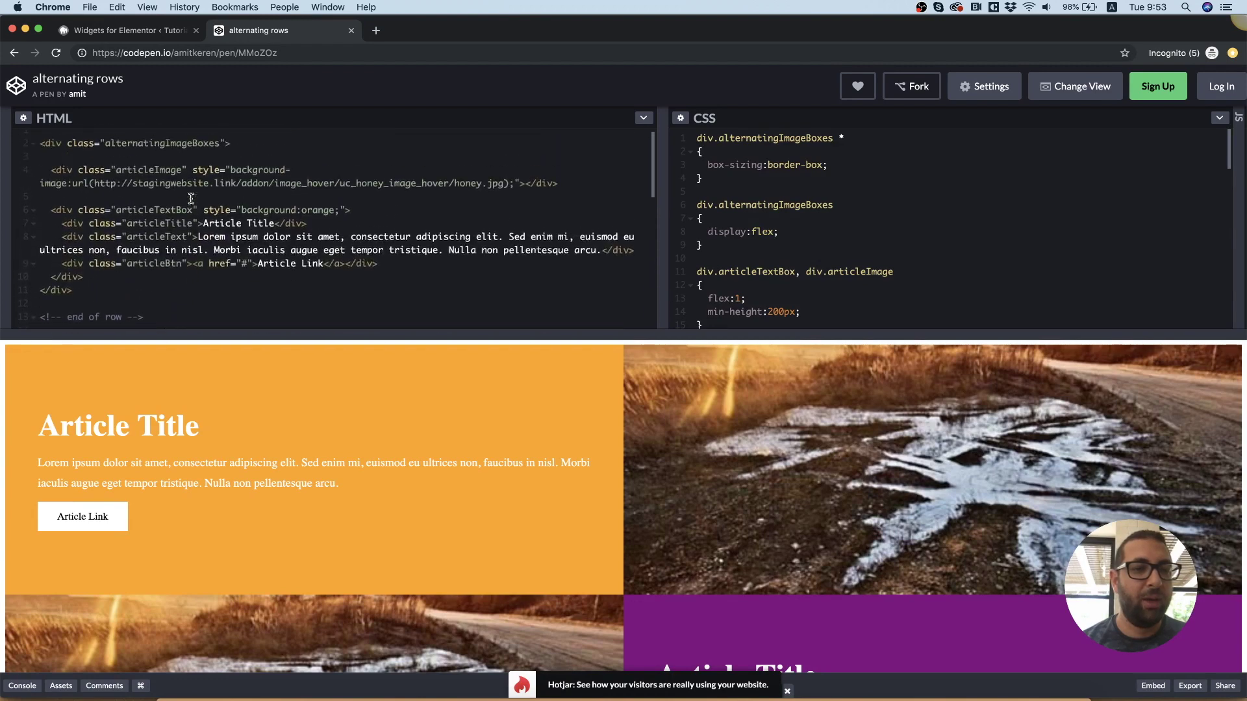
left_click_drag(91, 296, 31, 158)
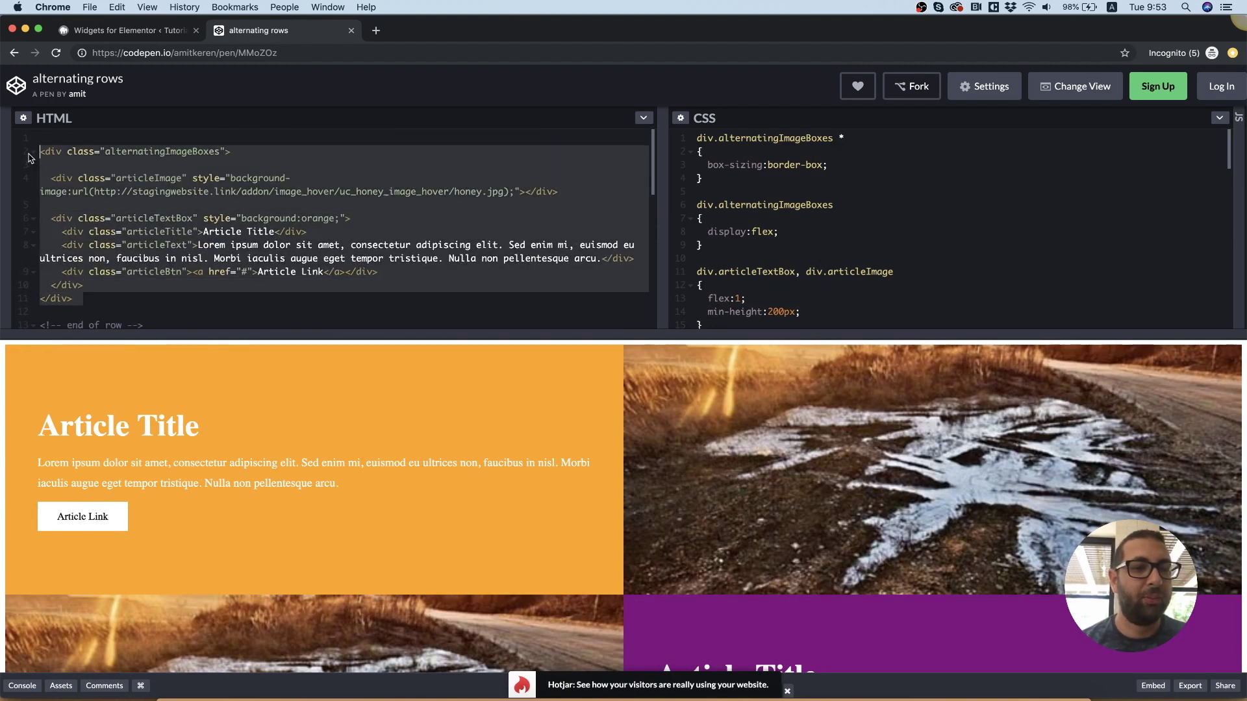
left_click(126, 31)
key("super+v")
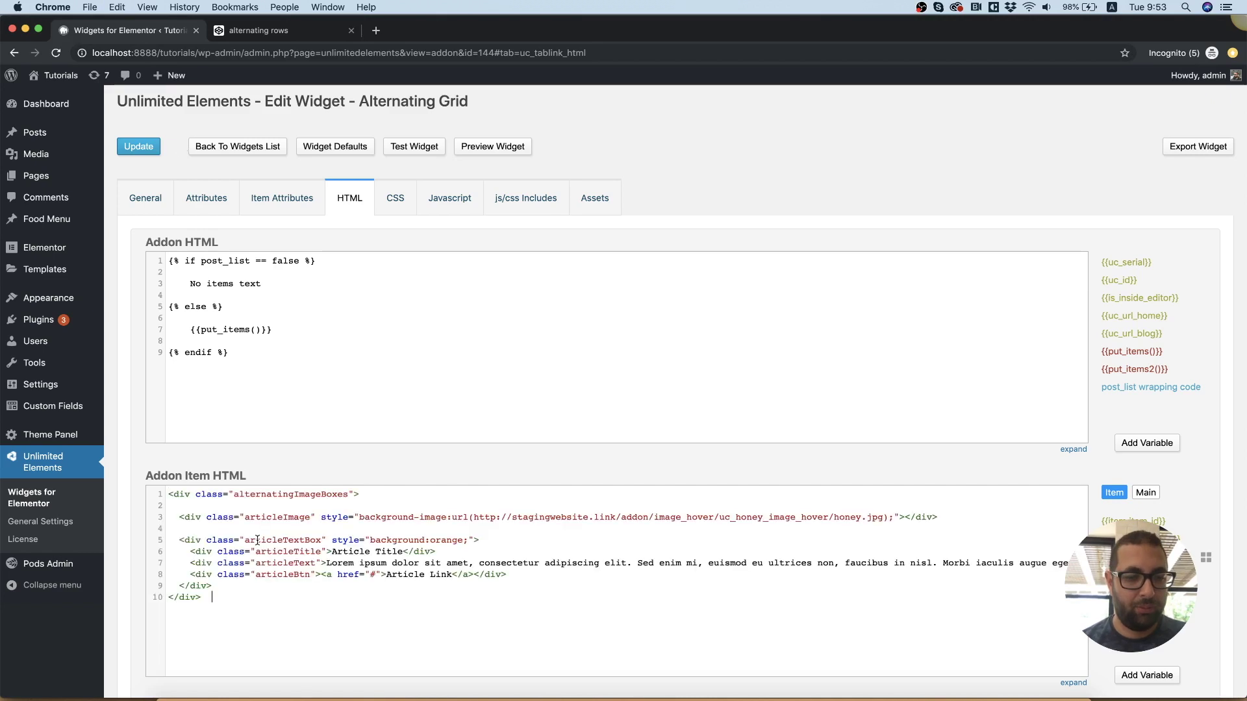
- Copy the pen's CSS into the widget's main CSS
left_click(270, 36)
left_click(845, 192)
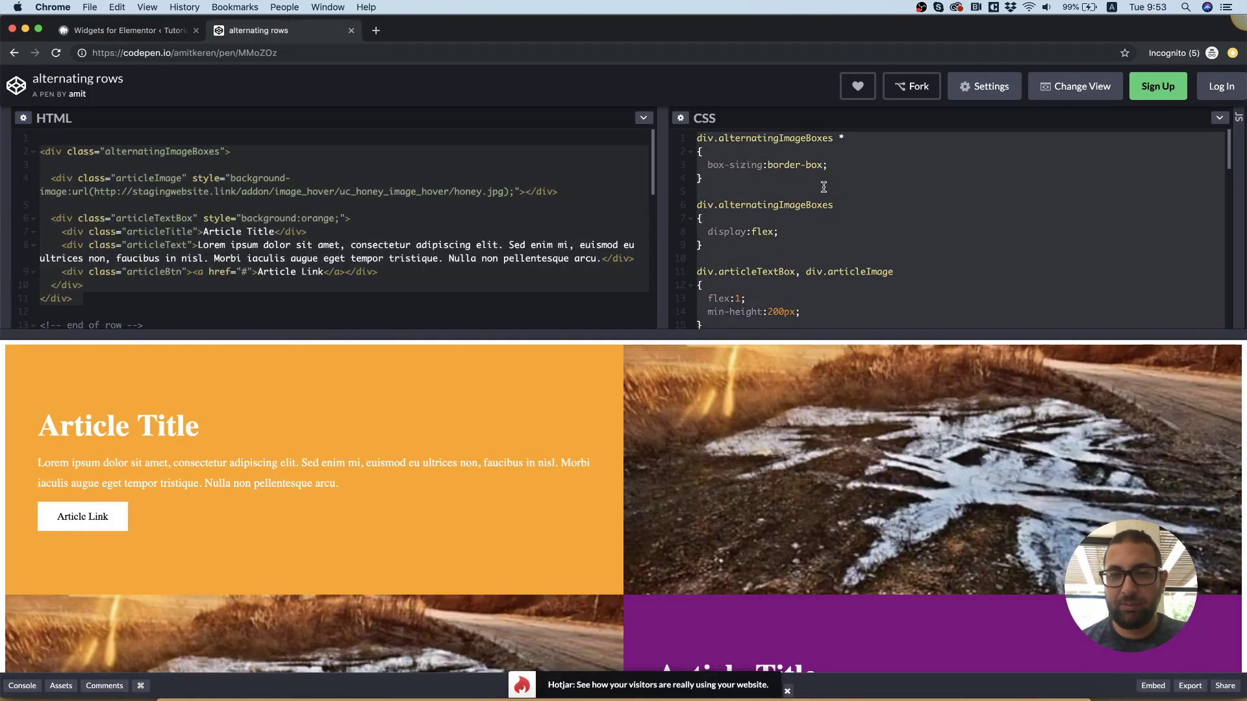
left_click(152, 38)
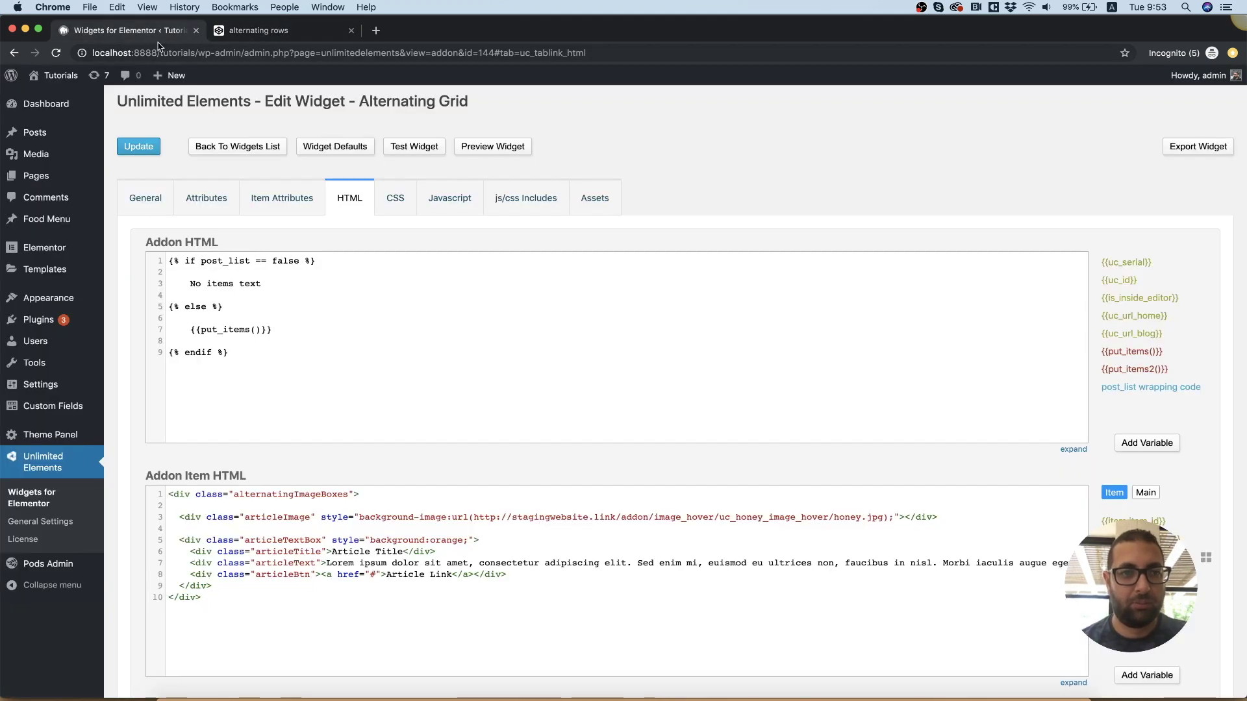
left_click(401, 207)
left_click(334, 302)
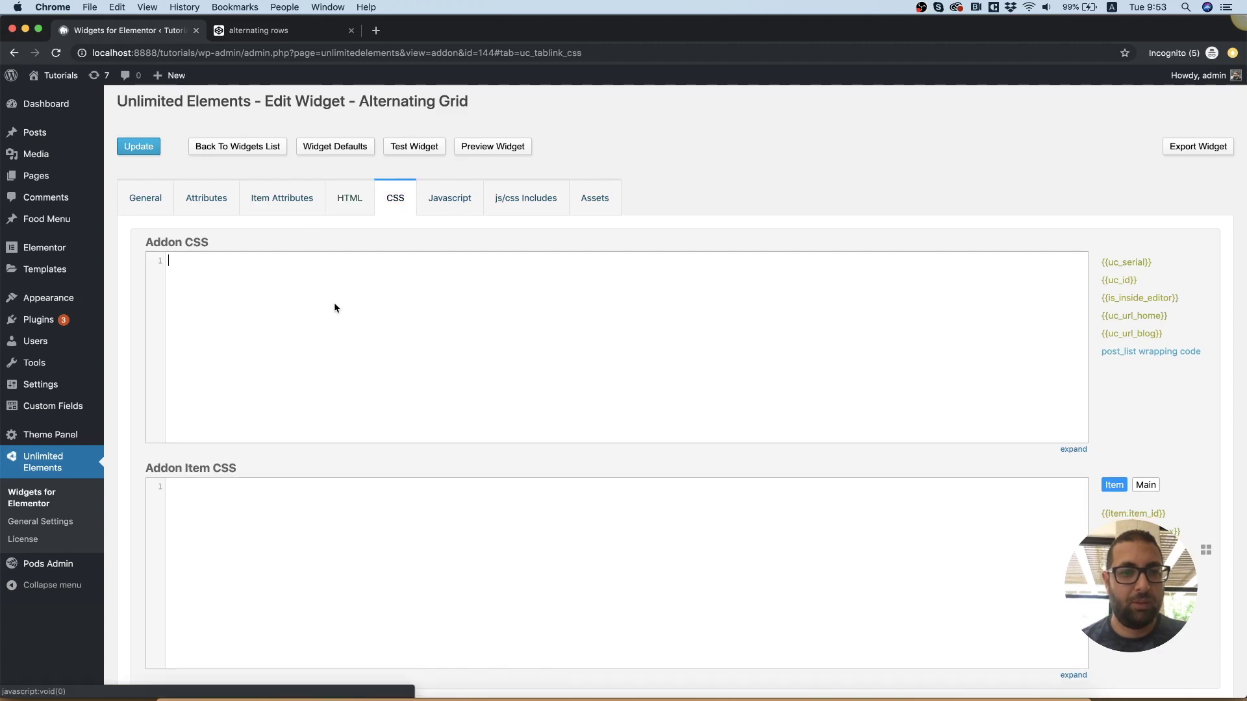
key("cmd+v")
scroll(335, 304, "up", 10)
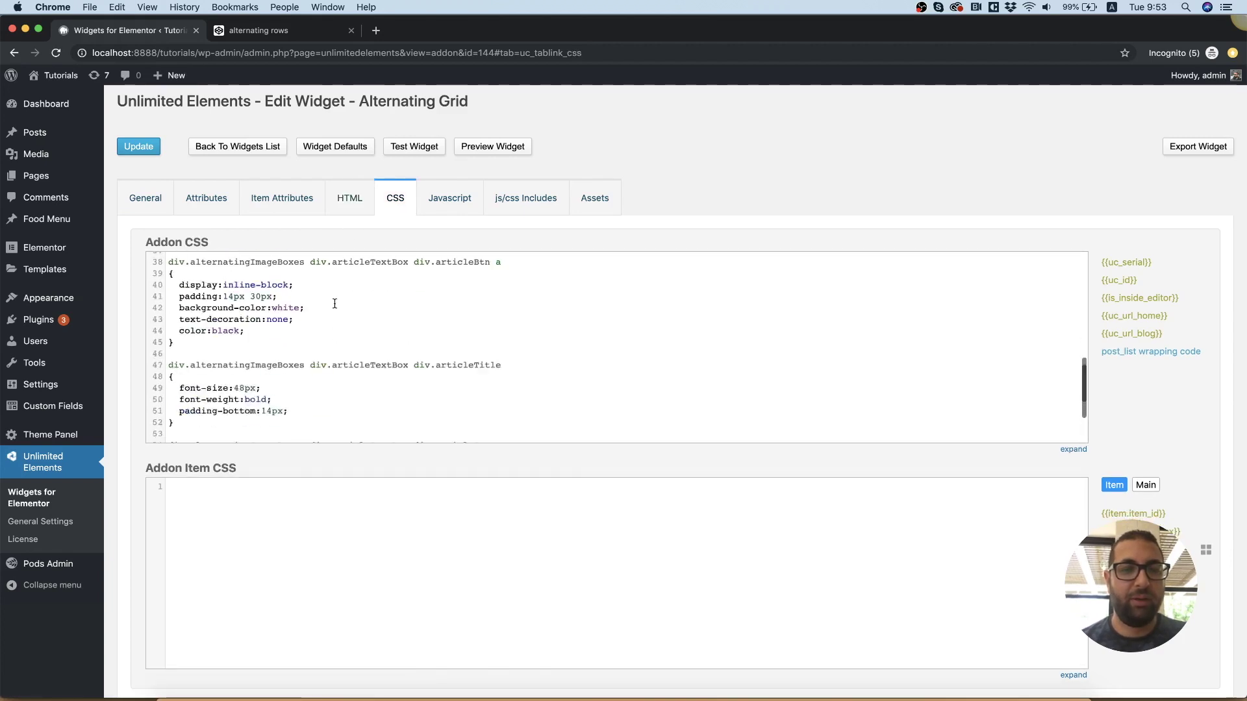
scroll(334, 305, "down", 10)
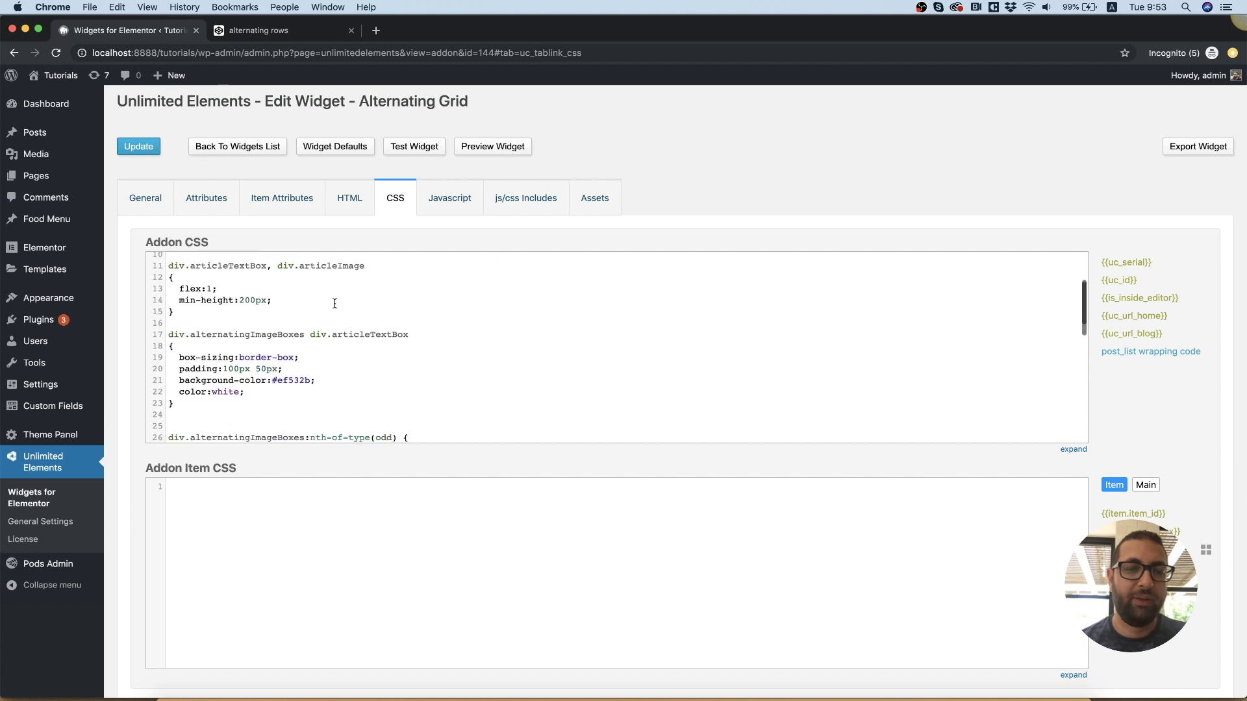
- Replace the placeholder image URL with the post_list image variable
left_click(350, 200)
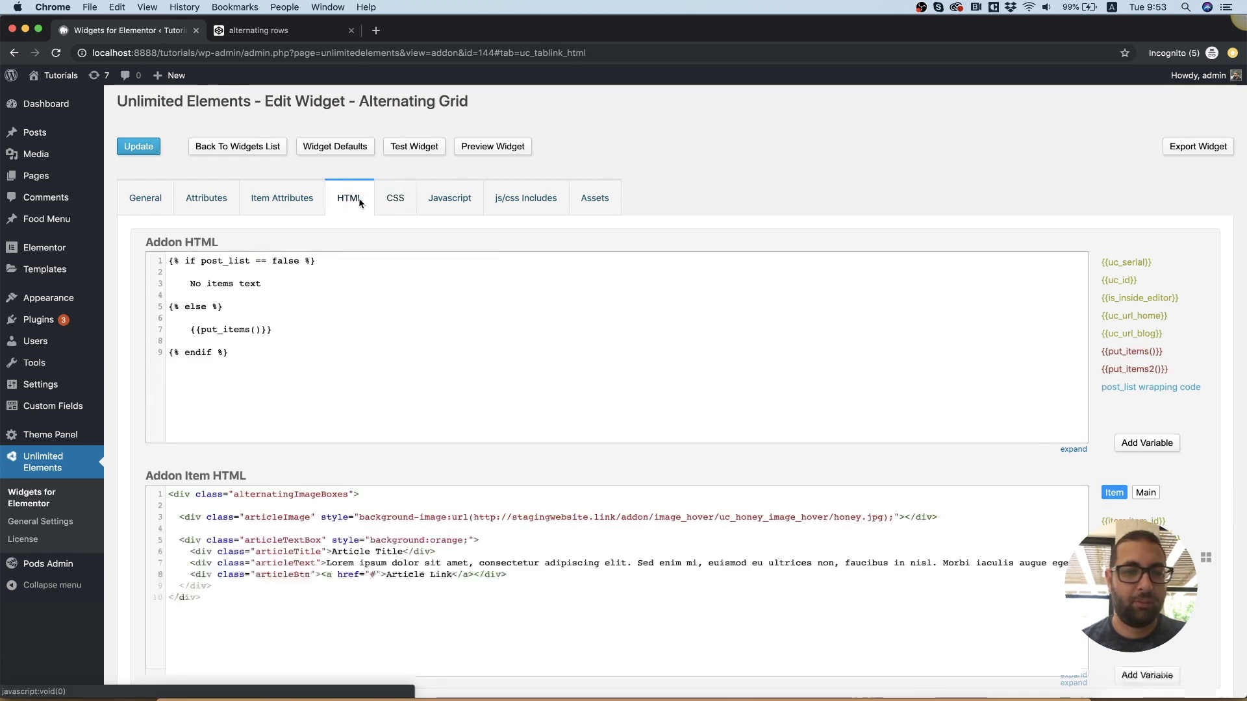
scroll(408, 529, "down", 1)
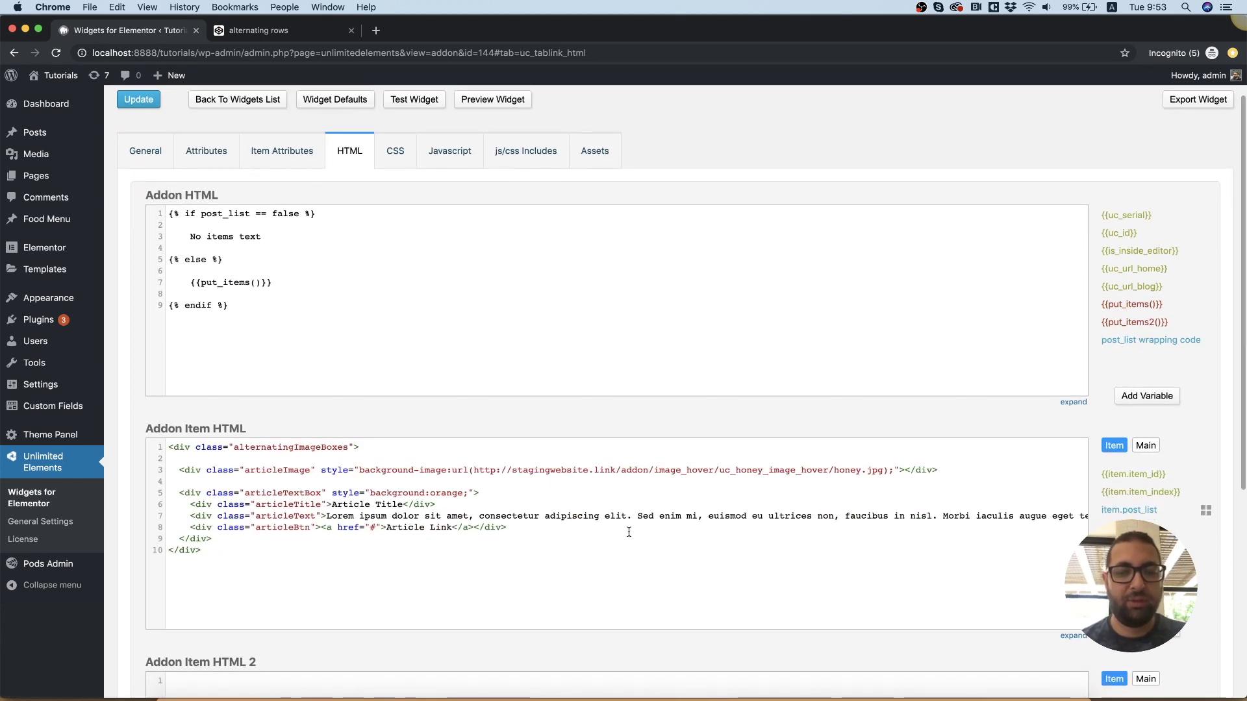
left_click(545, 469)
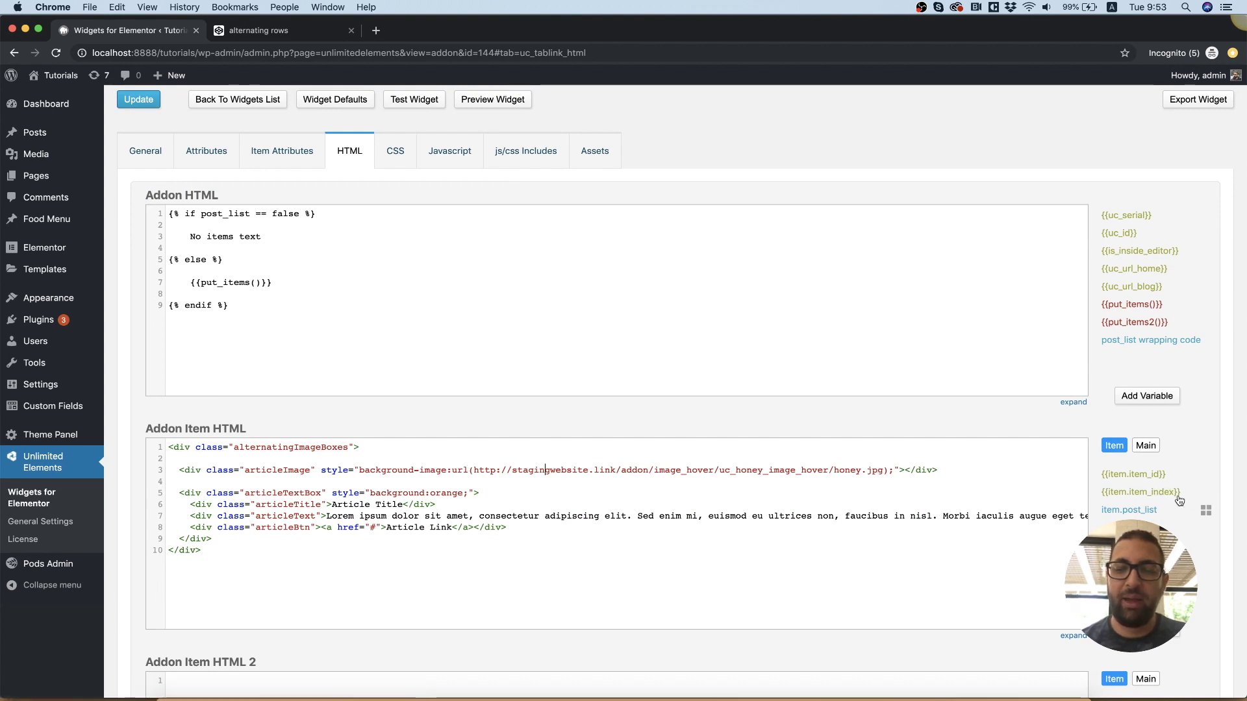
left_click(883, 470)
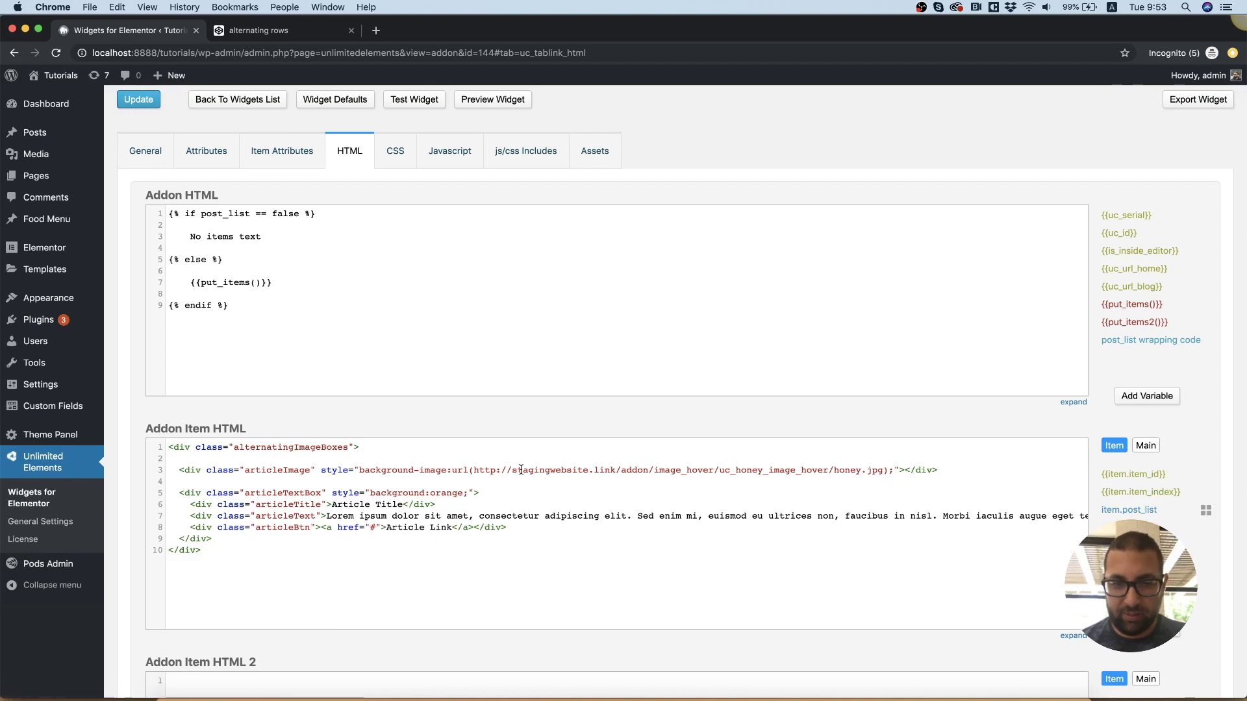
left_click(473, 470, "shift")
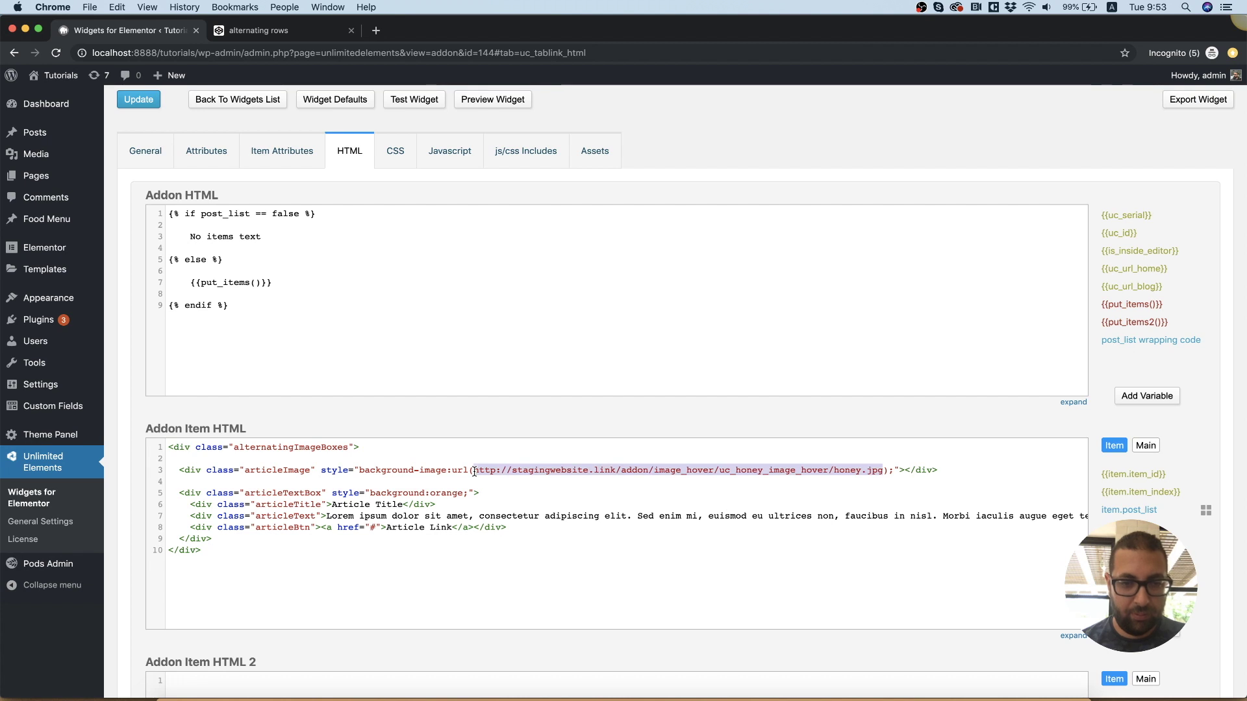
left_click(1206, 512)
scroll(1133, 518, "down", 3)
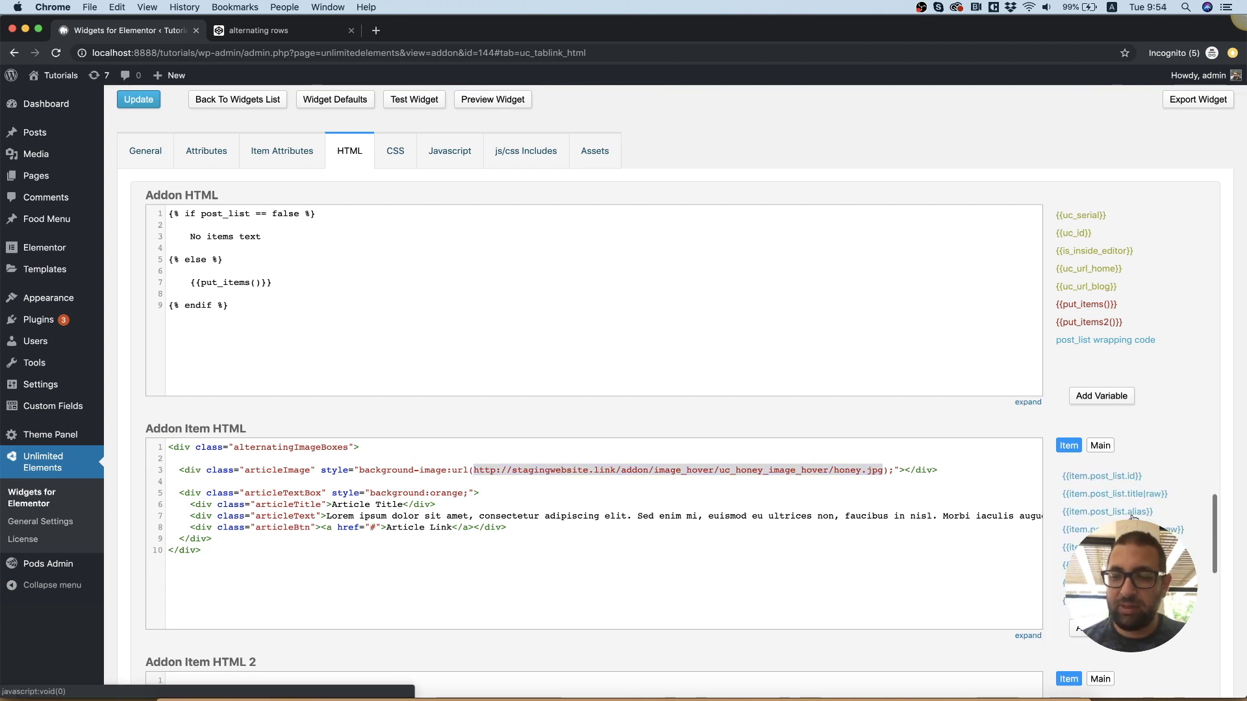
scroll(1133, 517, "down", 2)
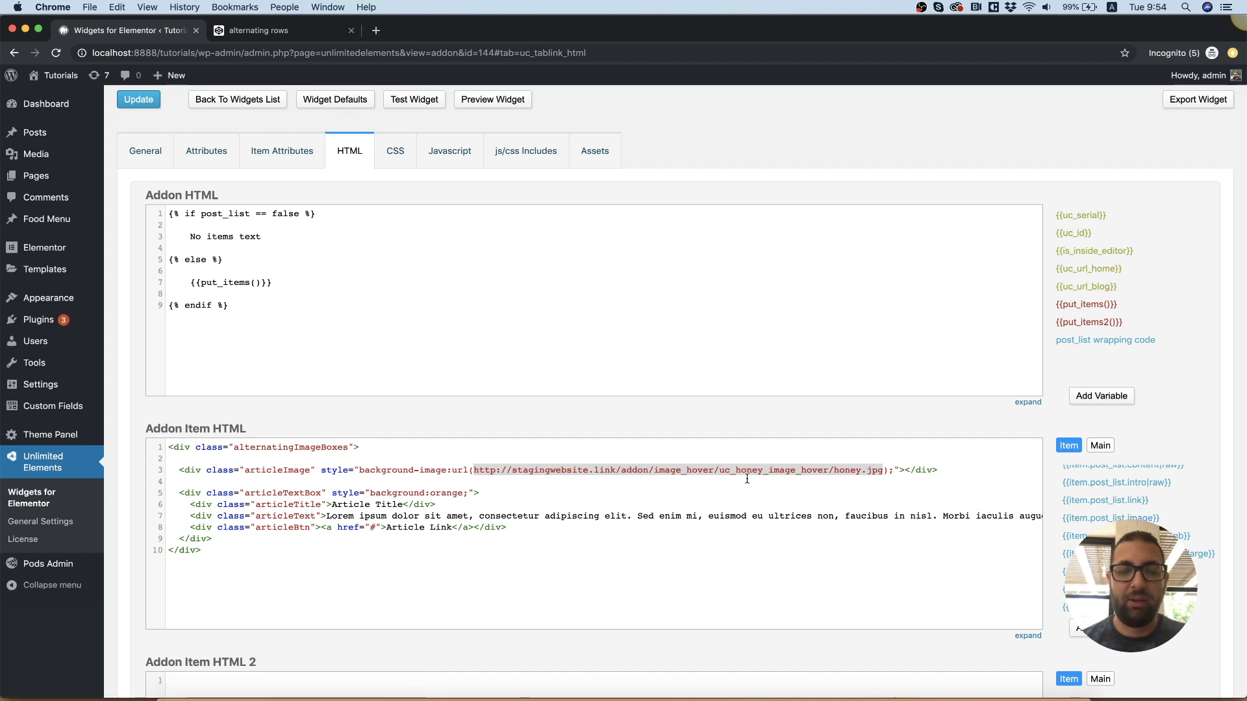
left_click(1112, 518)
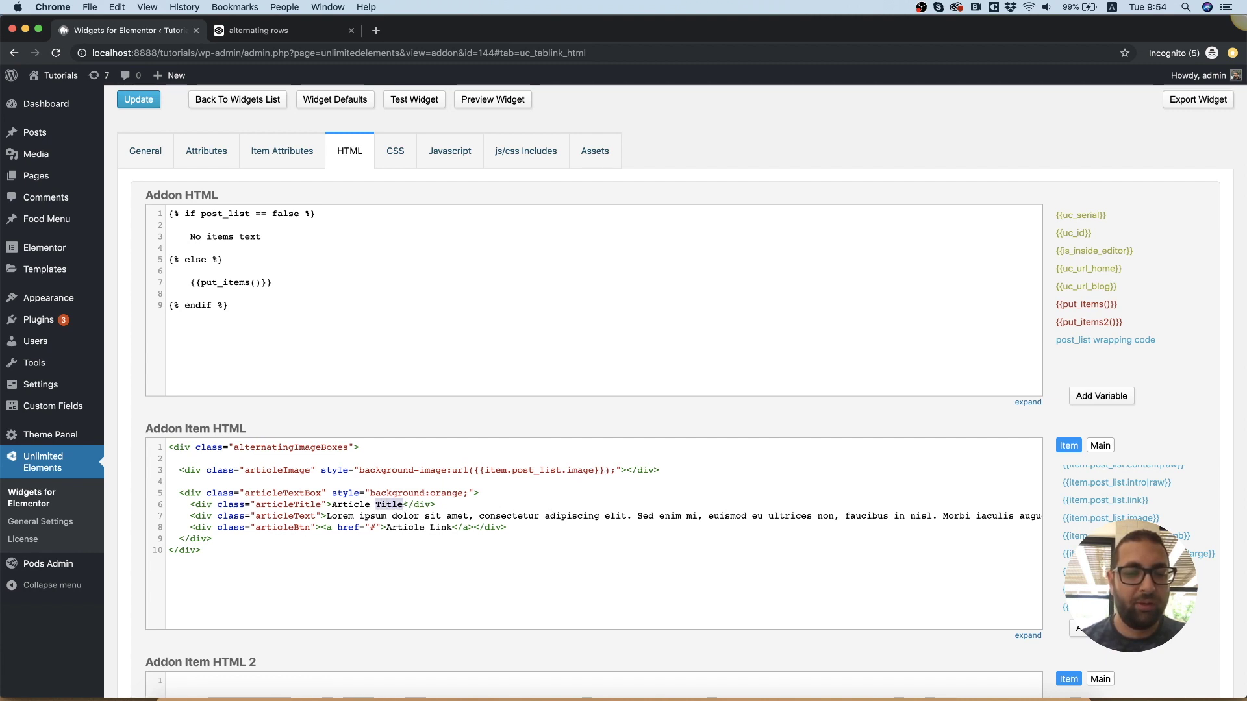
- Swap Article Title, lorem text and the # link for post title, intro and link variables
left_click_drag(365, 505, 349, 505)
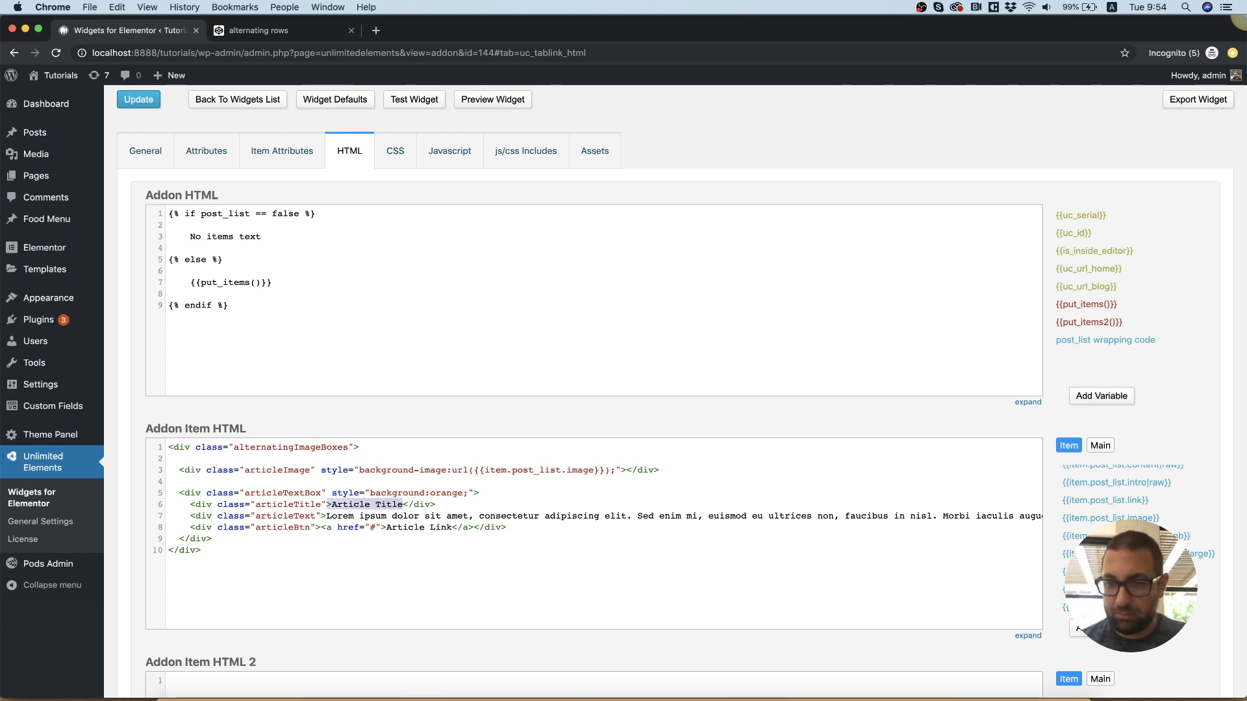
scroll(1128, 489, "up", 2)
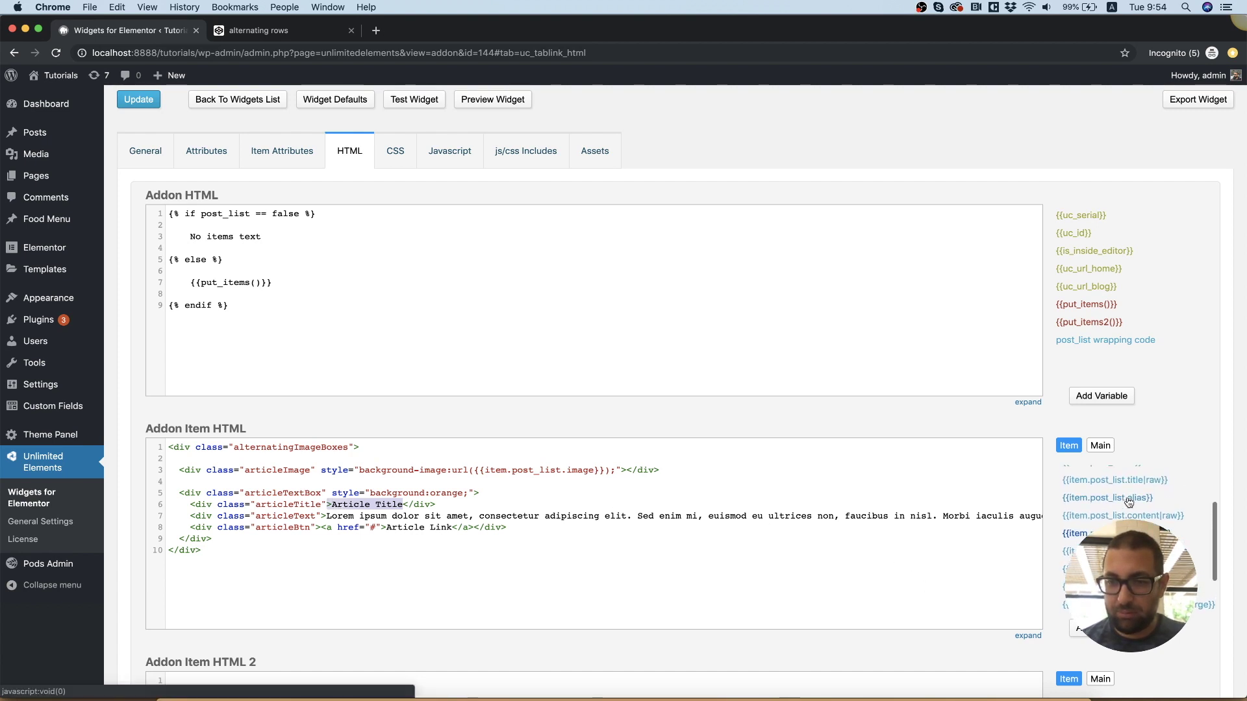
left_click(1130, 481)
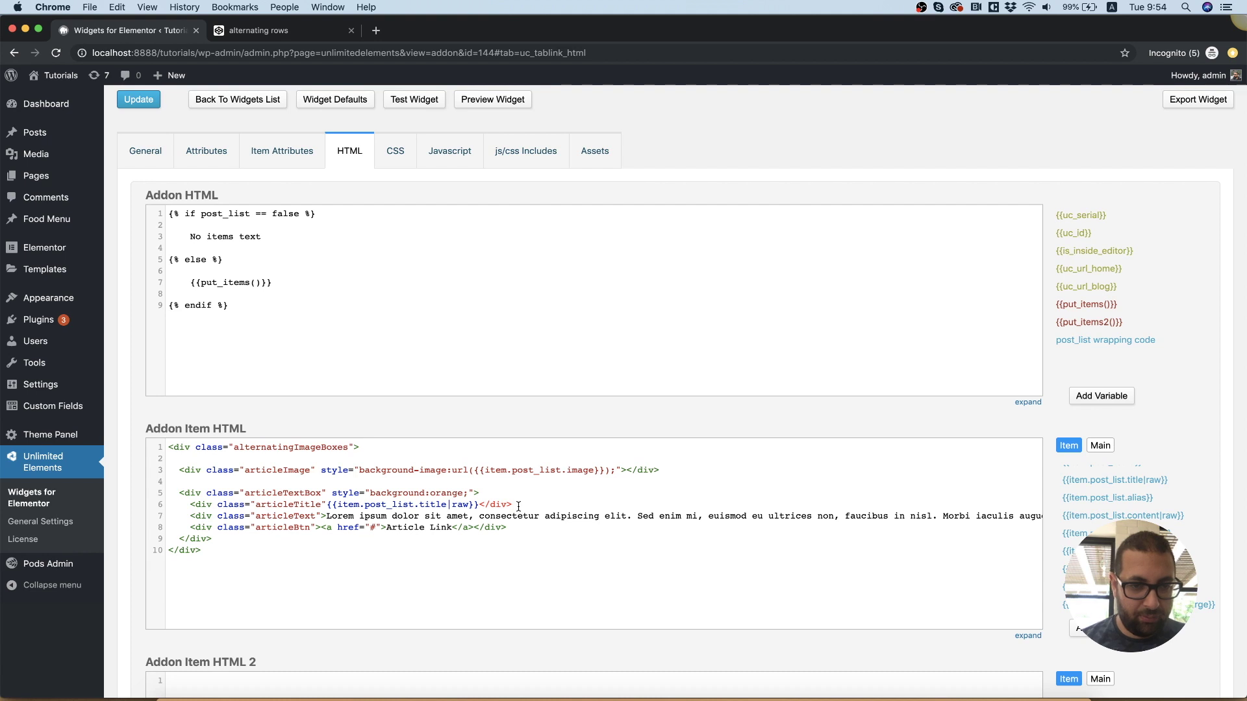
type(">")
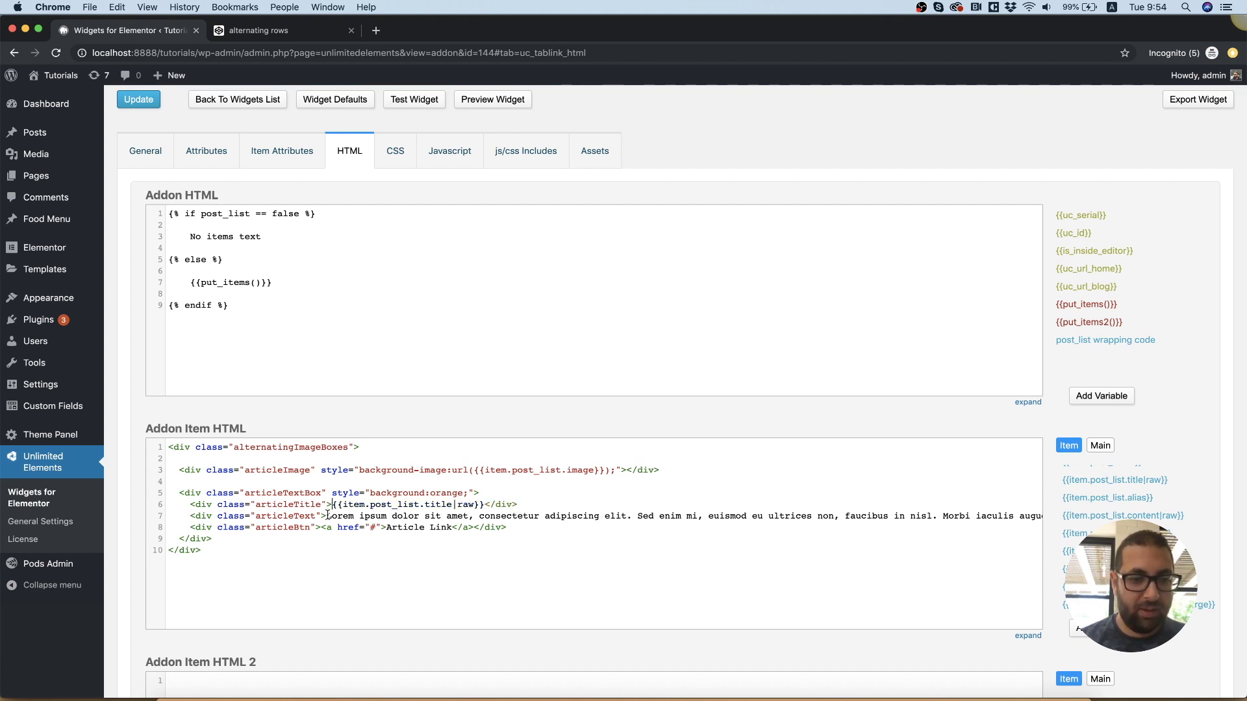
scroll(392, 516, "right", 10)
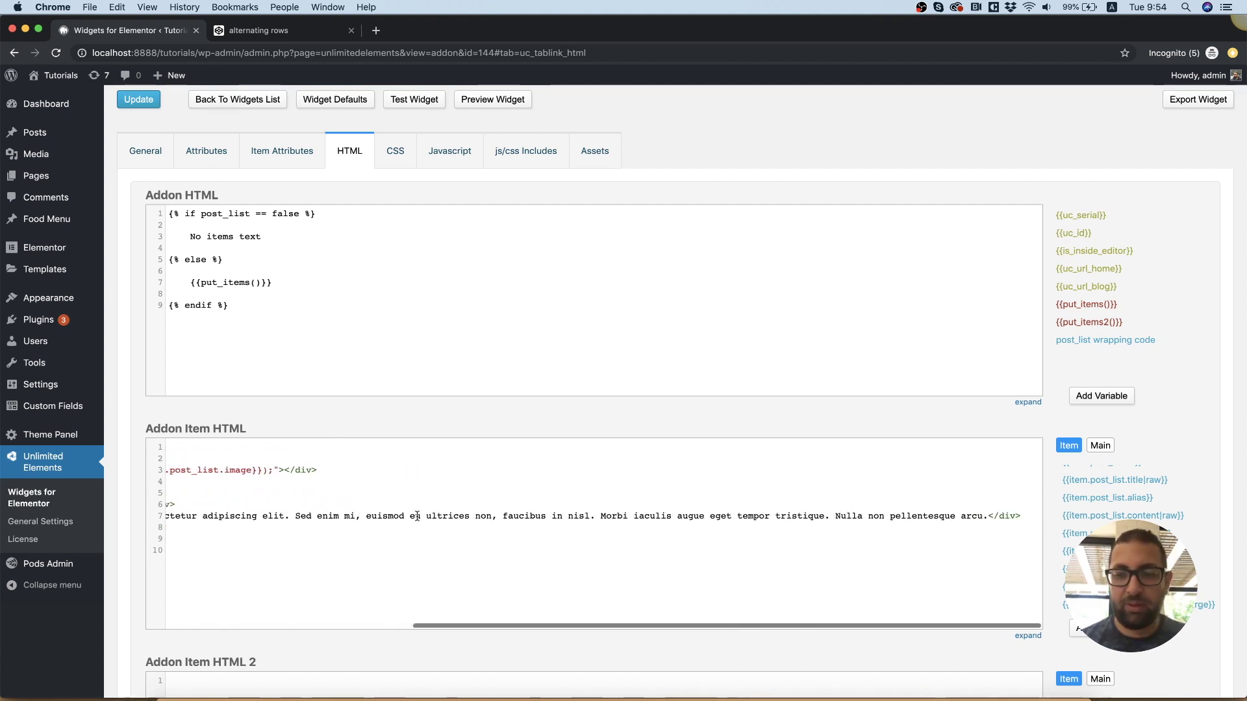
left_click_drag(987, 517, 166, 516)
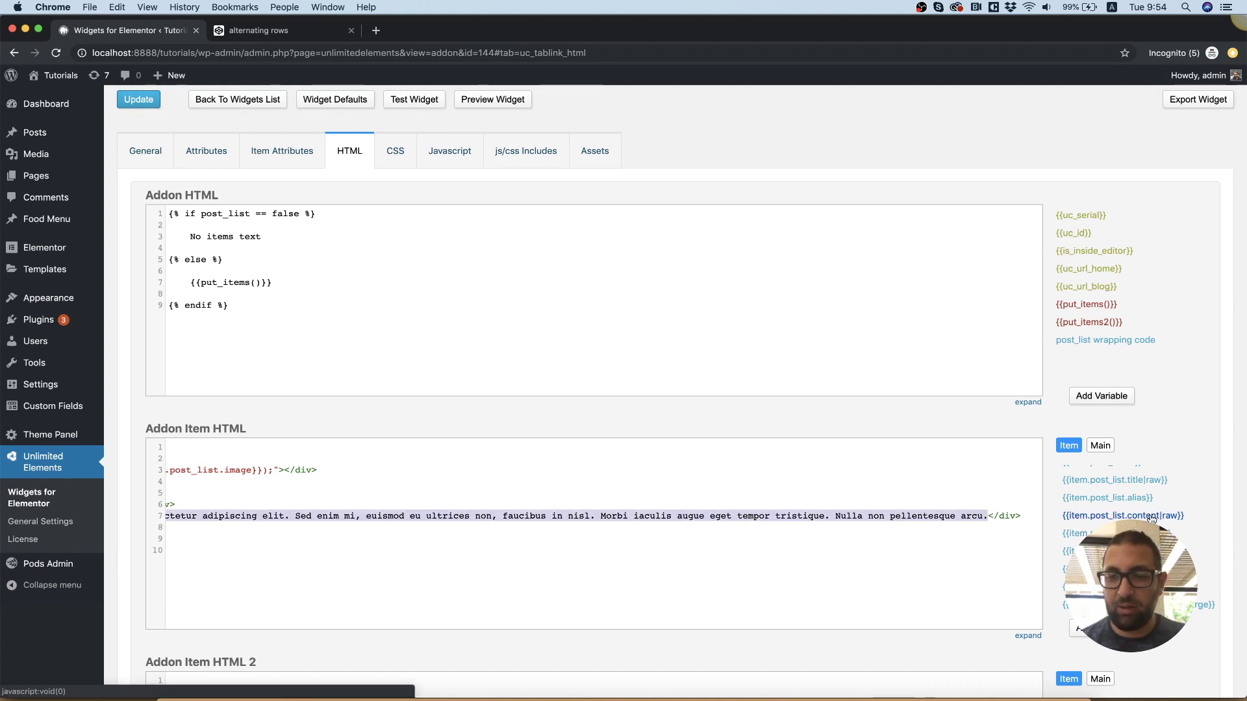
left_click(1078, 533)
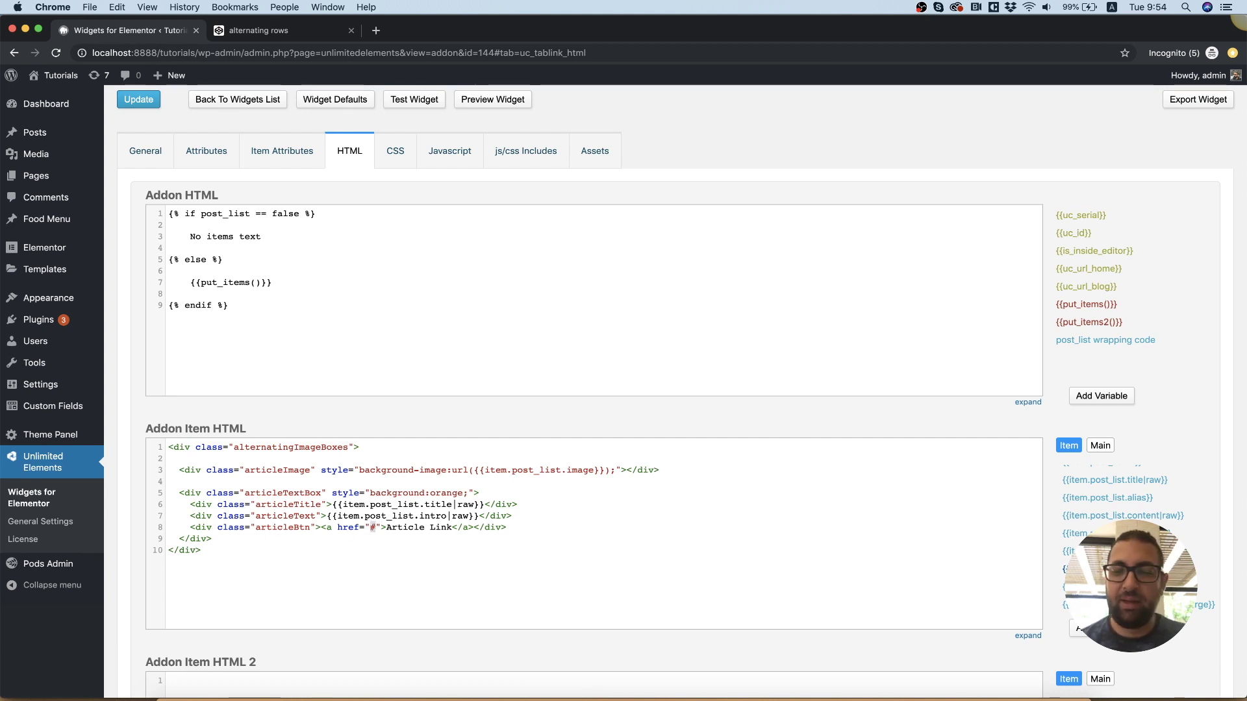
scroll(1123, 519, "down", 1)
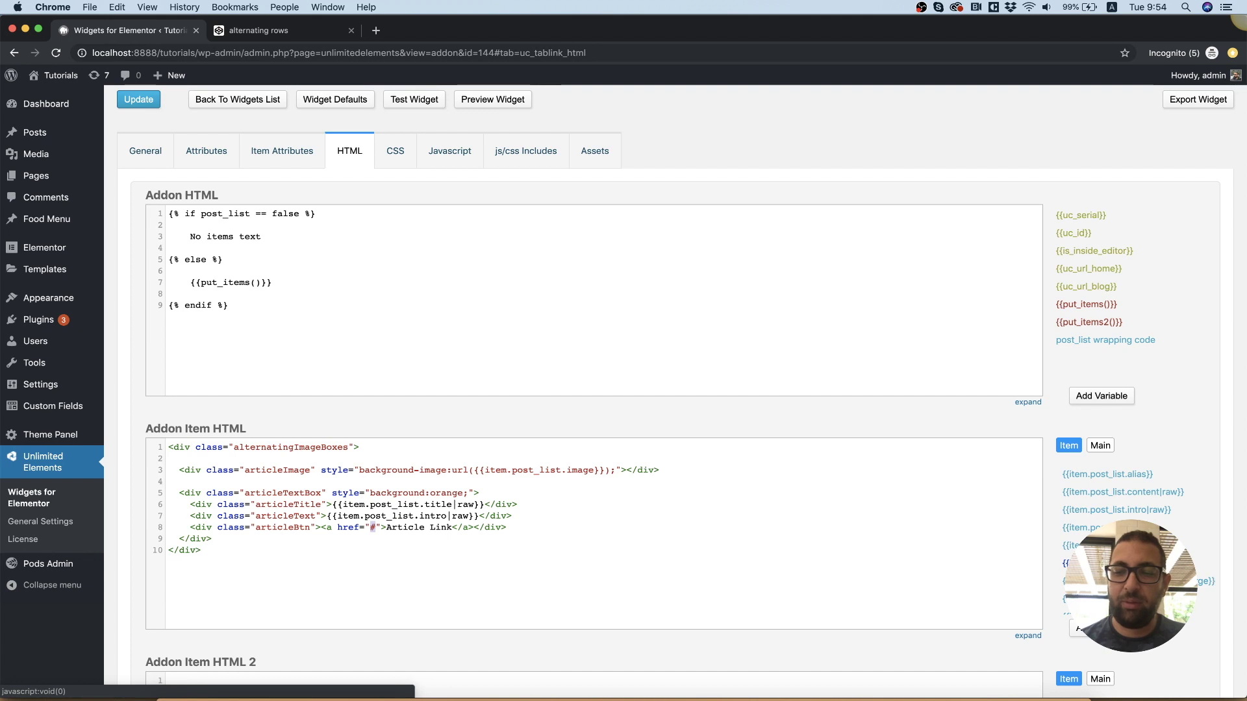
left_click(1081, 527)
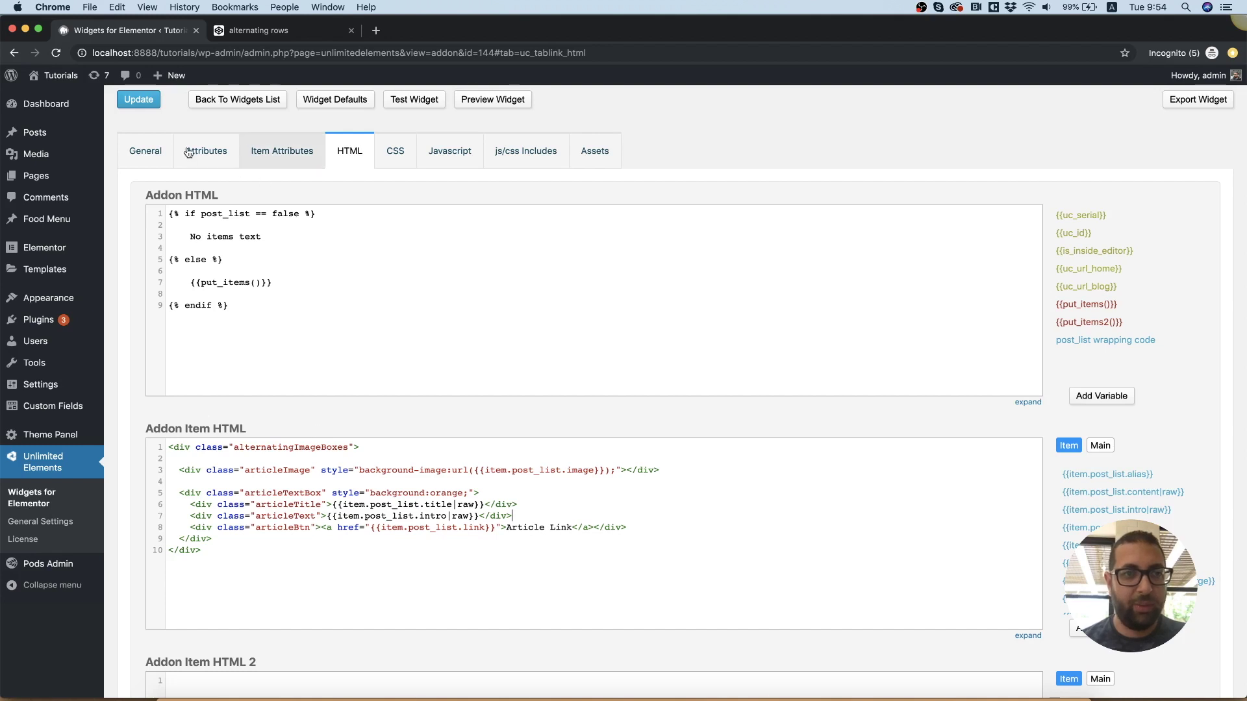
- Save the widget changes and open the Pages list in a new tab
left_click(133, 102)
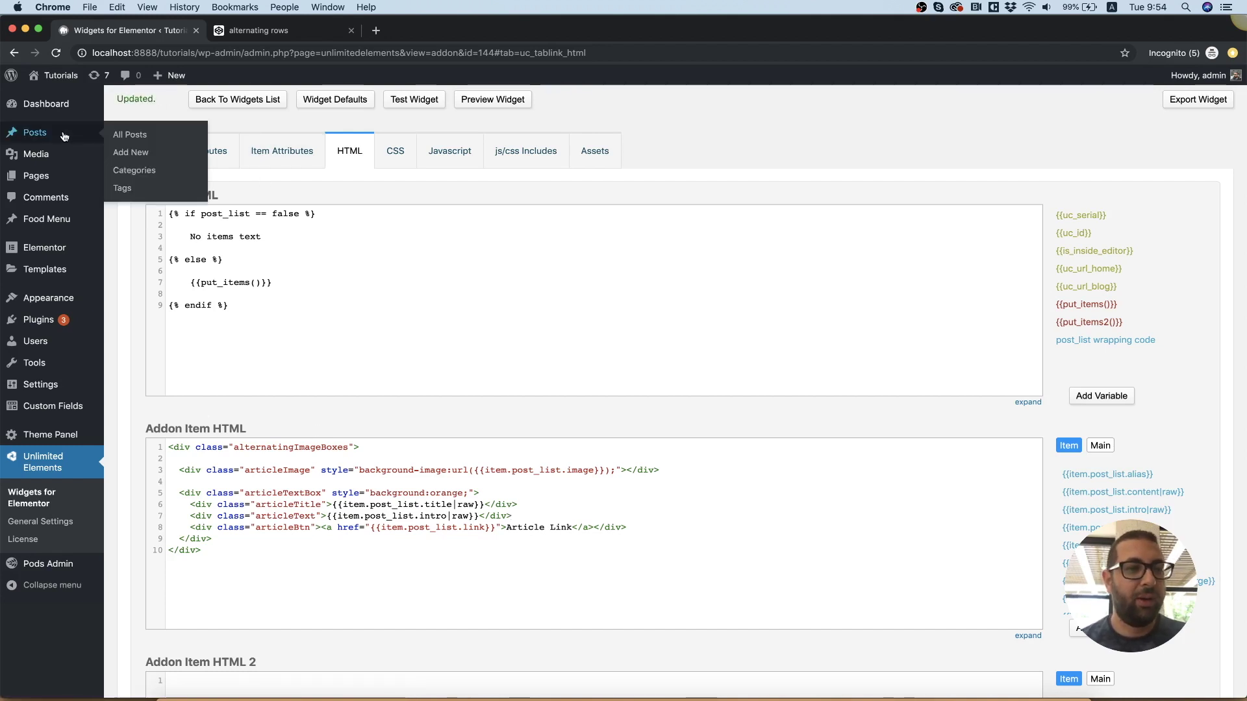
right_click(41, 179)
left_click(84, 185)
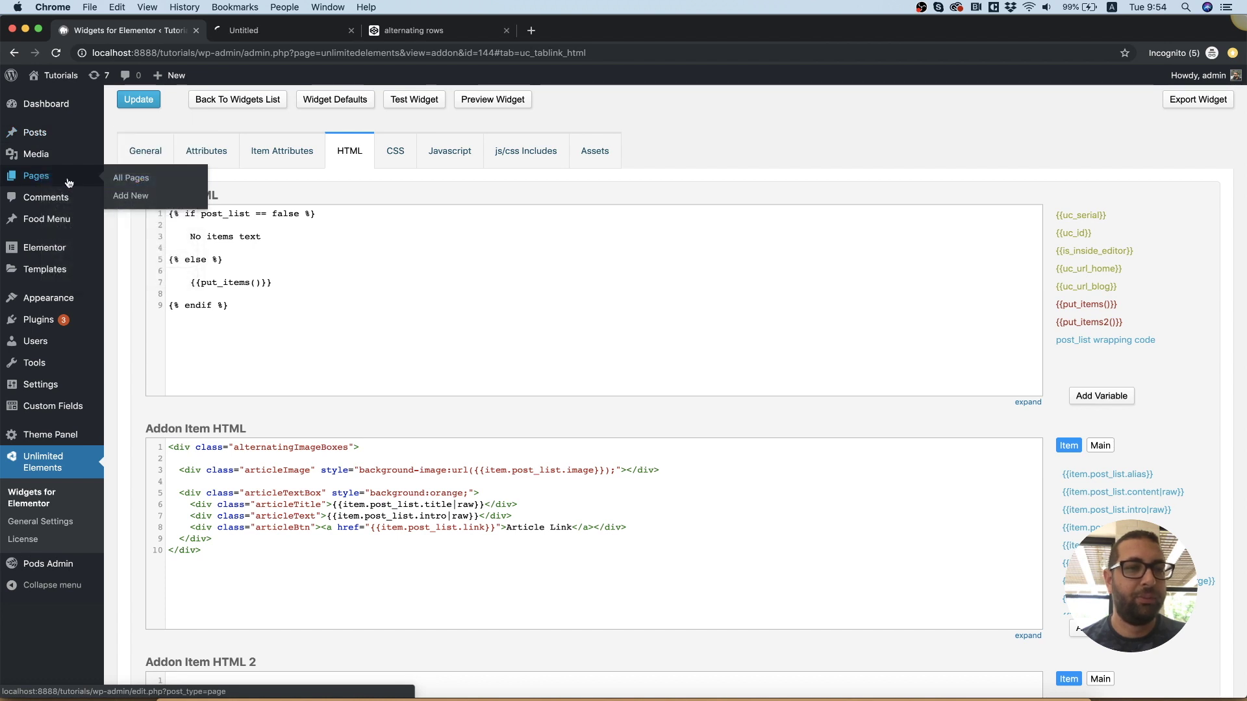
- Create a new page and open it in Elementor
left_click(269, 30)
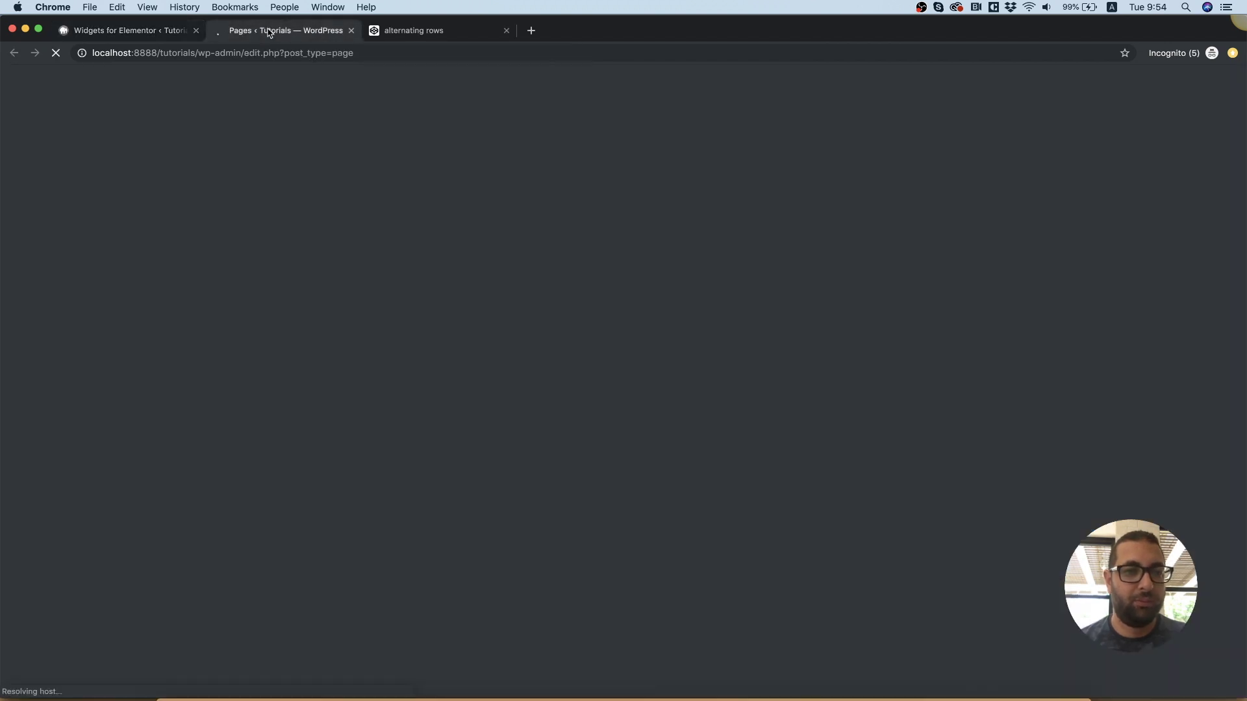
left_click(192, 109)
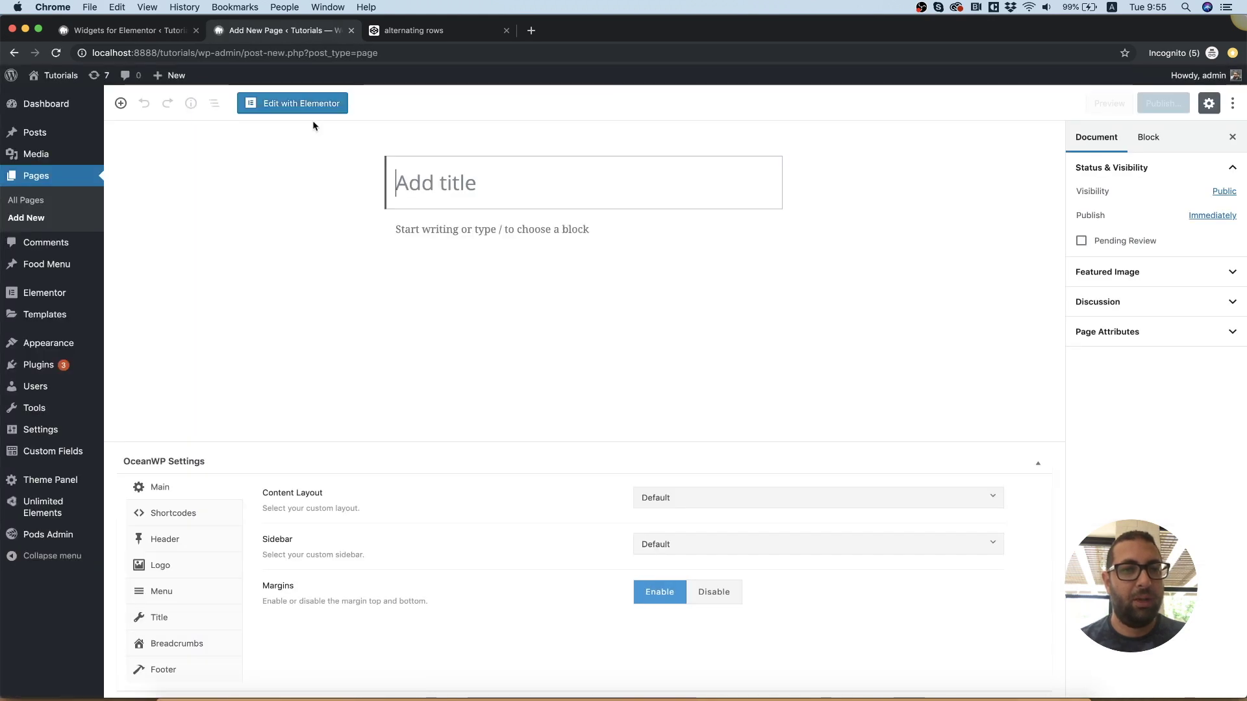
left_click(309, 104)
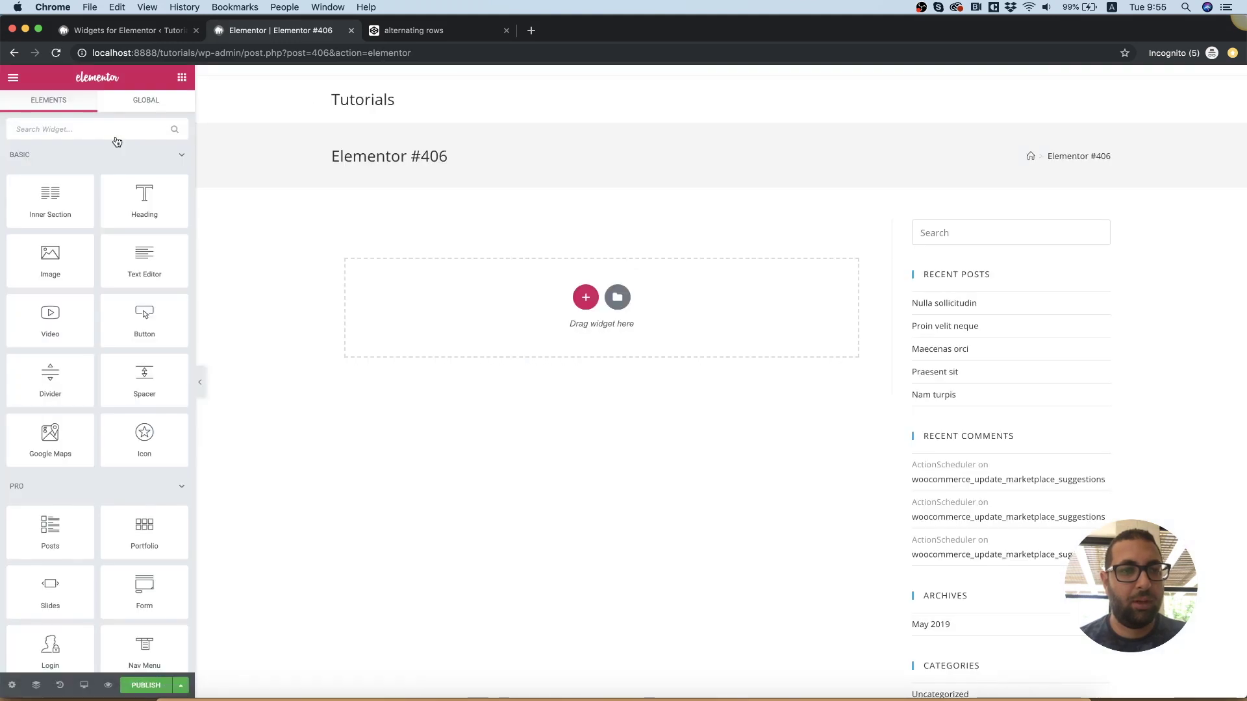
- Search 'grid' and drop the Alternating Grid widget onto the page
left_click(92, 130)
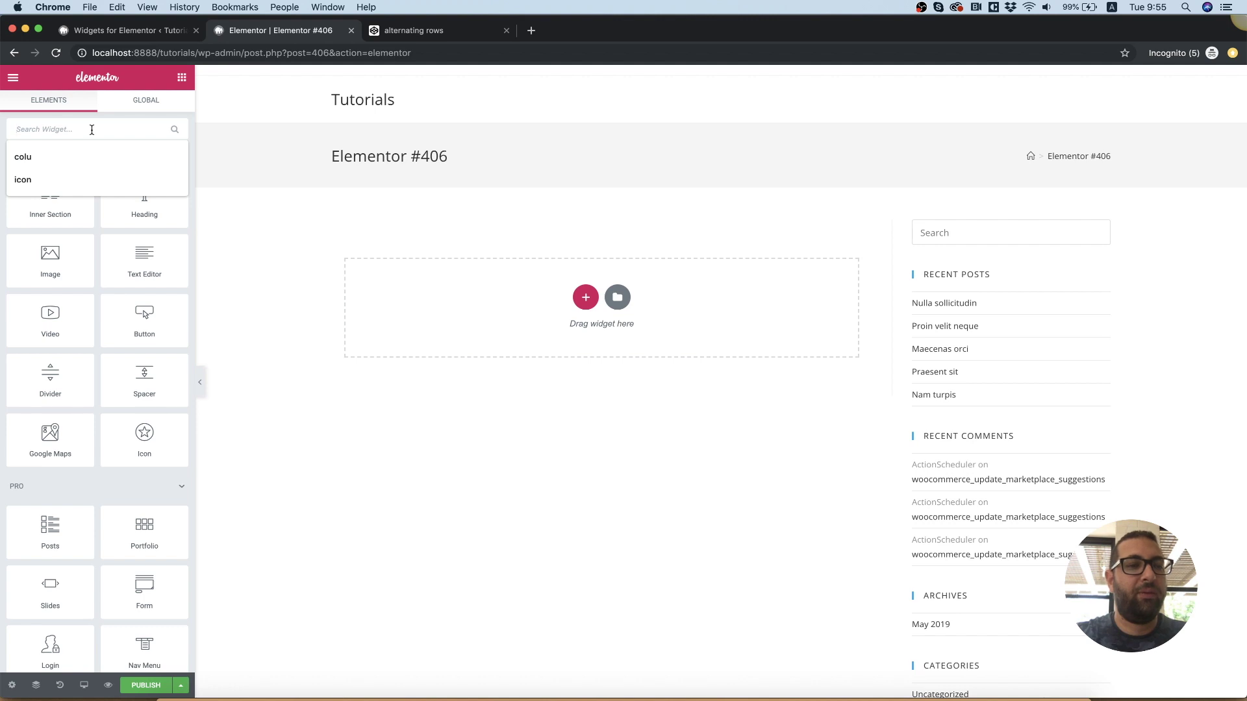
type("grid")
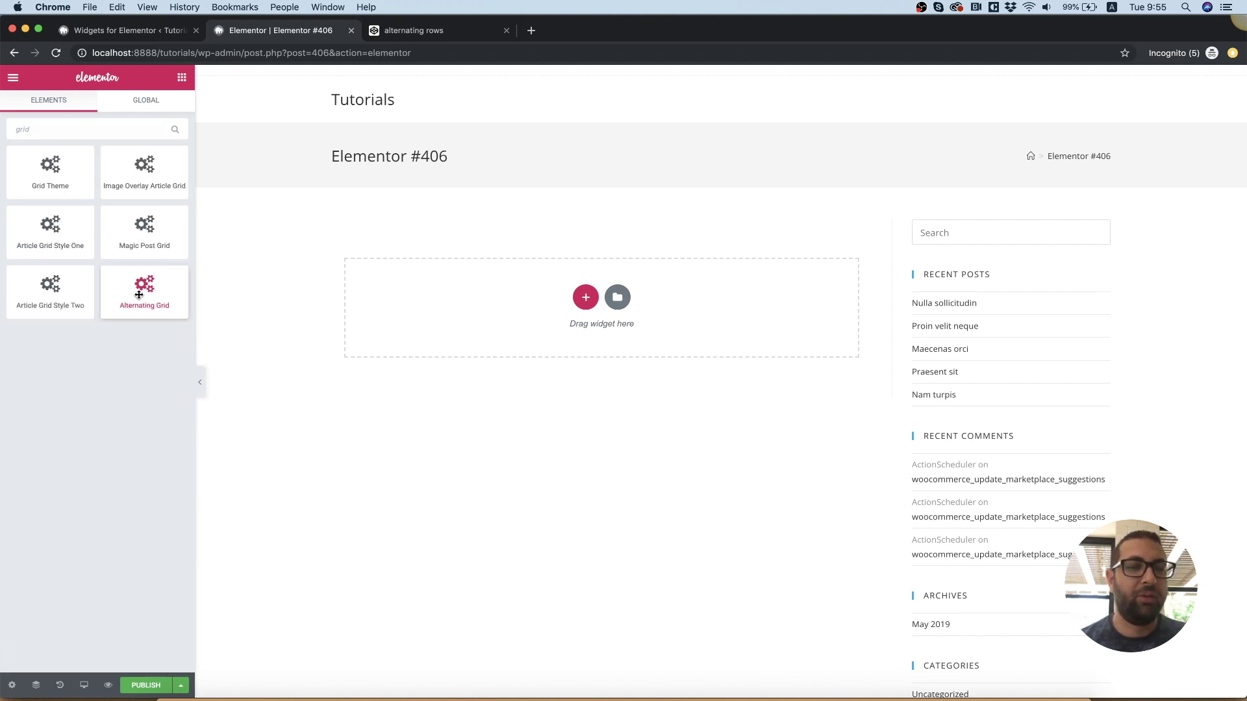
left_click_drag(139, 295, 558, 306)
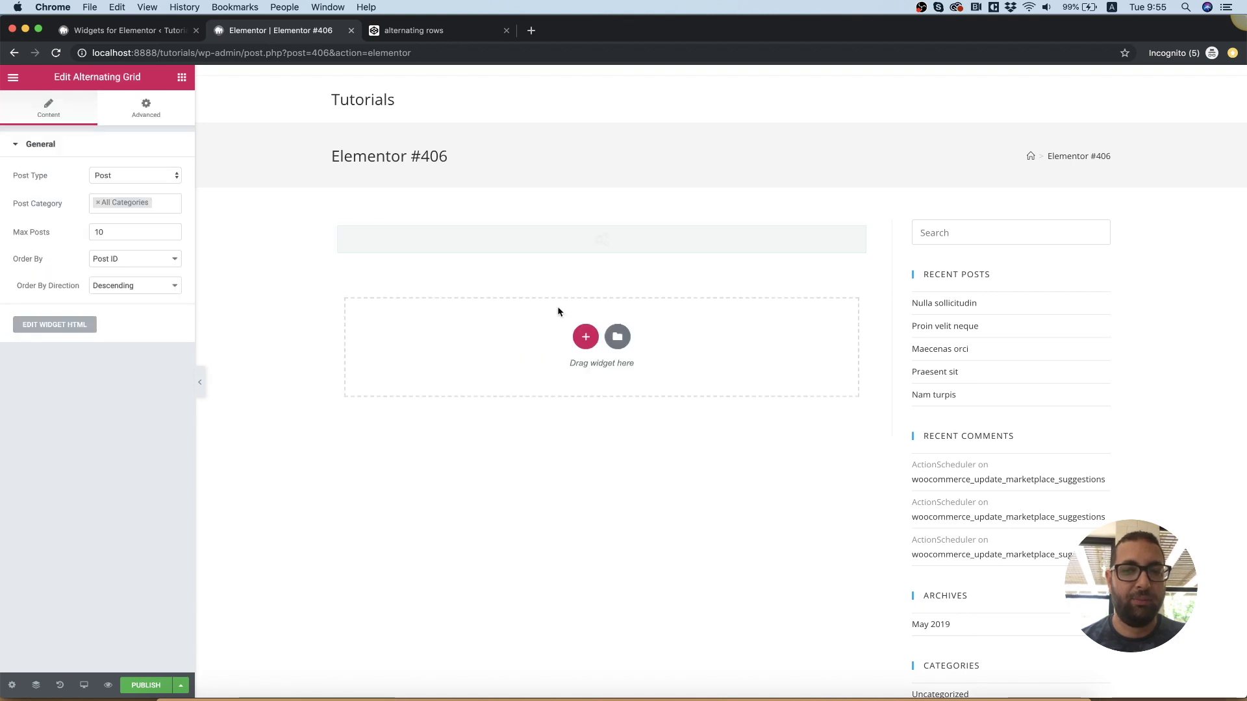
scroll(558, 309, "down", 12)
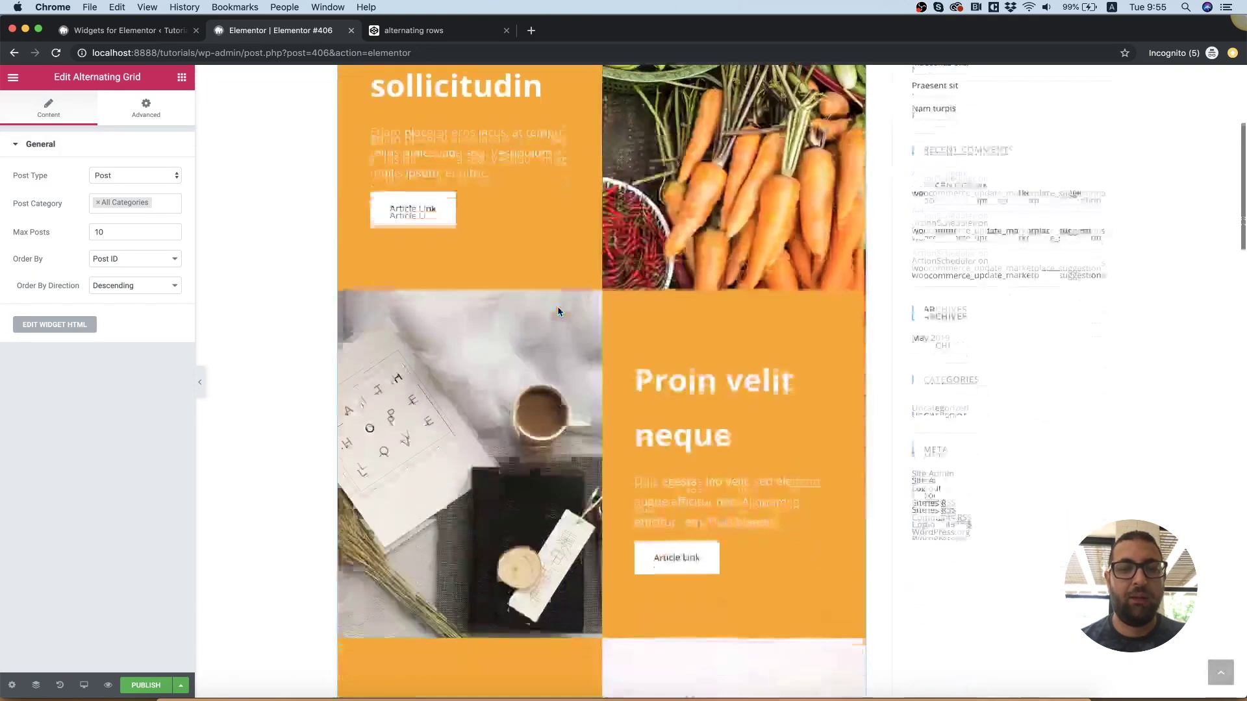
scroll(557, 311, "down", 10)
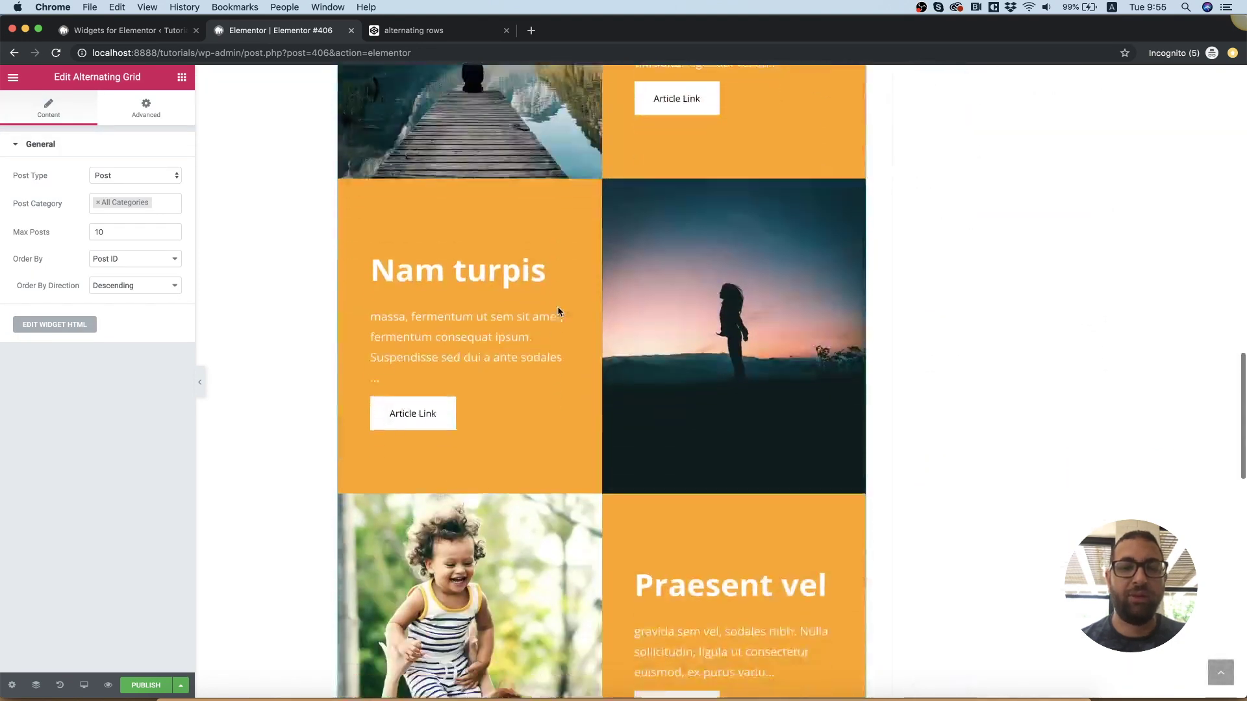
scroll(557, 311, "up", 10)
scroll(557, 305, "up", 10)
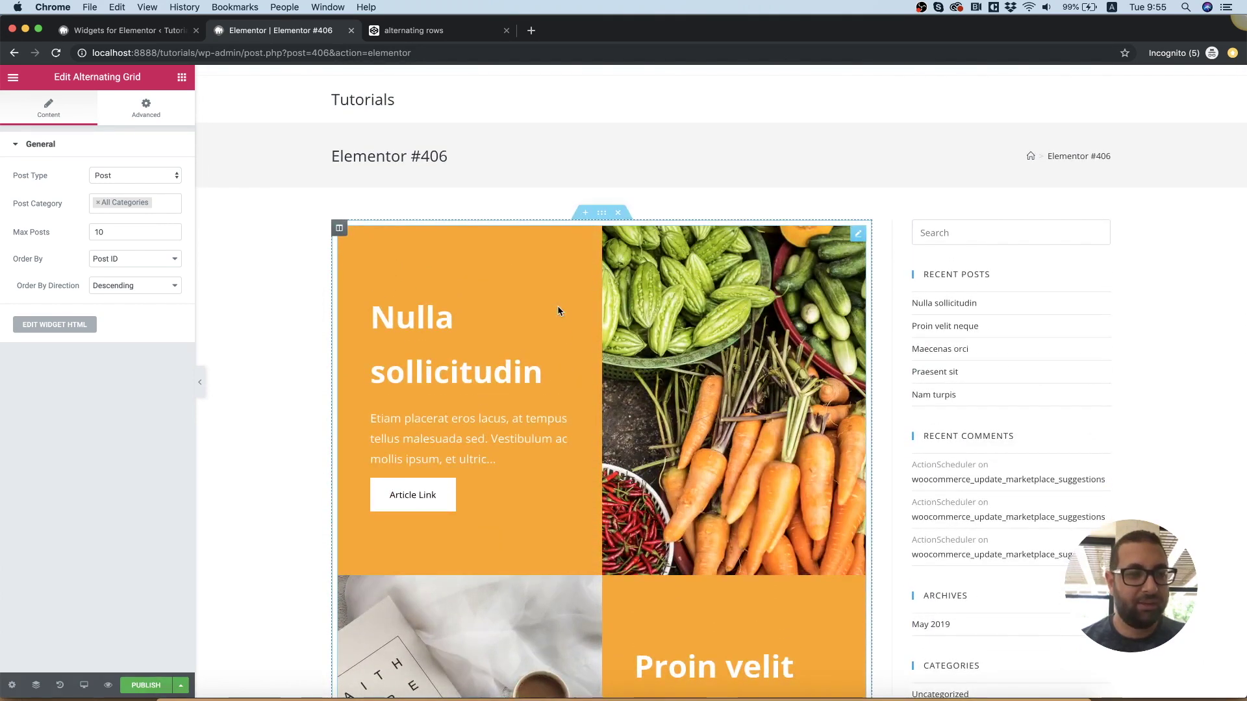
- Set Max Posts to 5, publish, and go back to the widget editor tab
left_click(111, 233)
key("BackSpace")
key("BackSpace")
type("2")
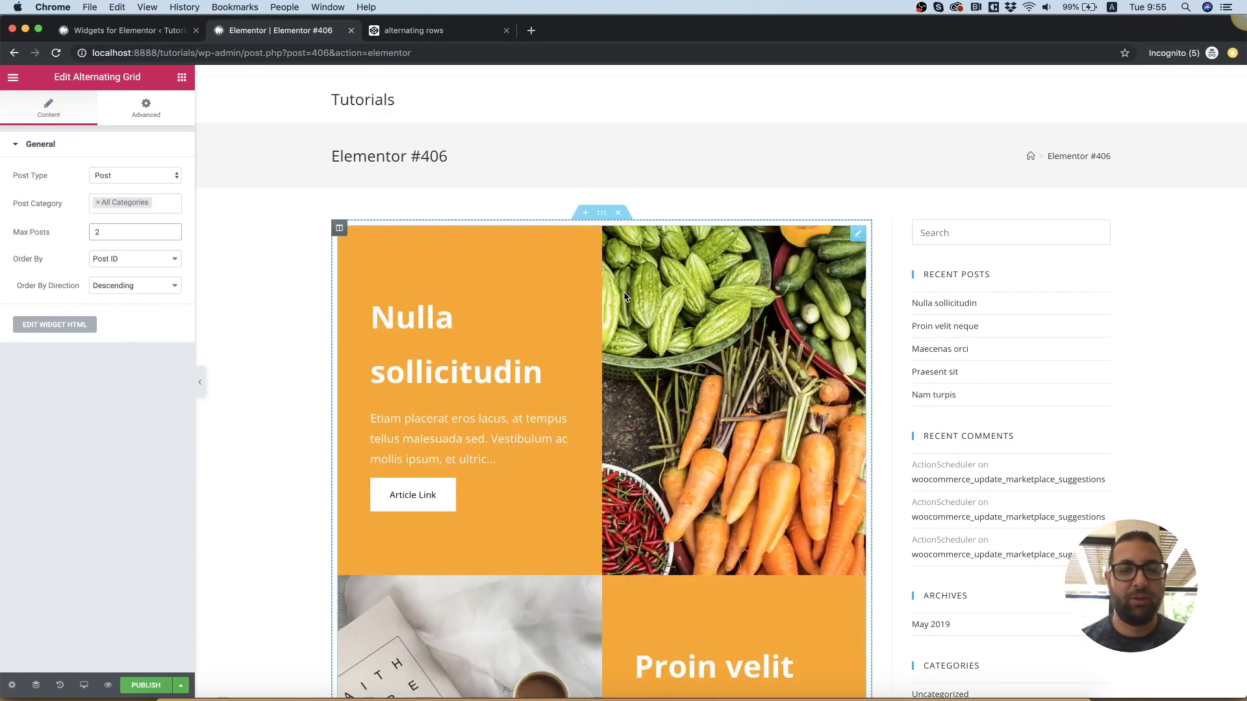
scroll(623, 292, "down", 6)
scroll(204, 236, "up", 3)
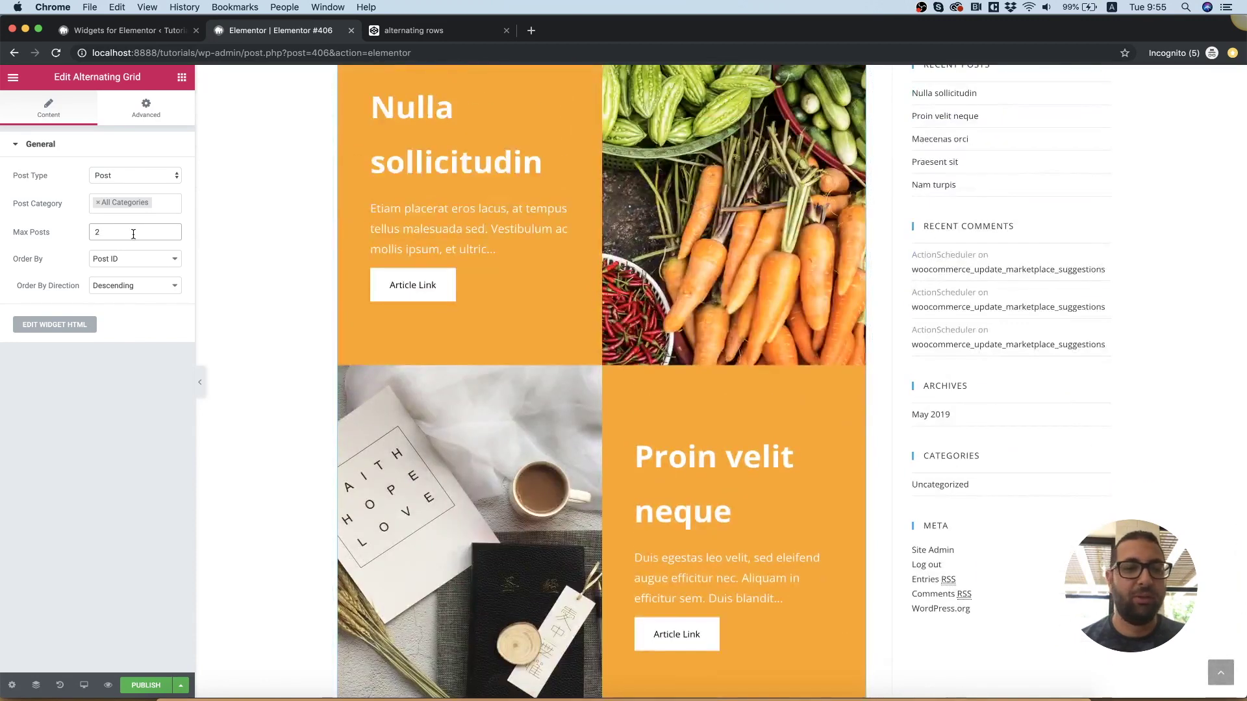
type("5")
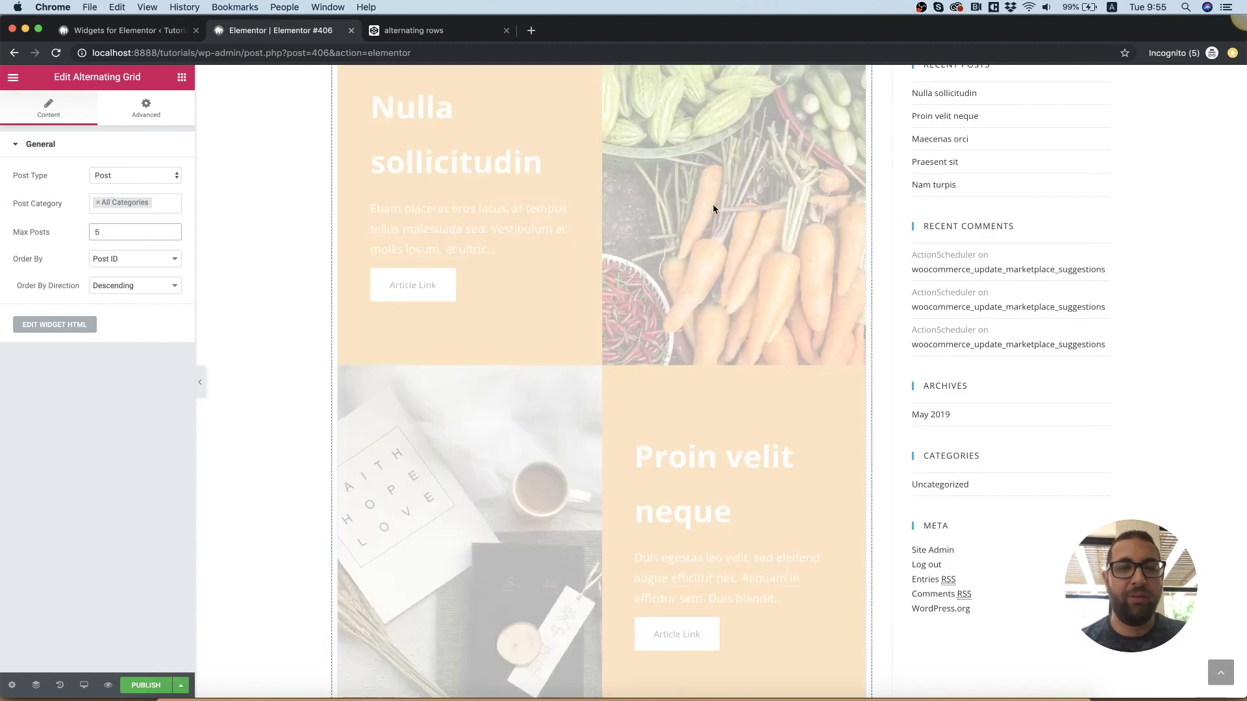
scroll(714, 209, "down", 8)
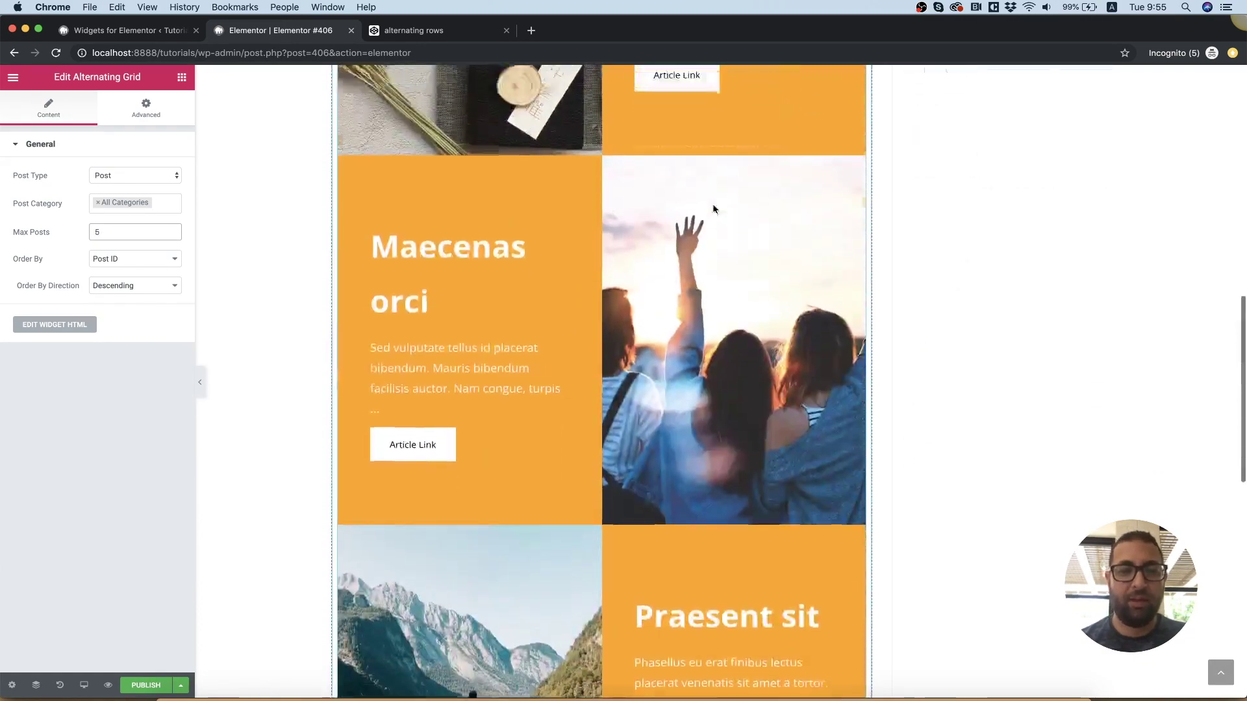
scroll(715, 209, "up", 10)
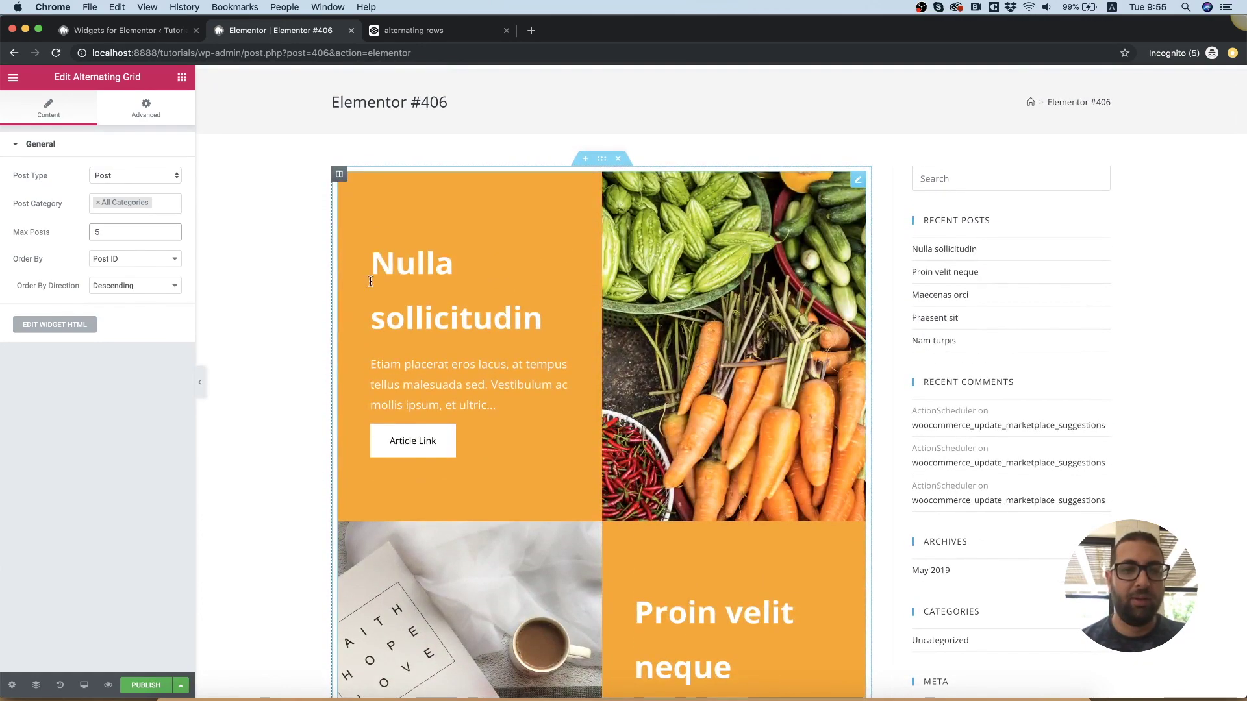
left_click(149, 685)
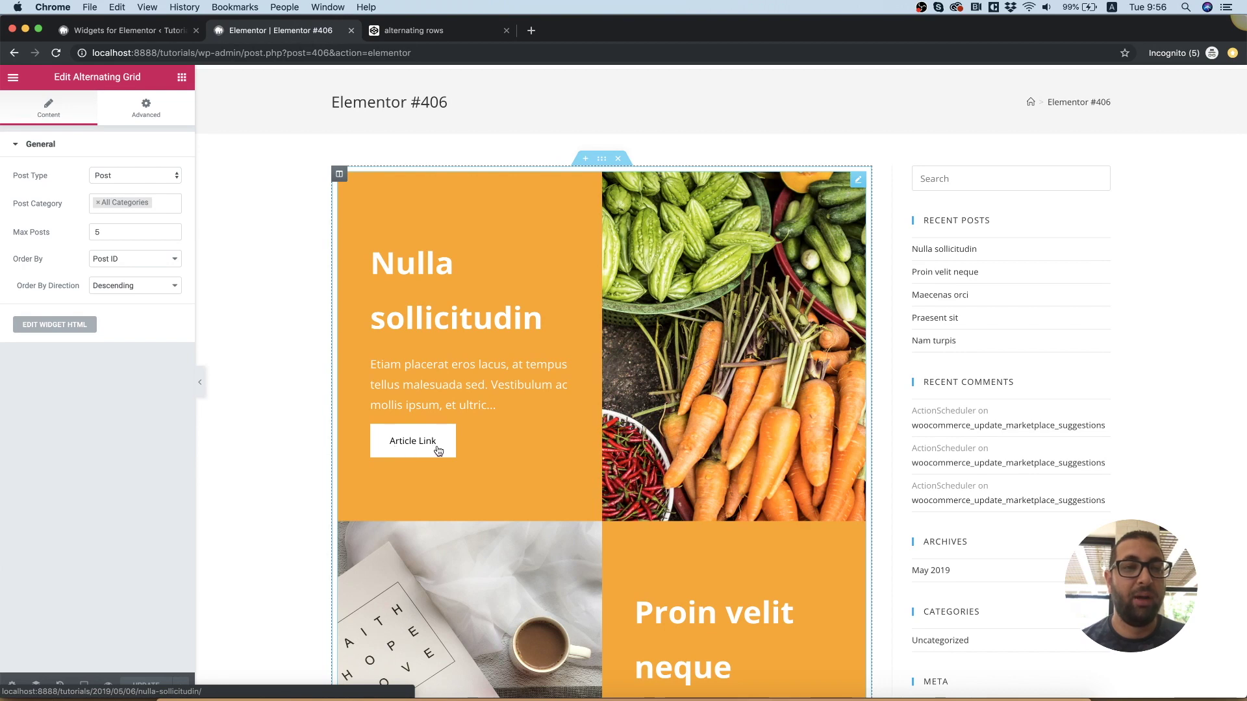
left_click(142, 32)
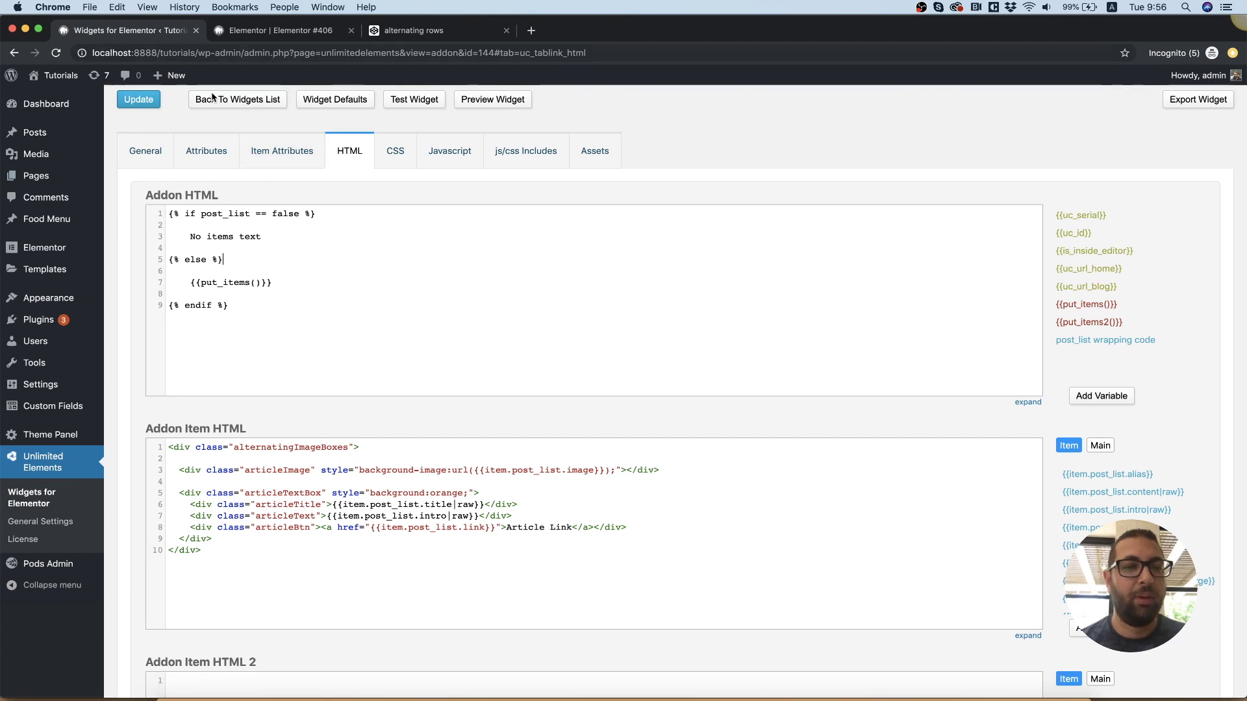
- Start a new attribute titled 'Link Text' with the name link_text
left_click(199, 152)
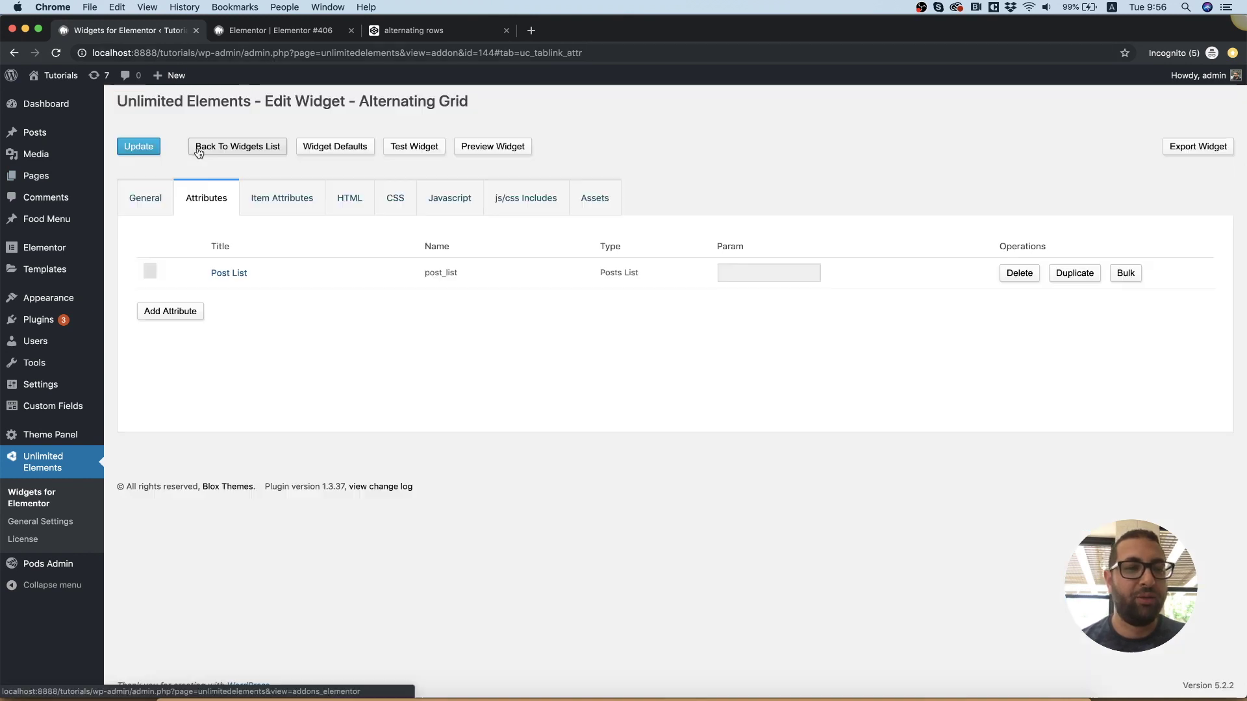
left_click(170, 311)
type("R")
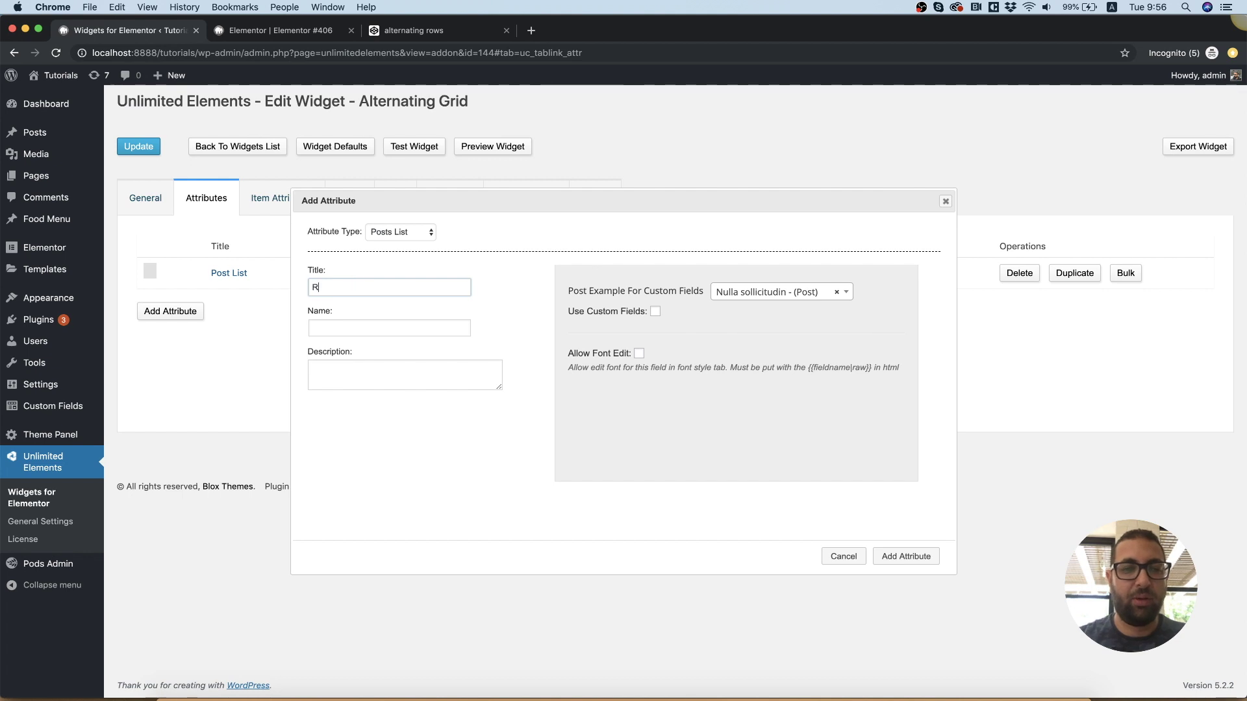
type("ead M")
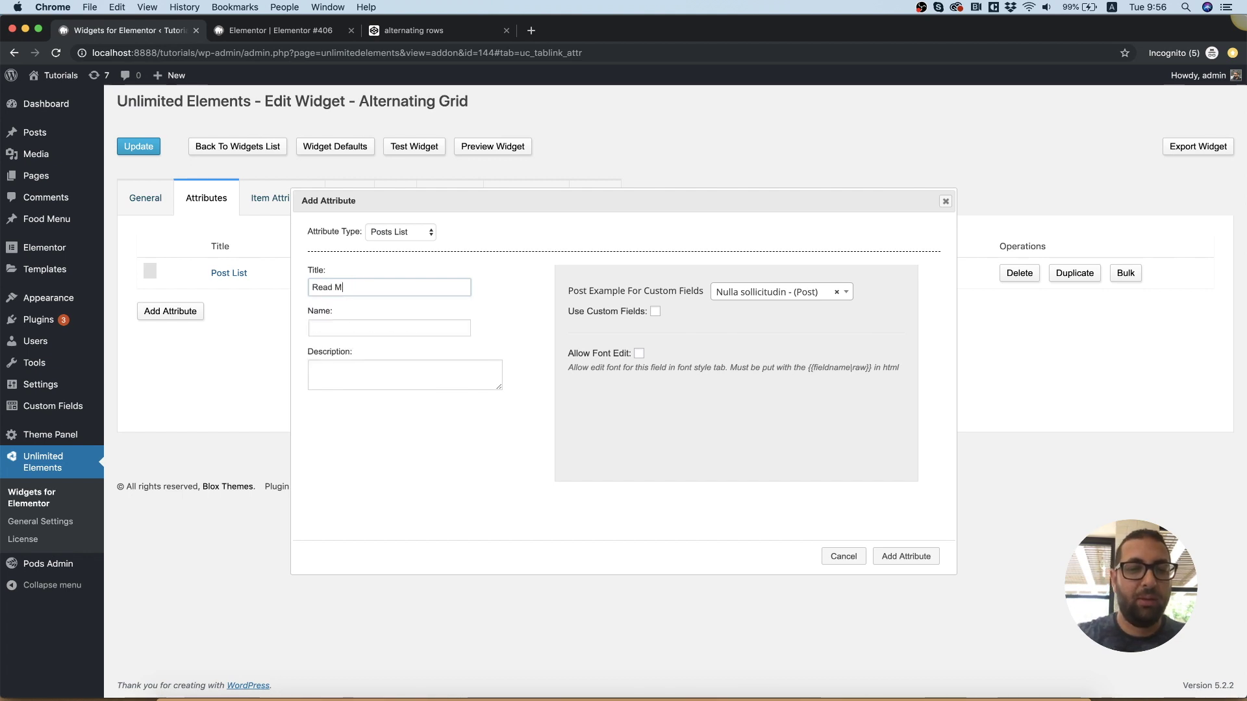
type("ore")
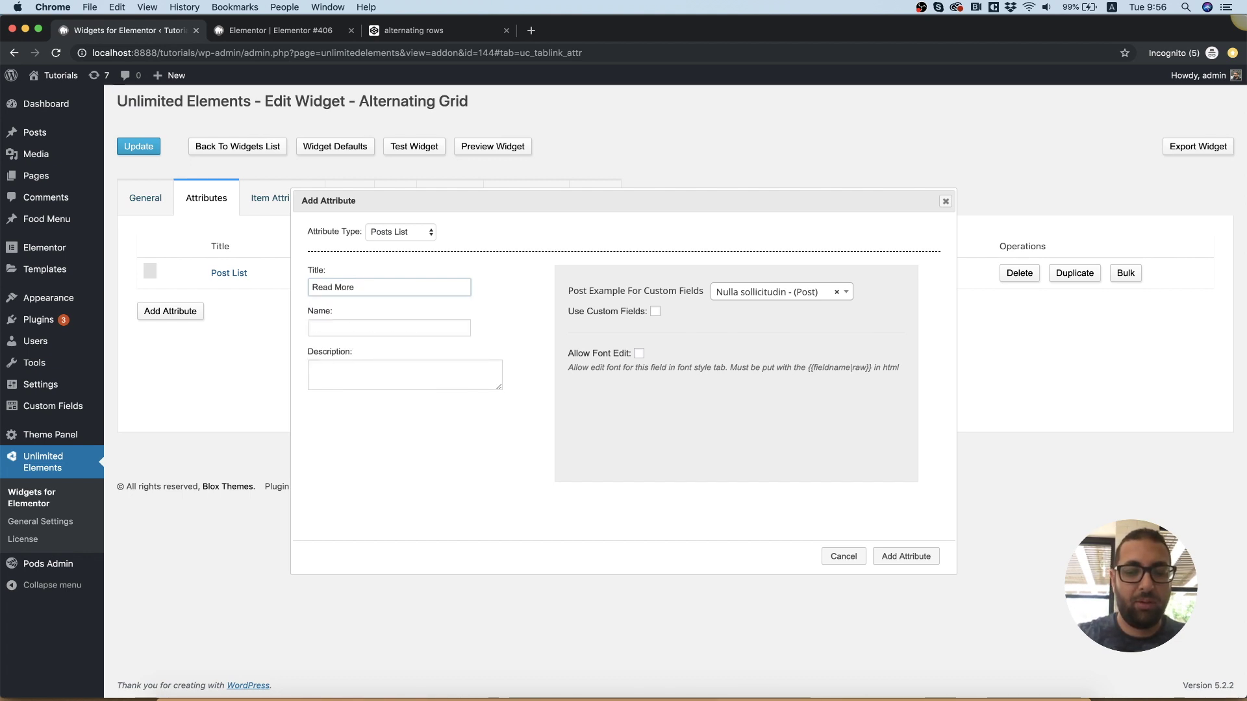
key("super+a")
type("Link")
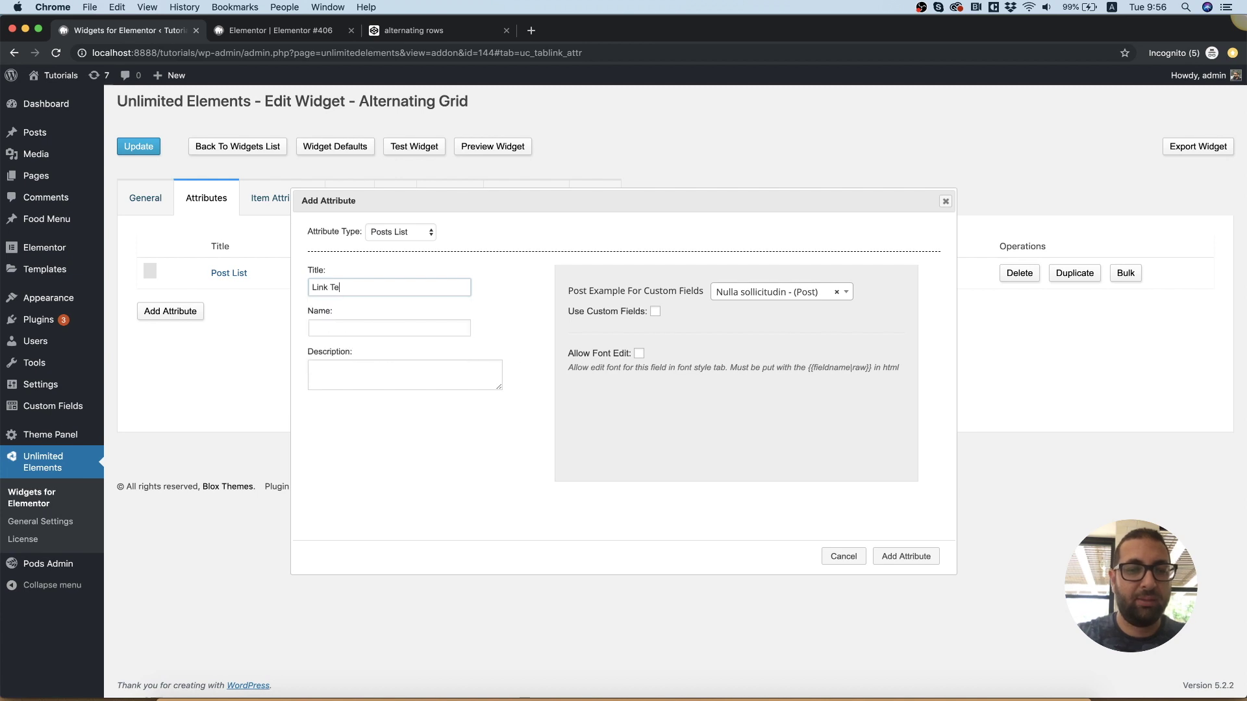
key("Tab")
type("l")
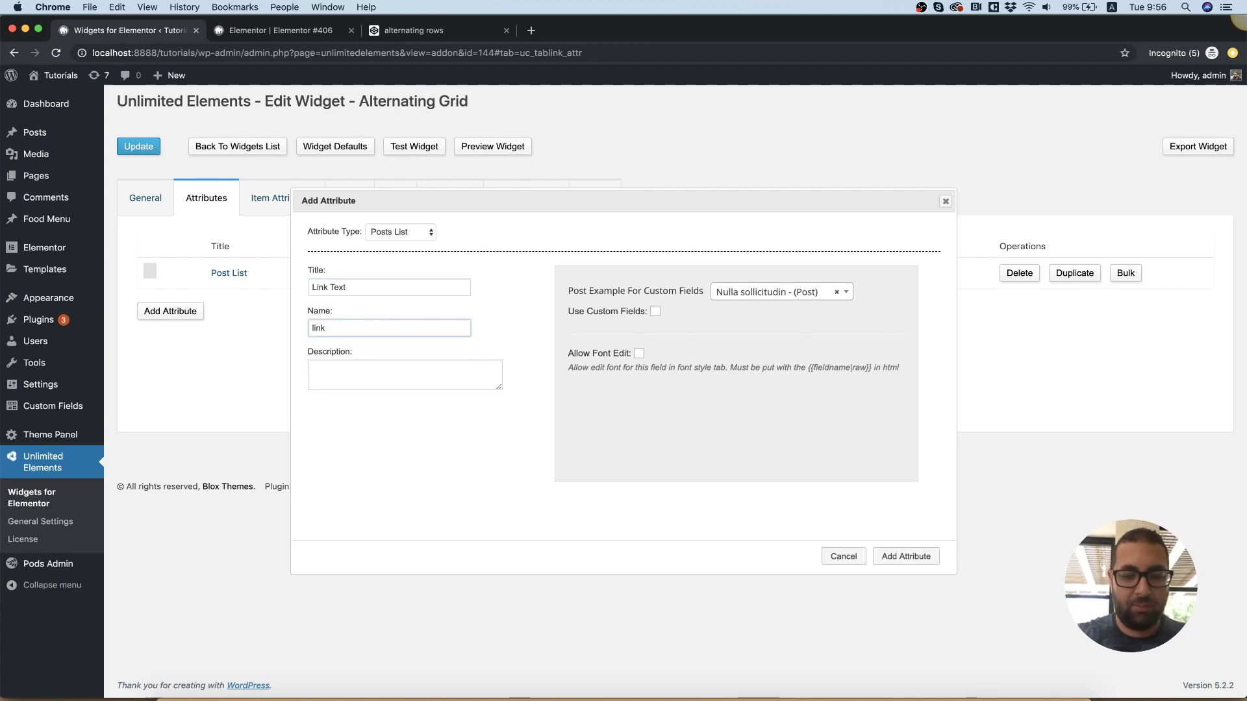
type("ink_text")
- Make it a Text Field defaulting to 'Read More' and add it
left_click(393, 232)
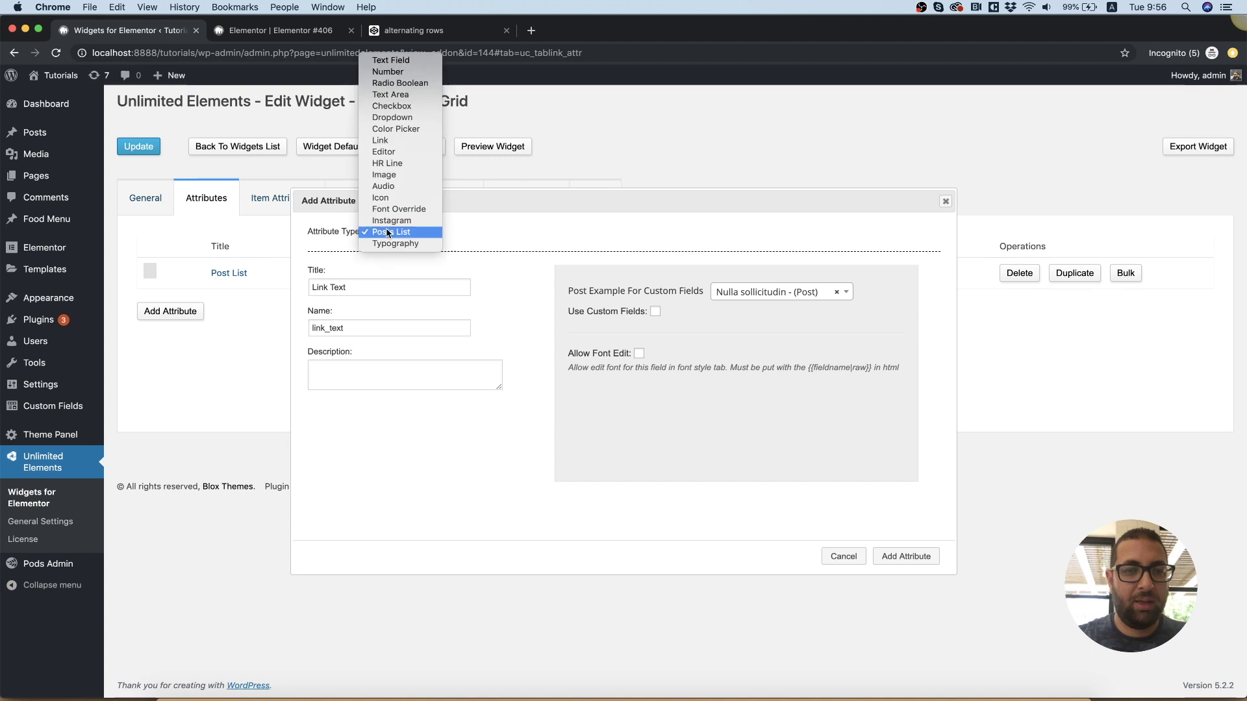
left_click(387, 60)
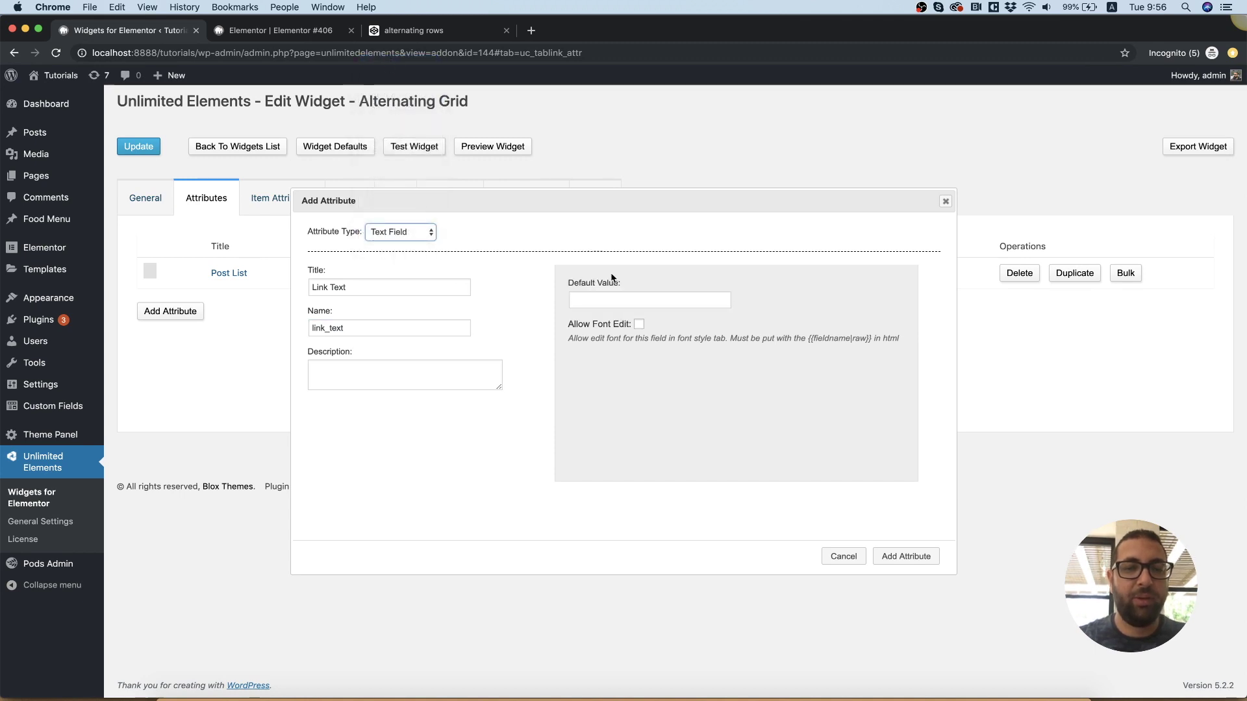
left_click(612, 298)
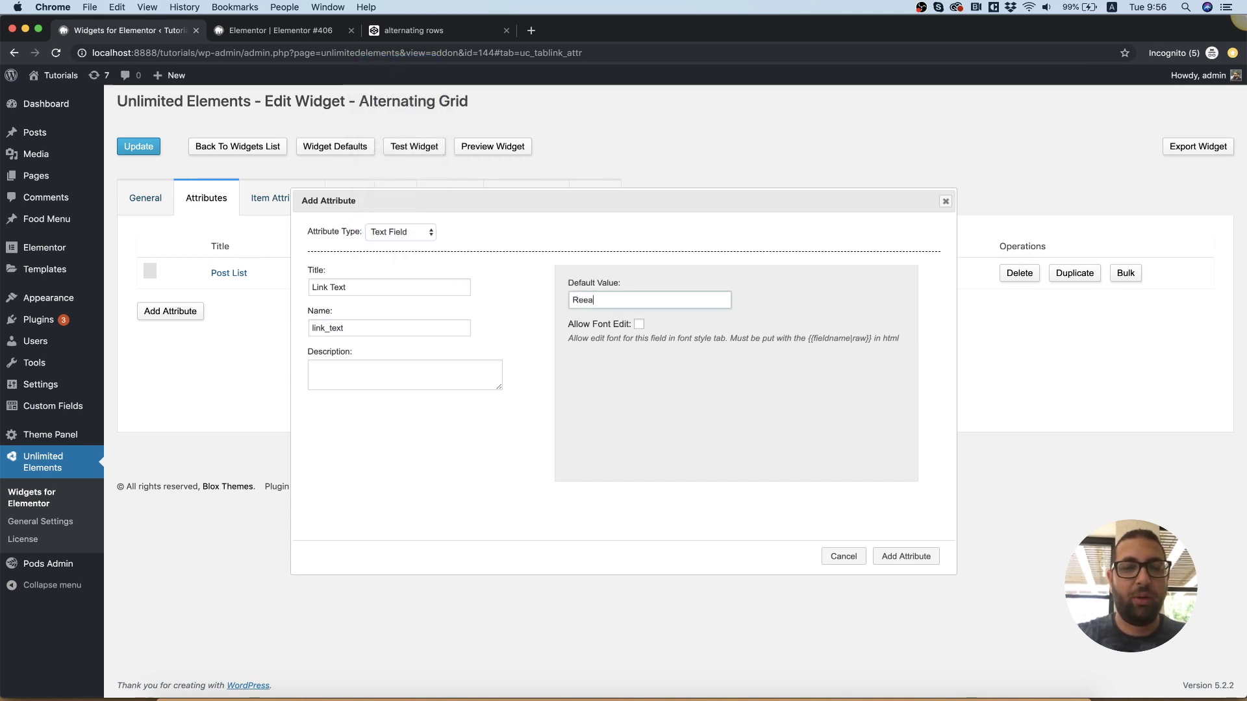
type("Ree")
key("BackSpace")
type("ad M")
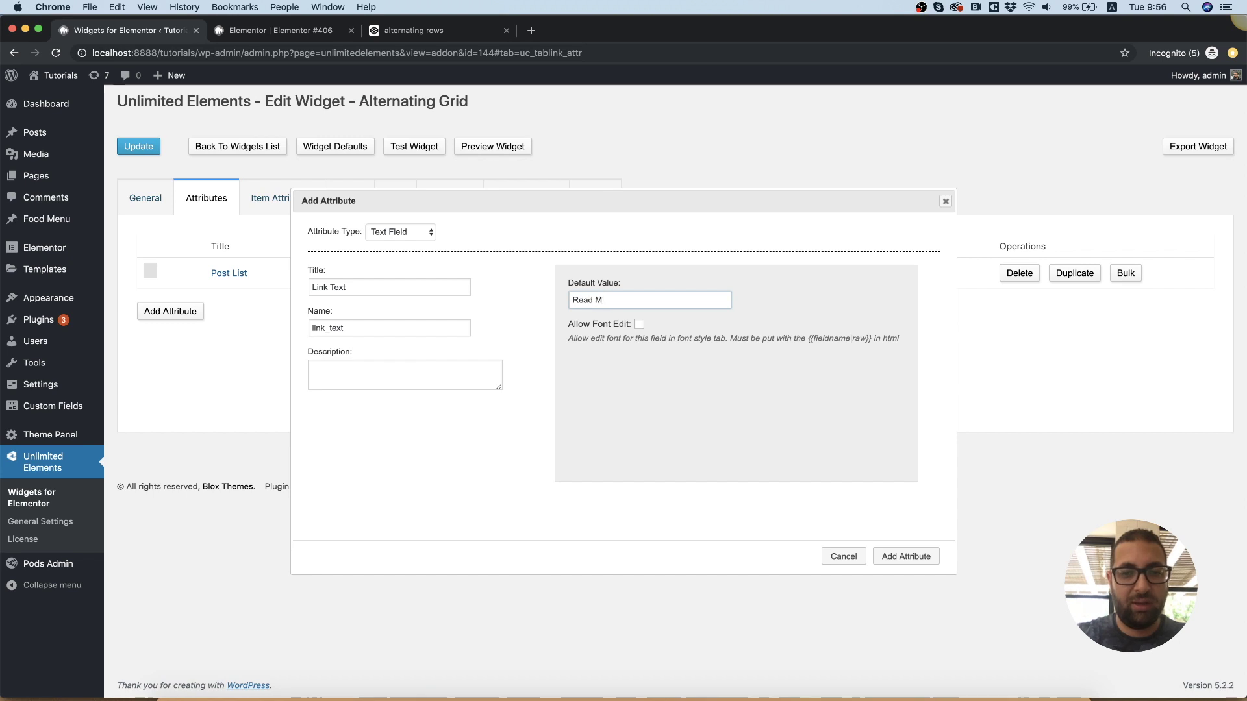
type("ore")
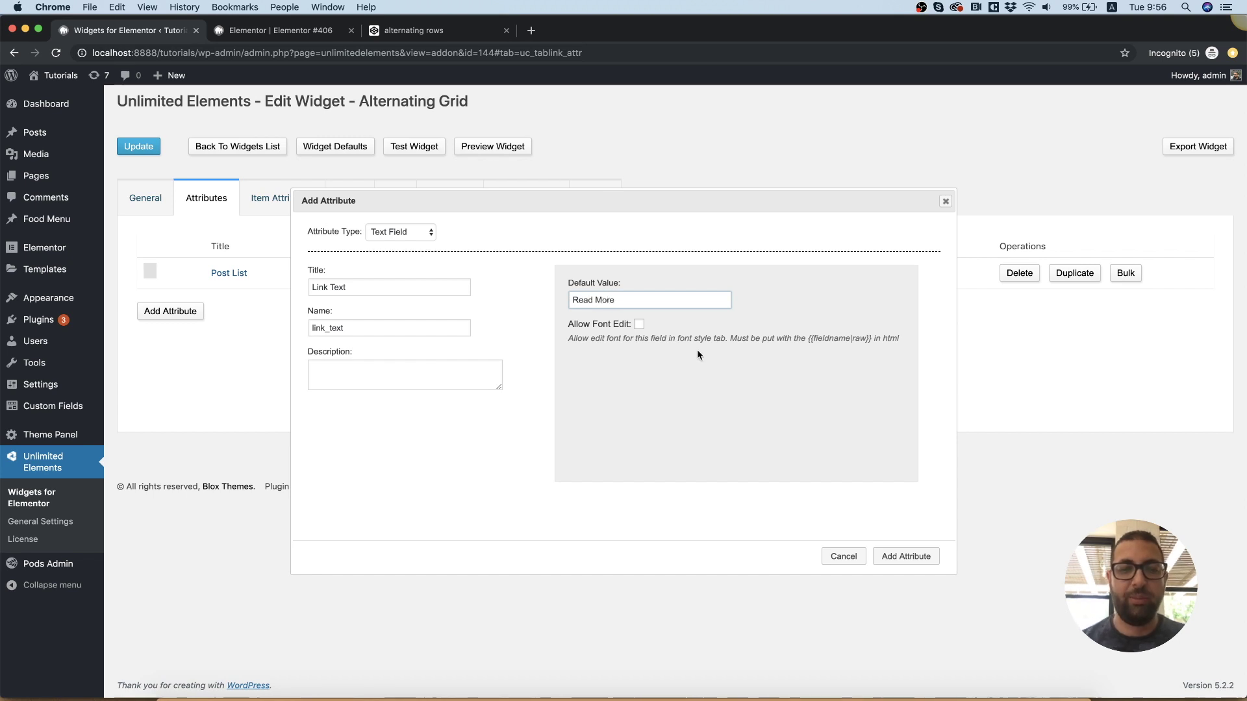
left_click(905, 556)
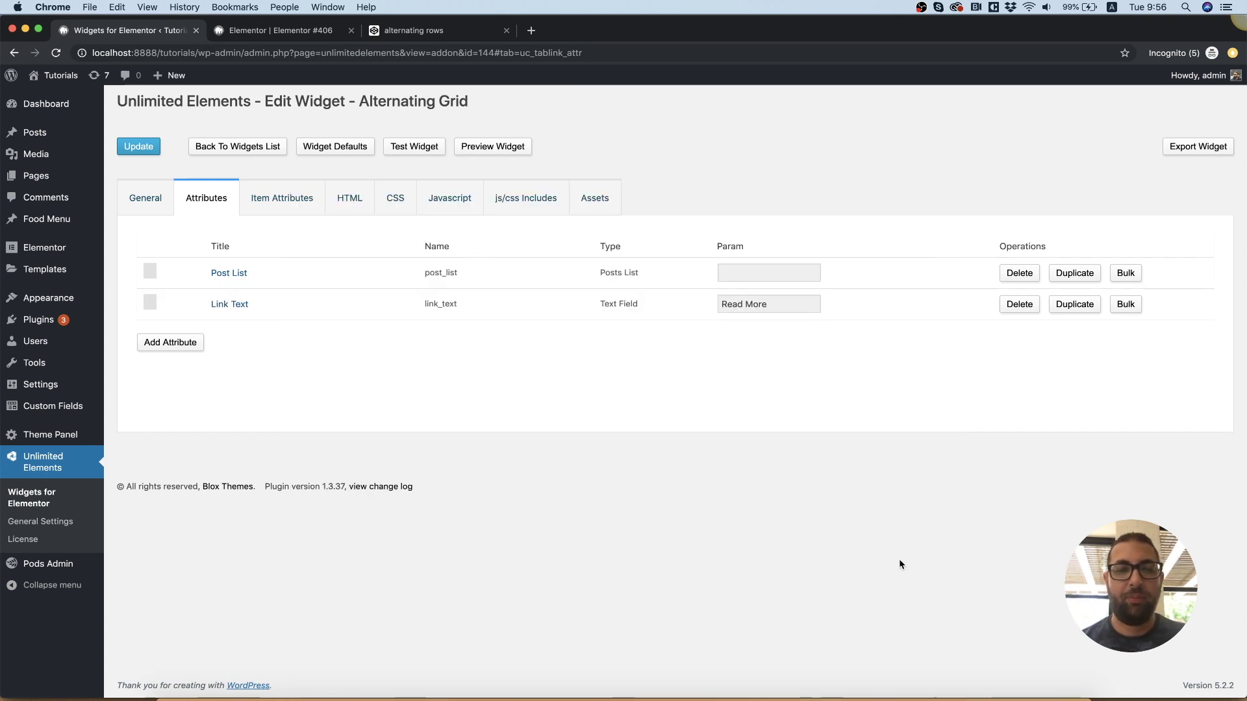
- Start a new widget attribute titled 'Color', named color, of type Color Picker
left_click(172, 343)
type("Color")
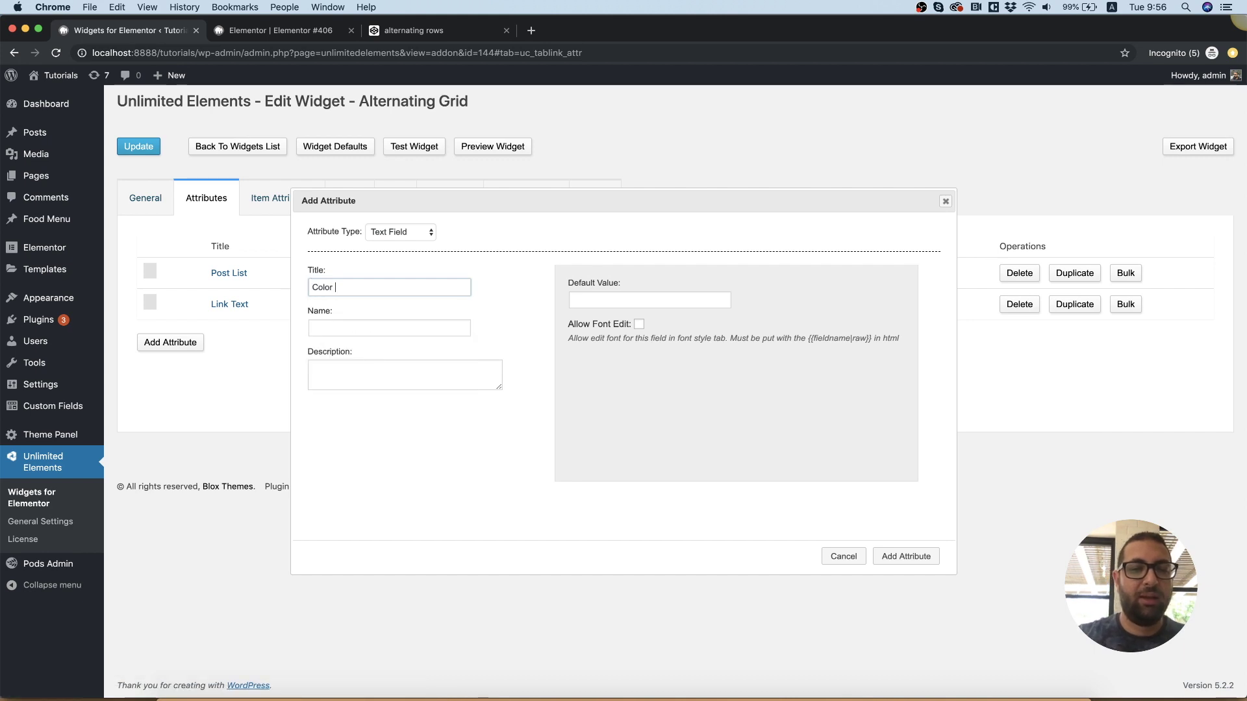
key("Tab")
type("color")
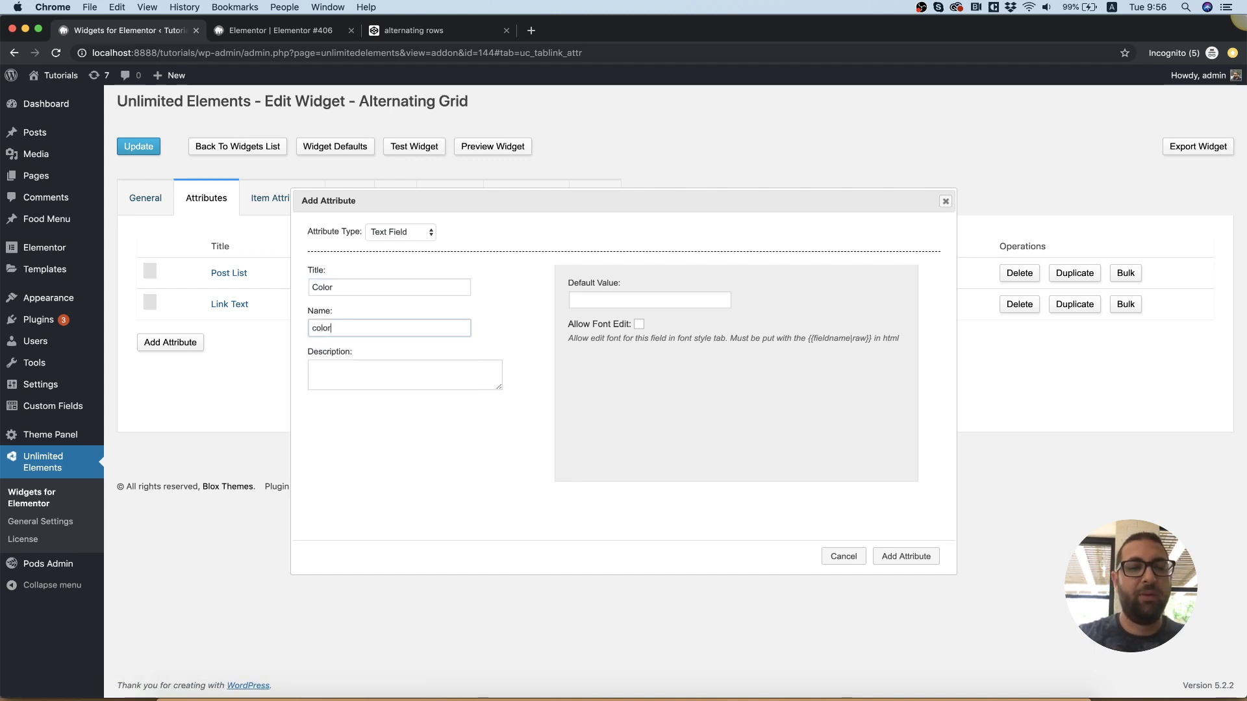
left_click(393, 232)
type("co")
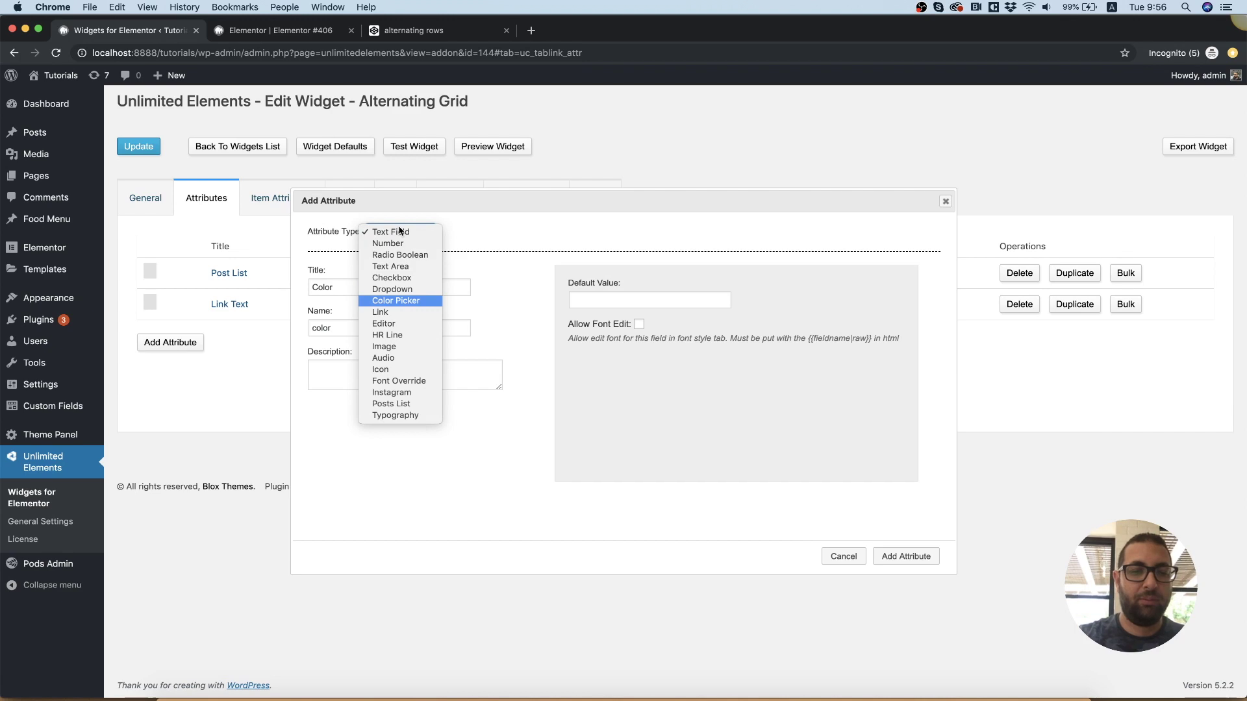
key("Return")
- Give the Color attribute a purple #8900f3 default, add it, and save the widget
left_click(651, 305)
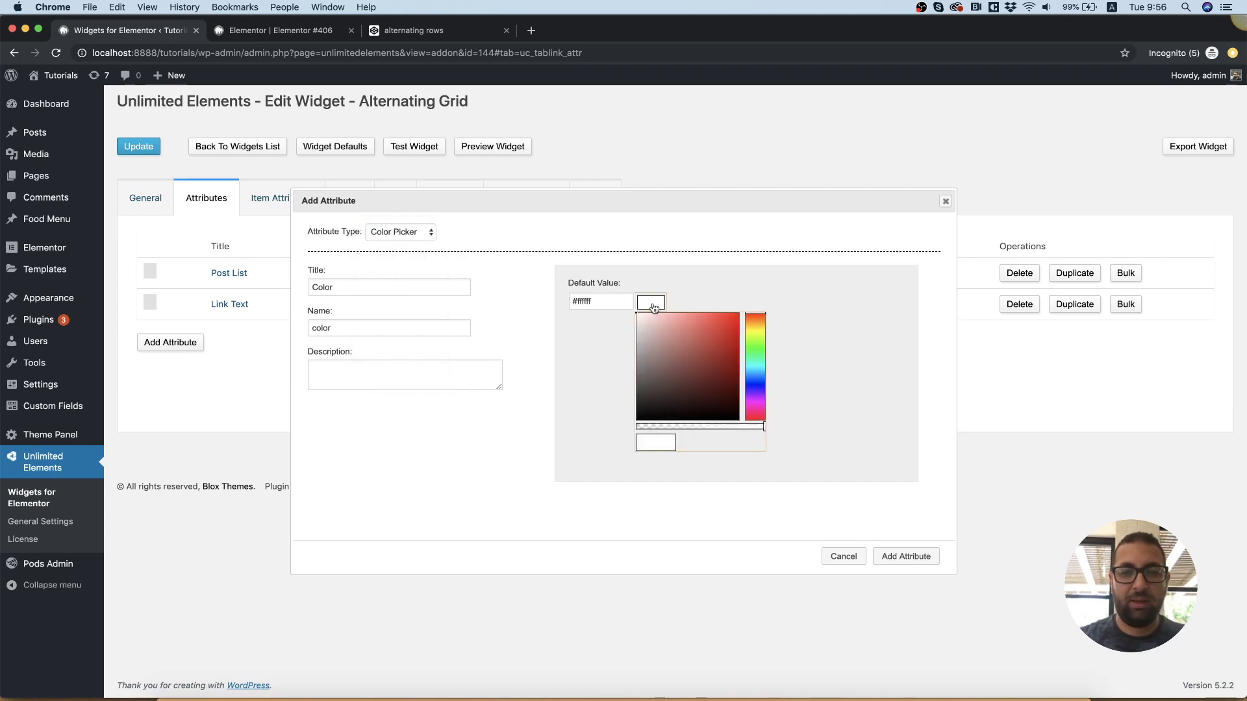
left_click(757, 397)
left_click_drag(719, 343, 746, 322)
left_click(866, 372)
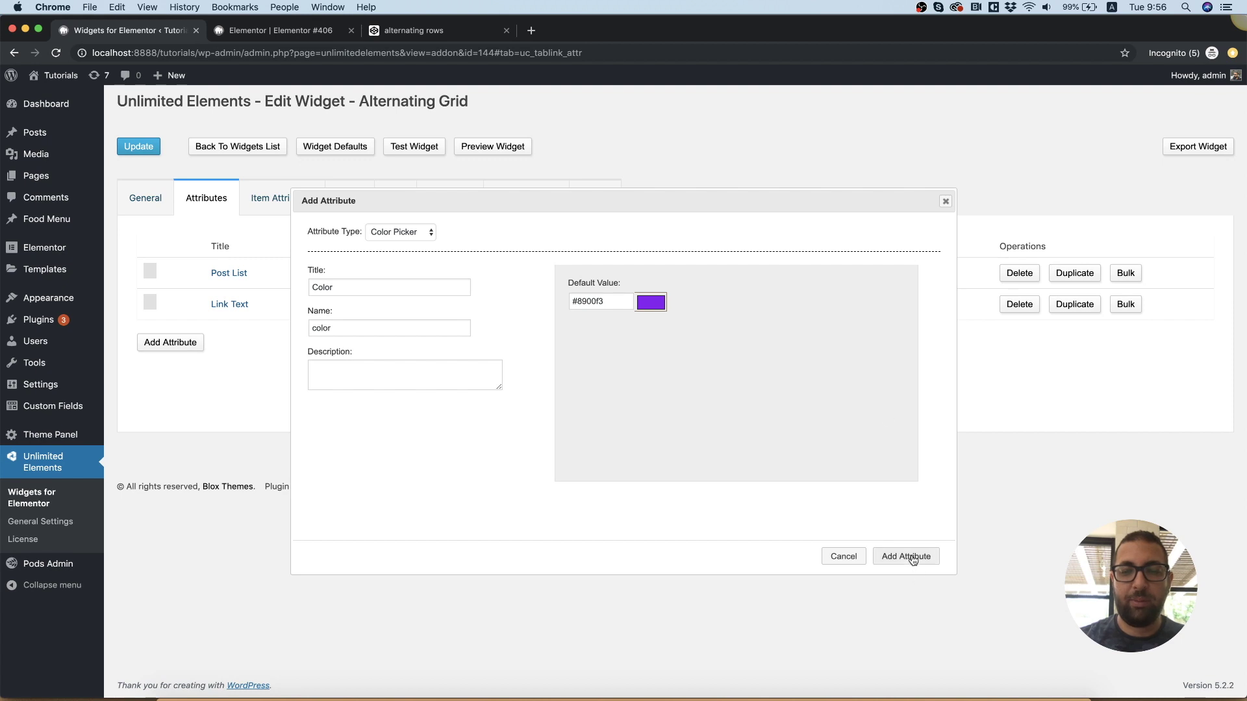
left_click(909, 557)
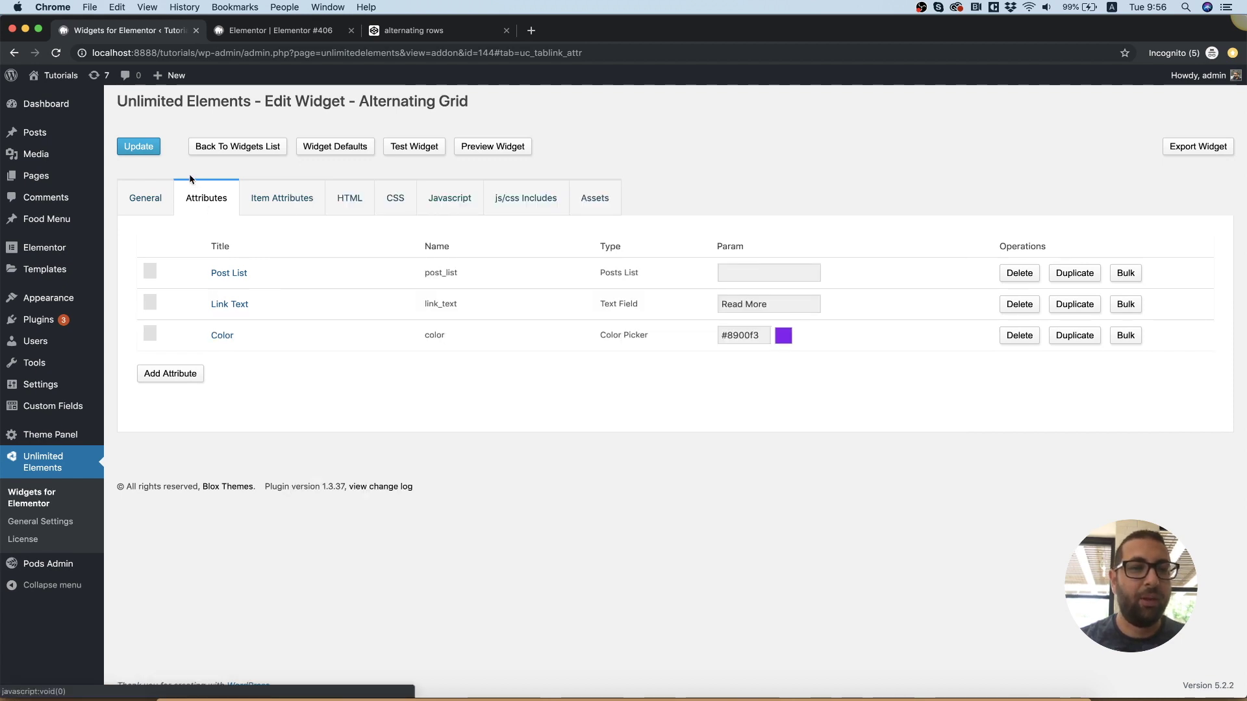
left_click(136, 145)
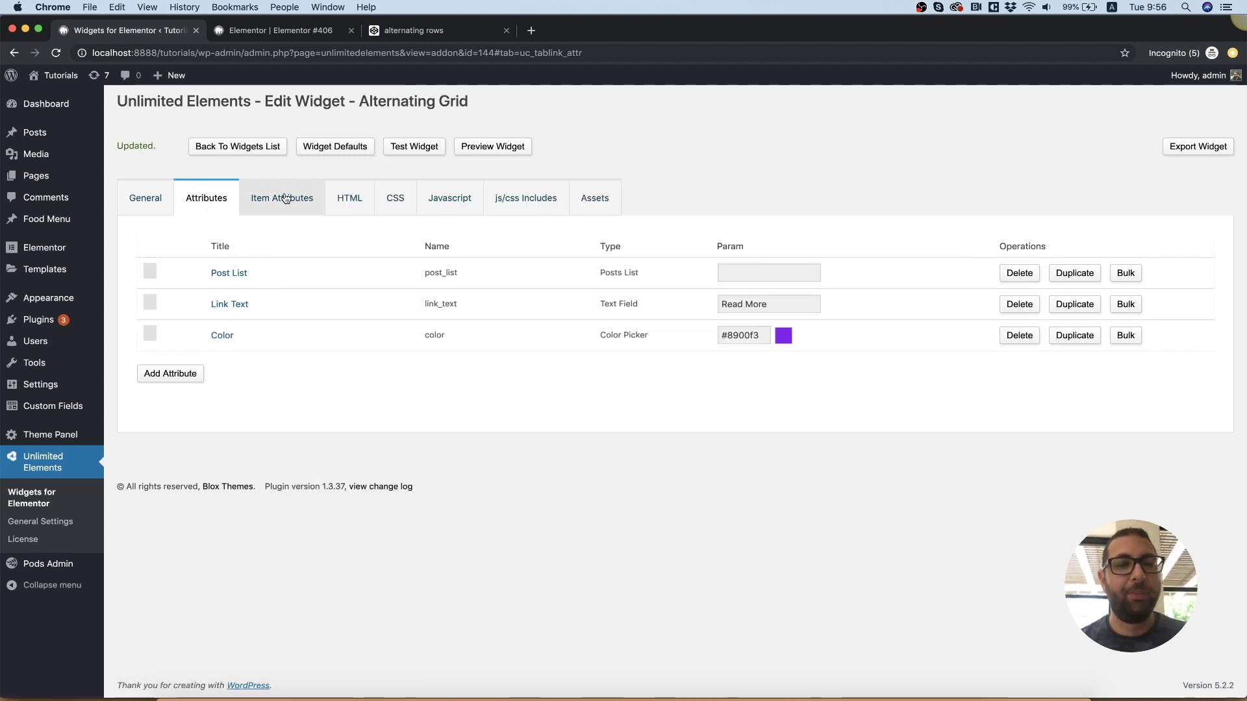
left_click(345, 207)
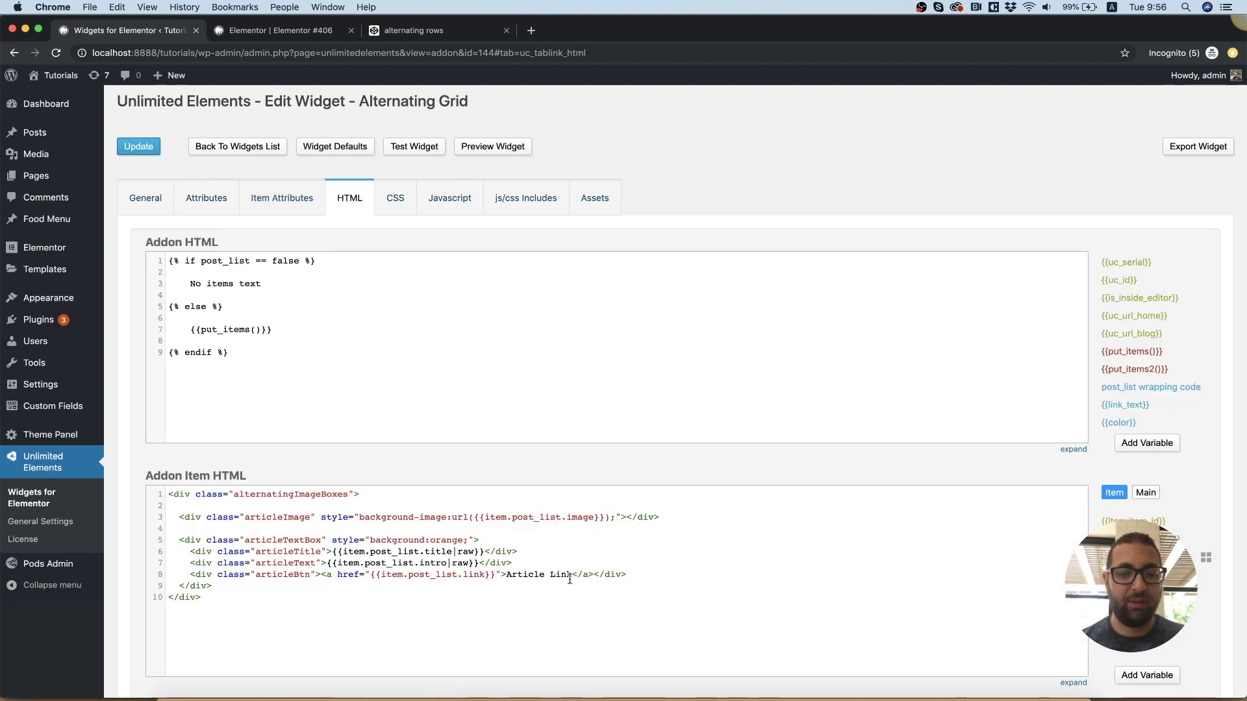
- Replace the 'Article Link' button label on line 8 with the {{link_text}} variable
scroll(570, 578, "down", 1)
scroll(570, 575, "down", 1)
left_click(572, 527)
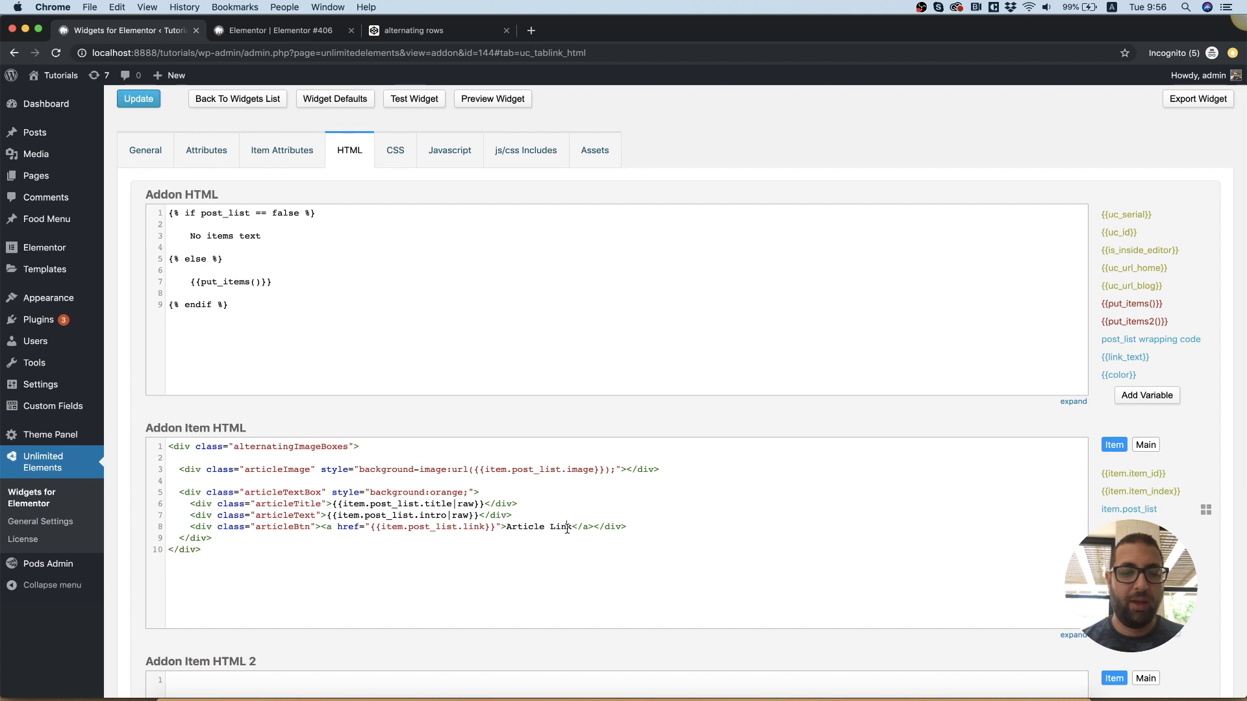
key("shift+Left")
key("shift+Left")
key("shift+Left")
key("shift+Left")
key("shift+Left")
key("shift+Left")
key("shift+Left")
key("shift+Left")
key("shift+Left")
key("shift+Left")
key("shift+Left")
key("shift+Left")
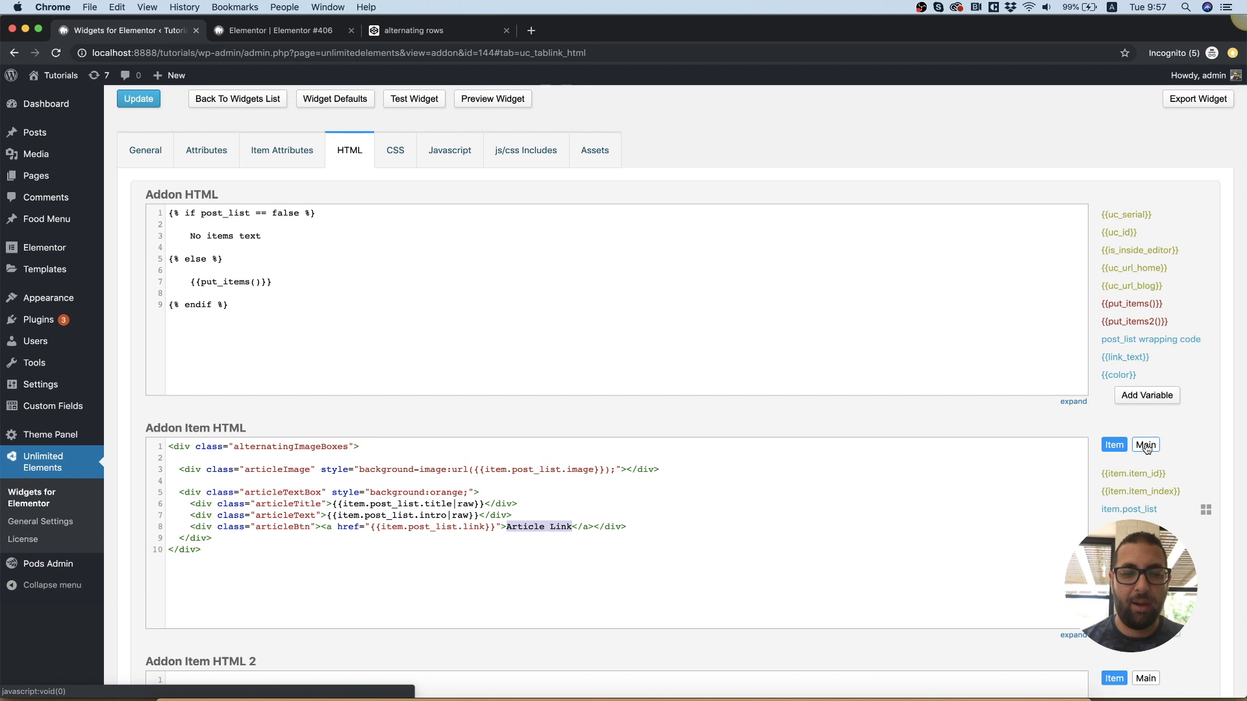
left_click(1146, 447)
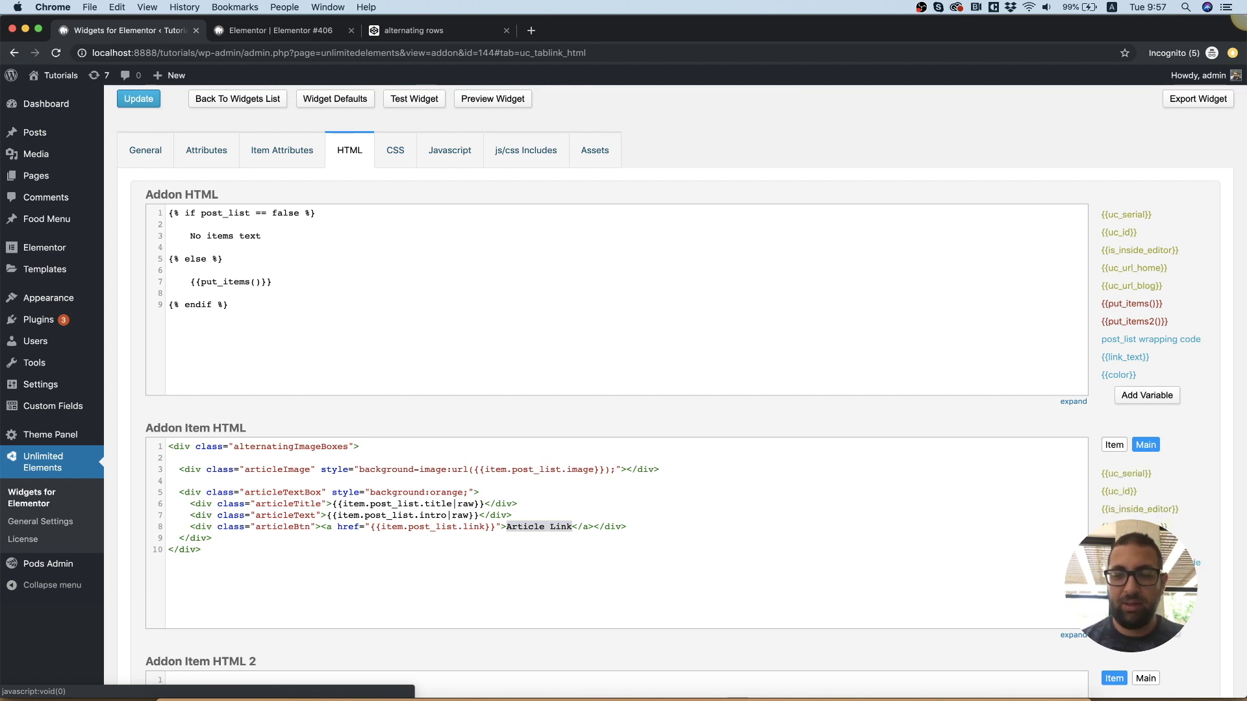
left_click(1124, 616)
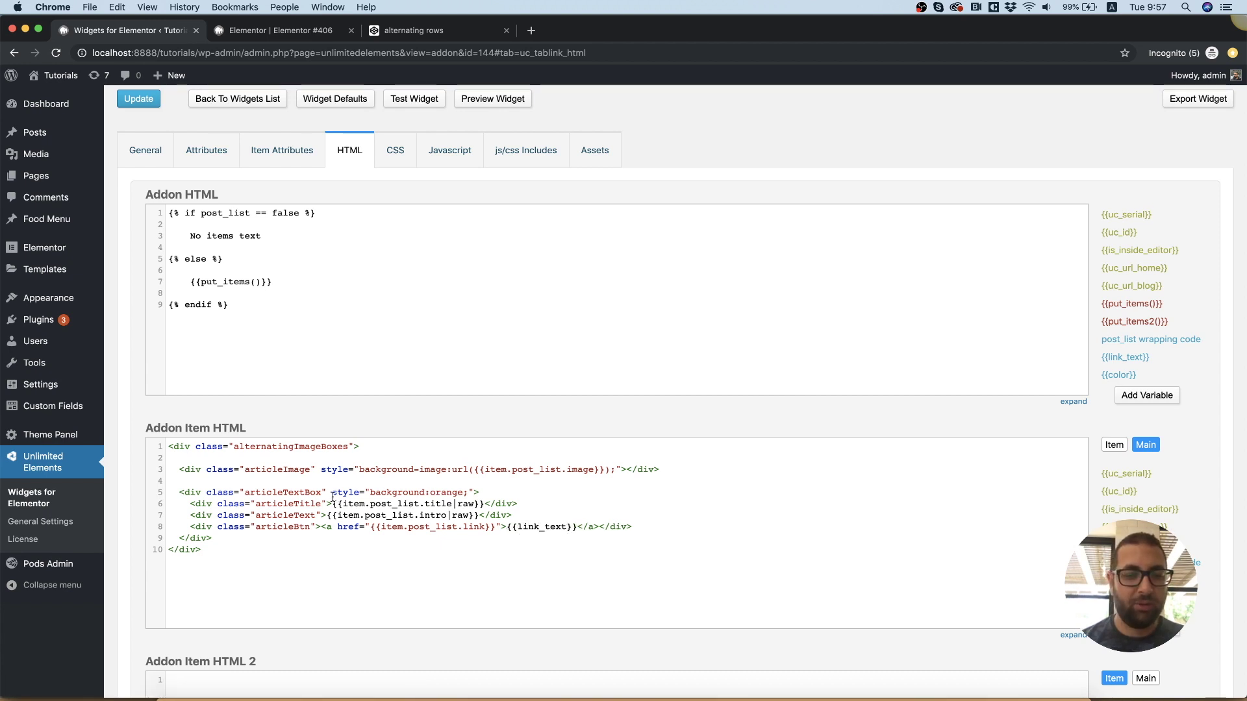
- Replace the hard-coded orange text-box background with {{color}} and save the template
left_click(458, 493)
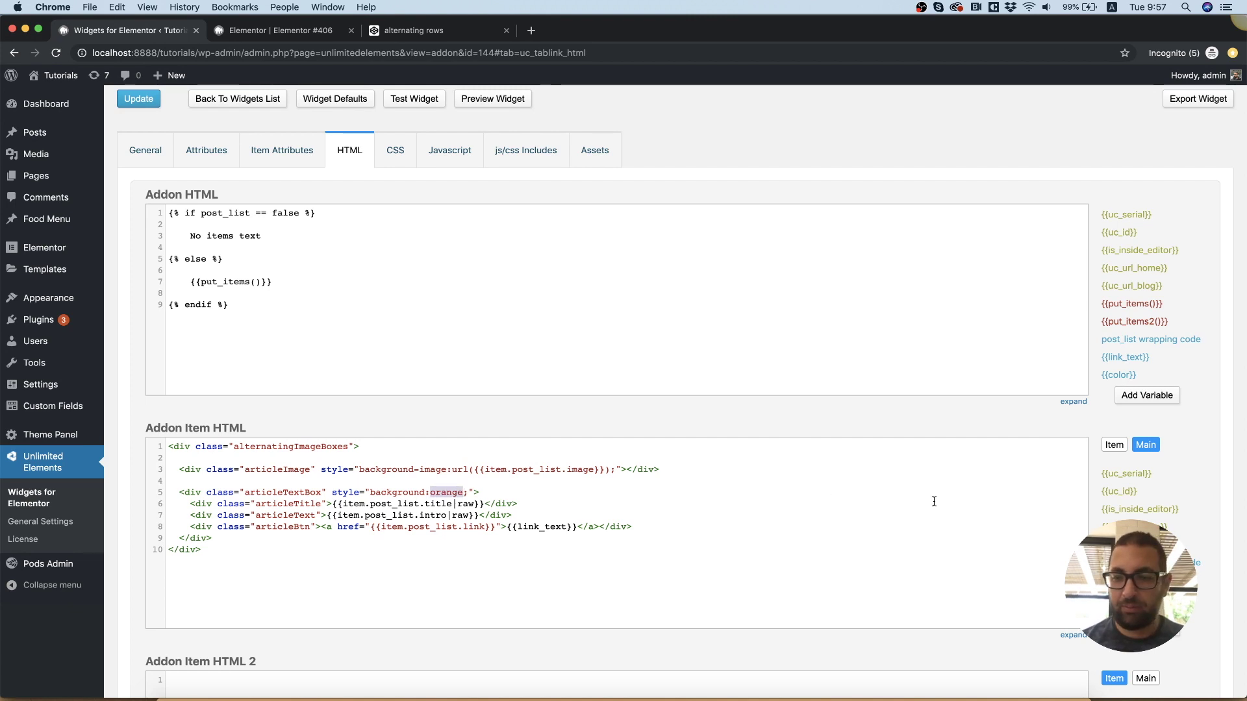
left_click(1118, 375)
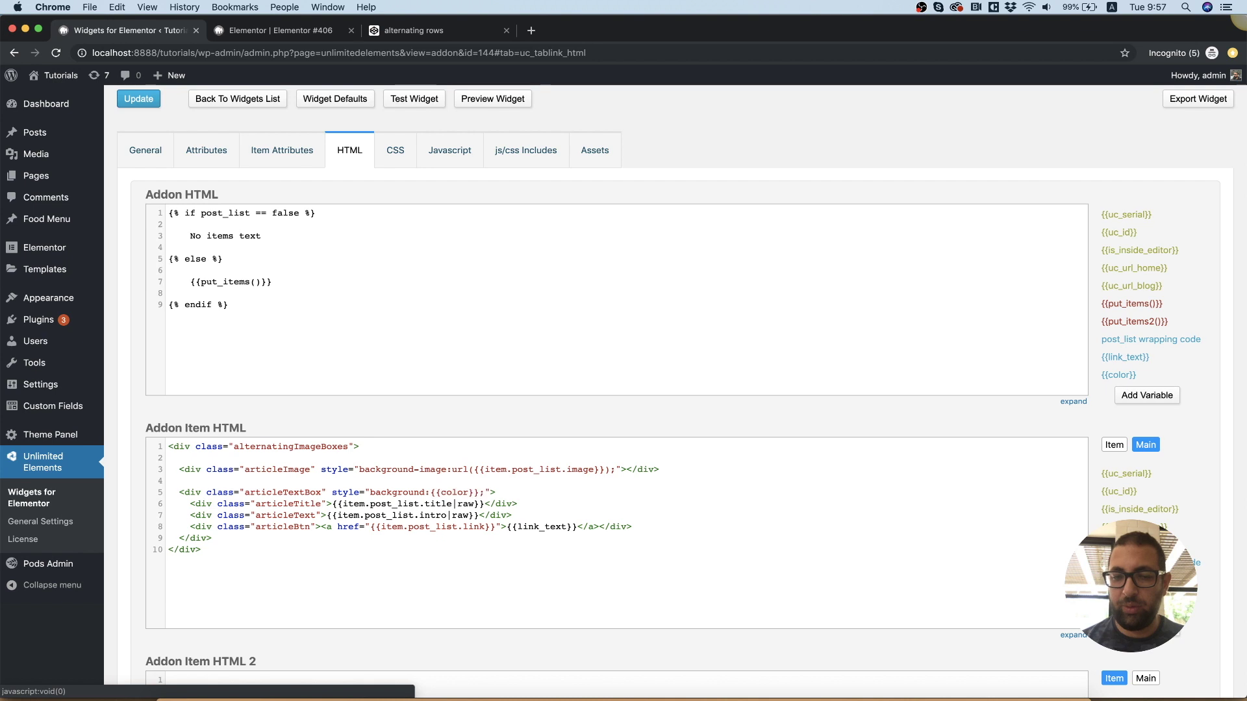
left_click(421, 492)
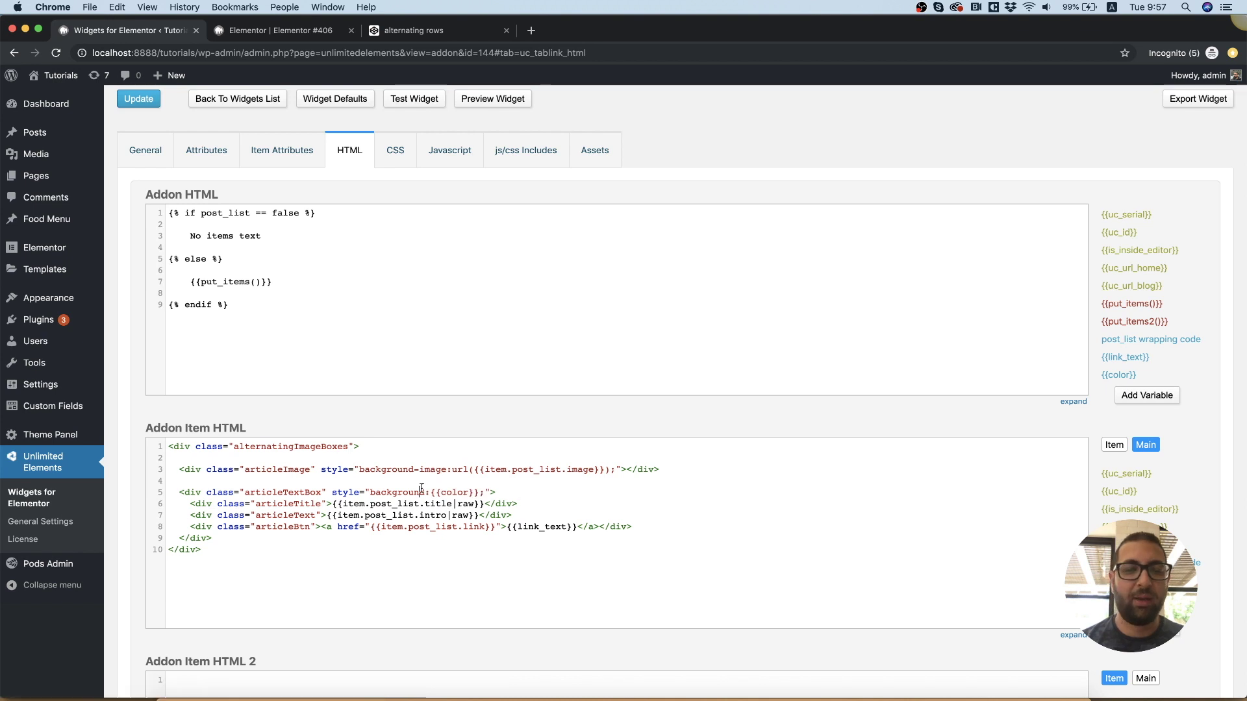
left_click(140, 100)
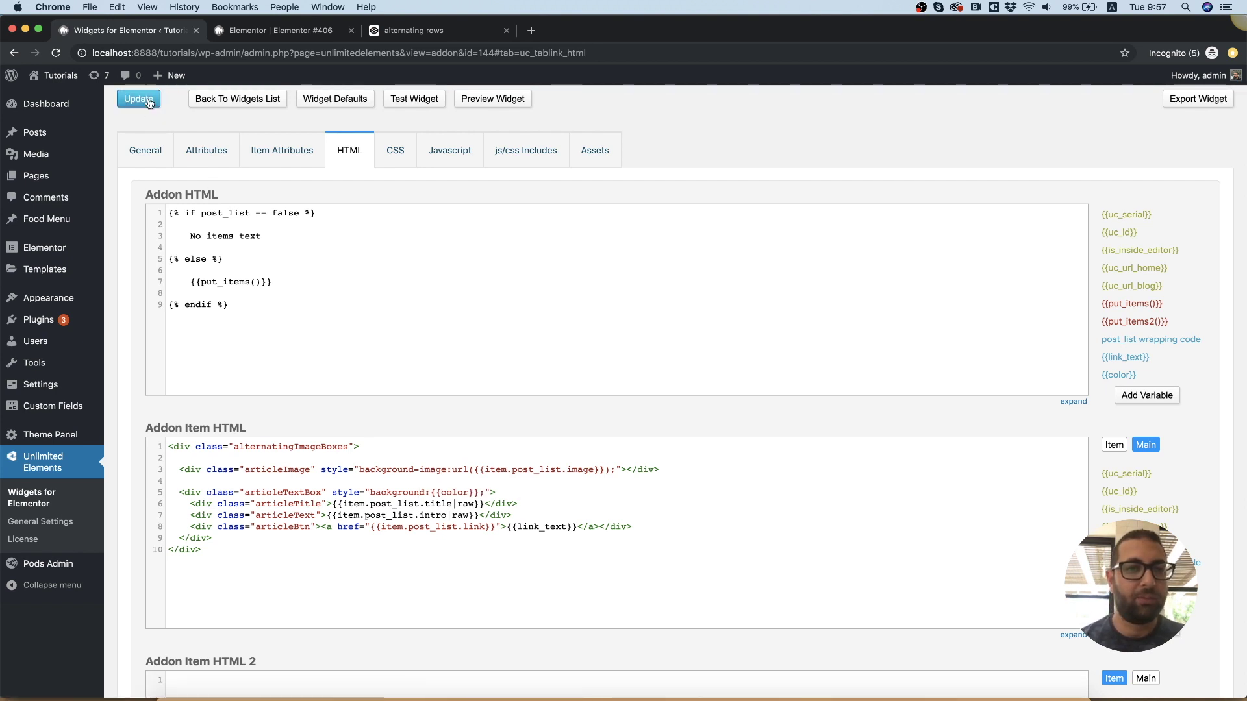
- Reload the Elementor editor and change the Alternating Grid's link text to 'Learn More'
left_click(271, 37)
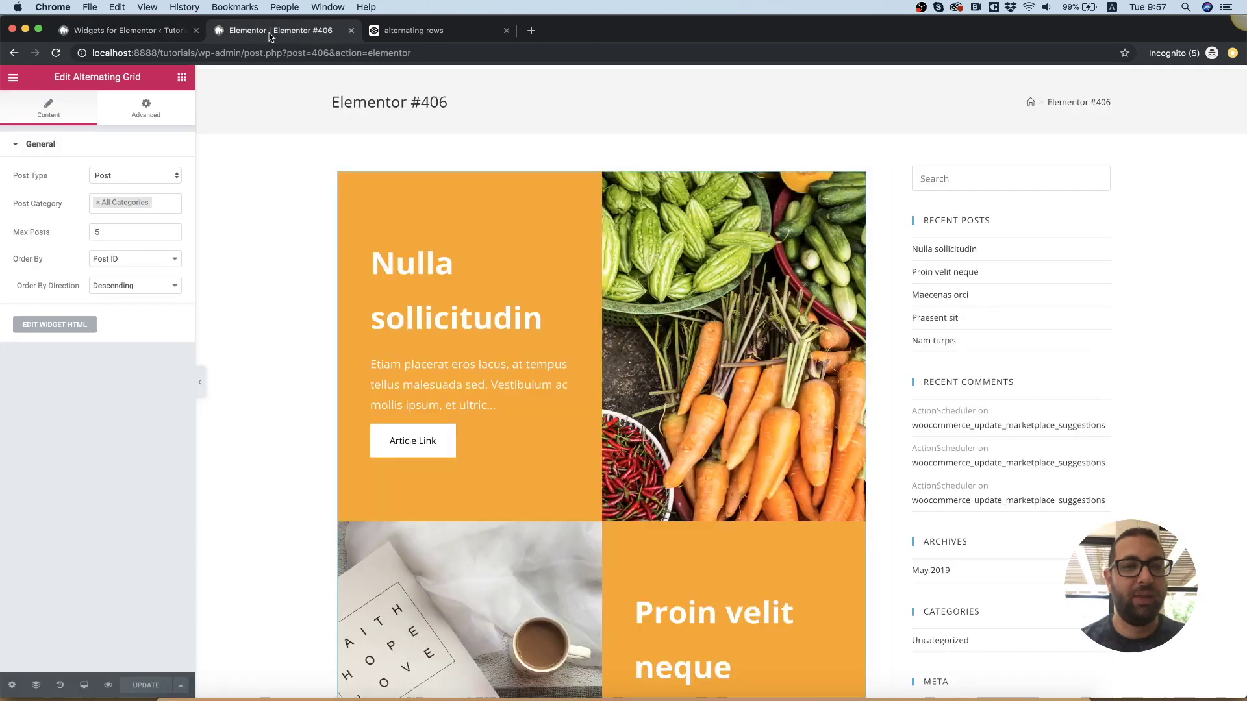
left_click(56, 53)
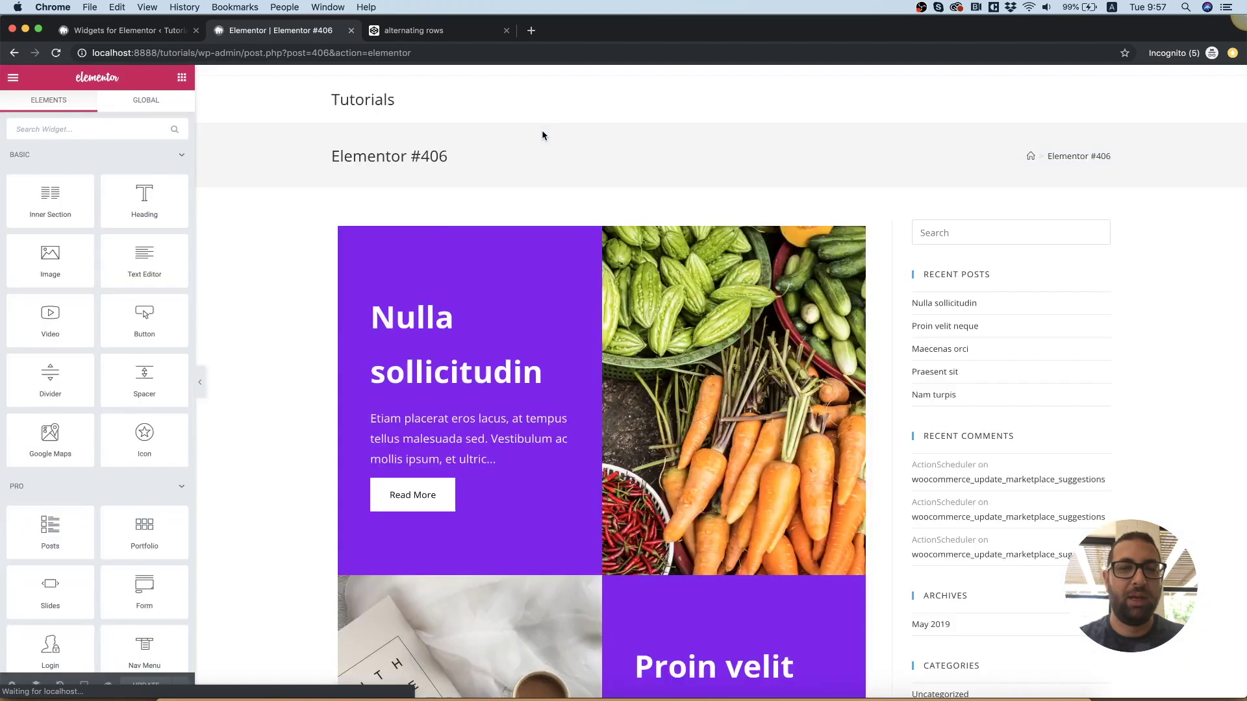
left_click(639, 369)
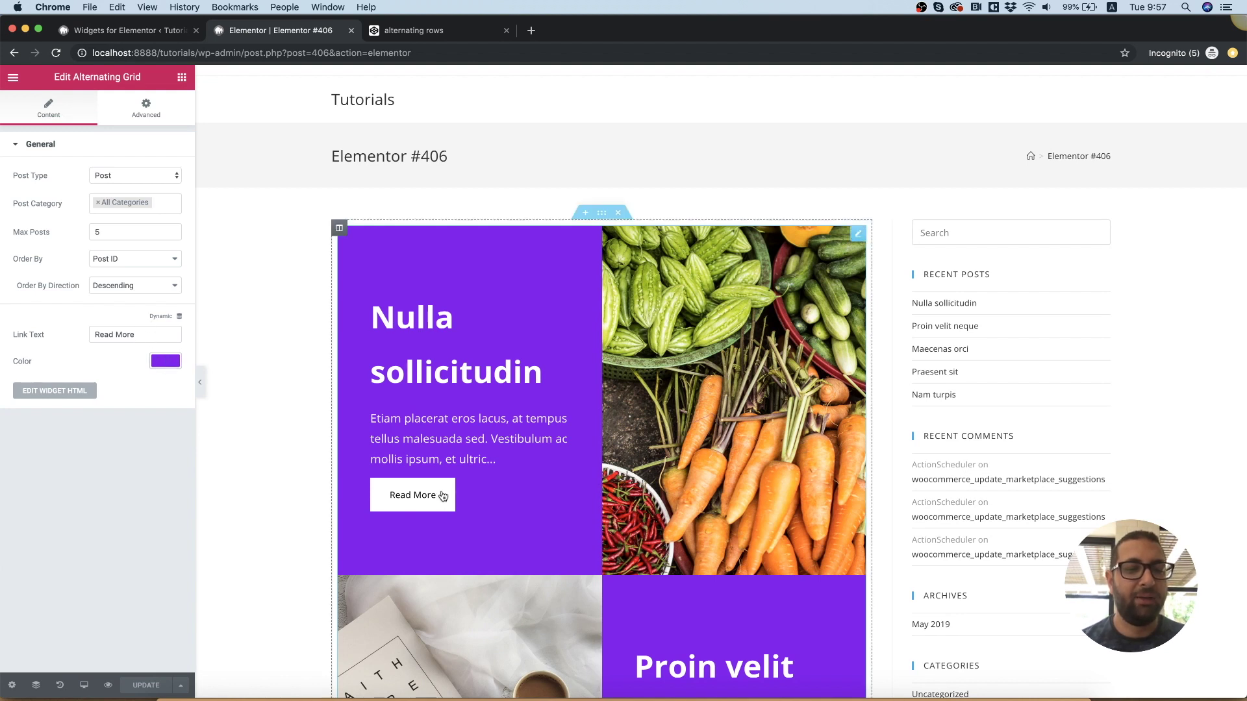
triple_click(119, 334)
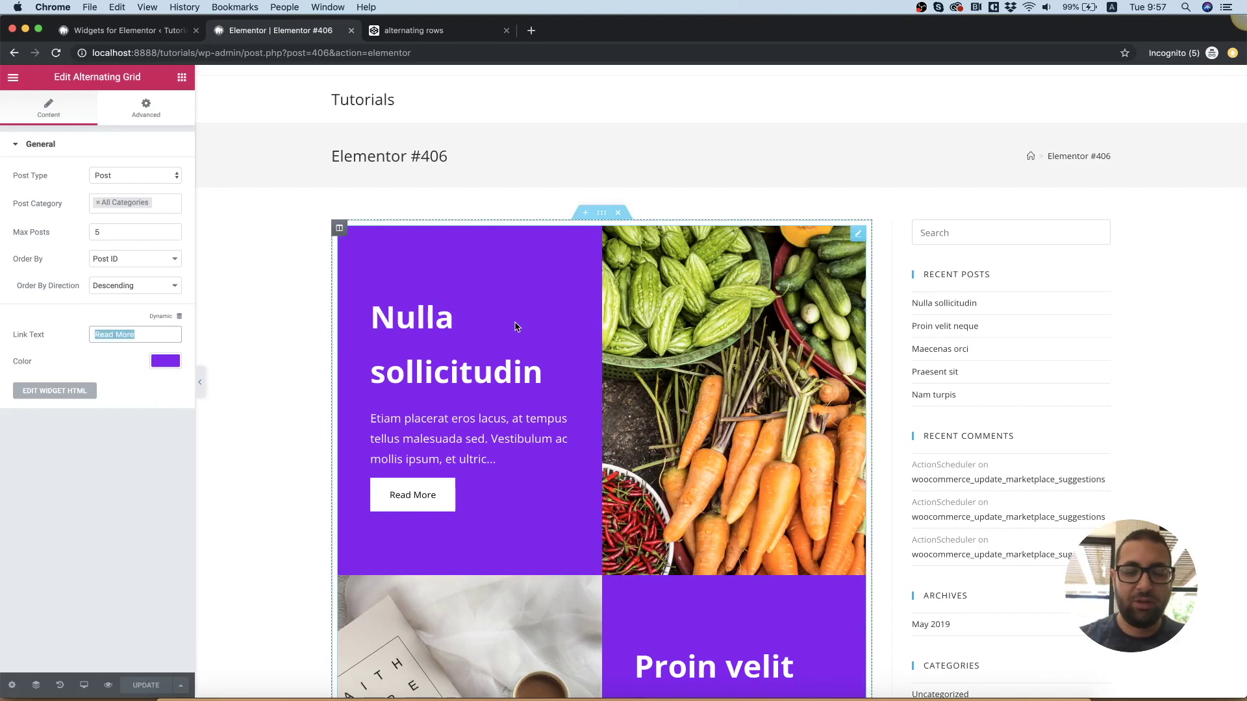
type("Learn Mor")
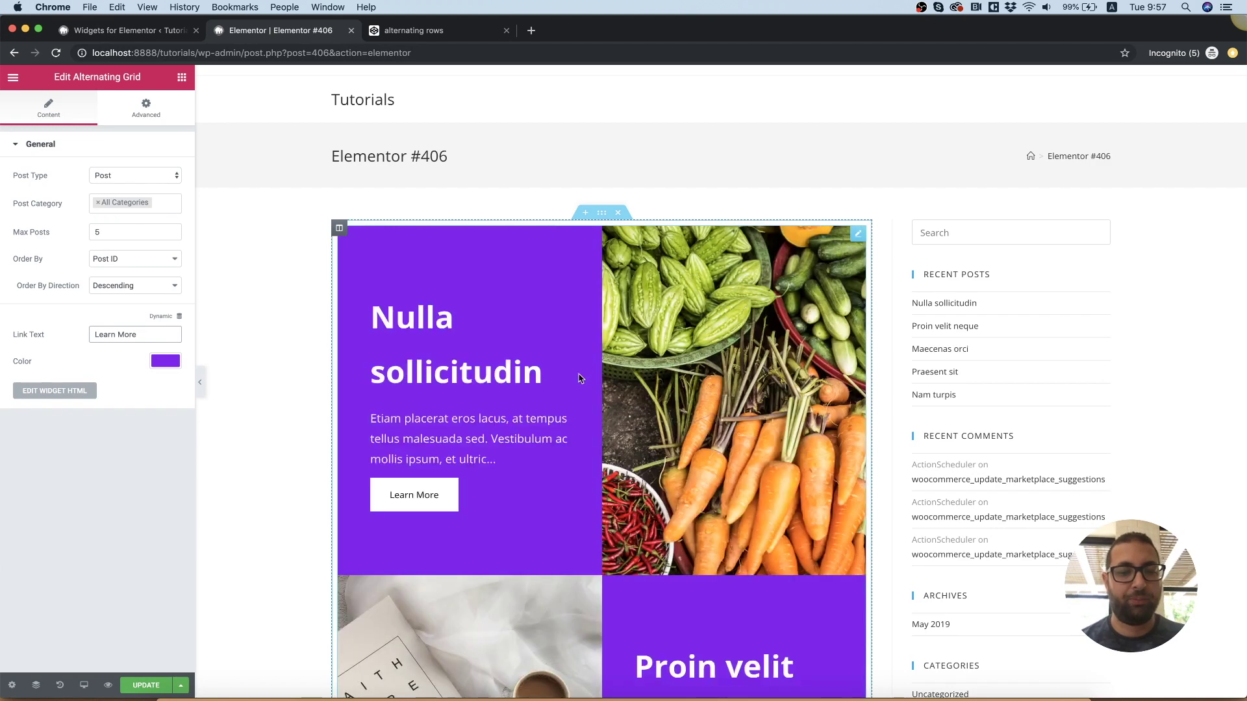
- Set the grid's text-box colour to red and check the rows in the preview
left_click(166, 361)
left_click_drag(132, 401, 139, 381)
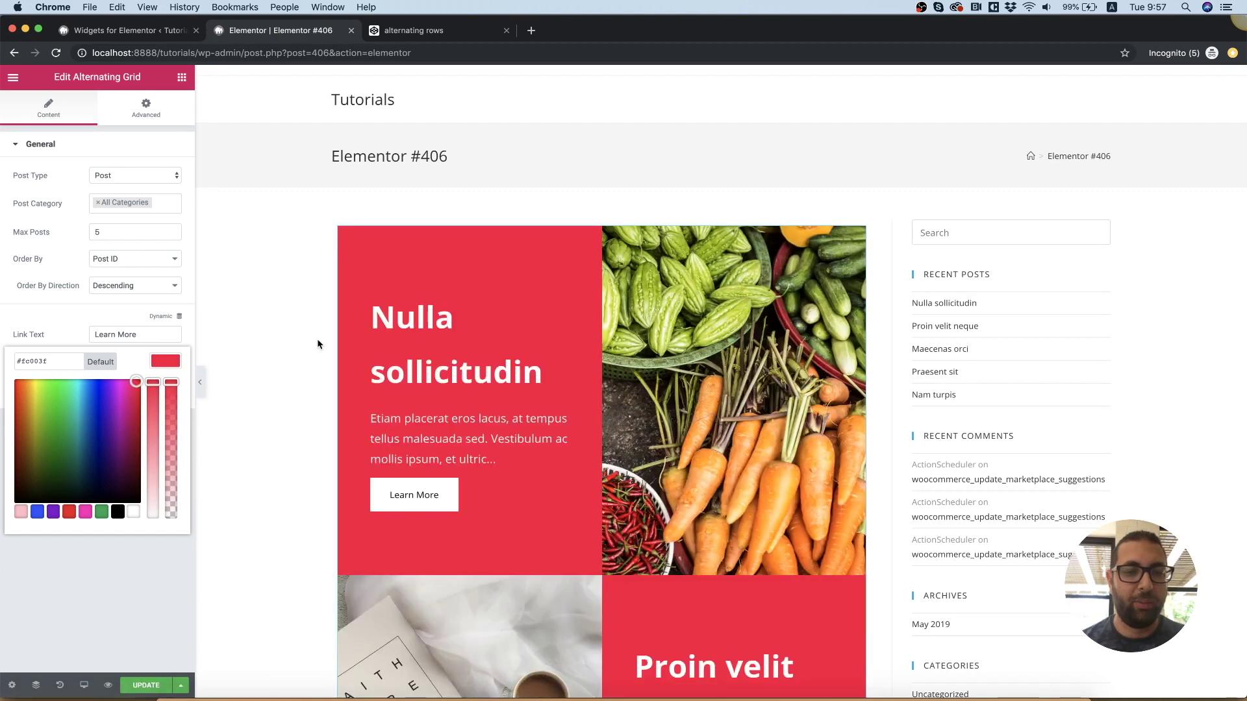
left_click(317, 338)
scroll(631, 344, "down", 15)
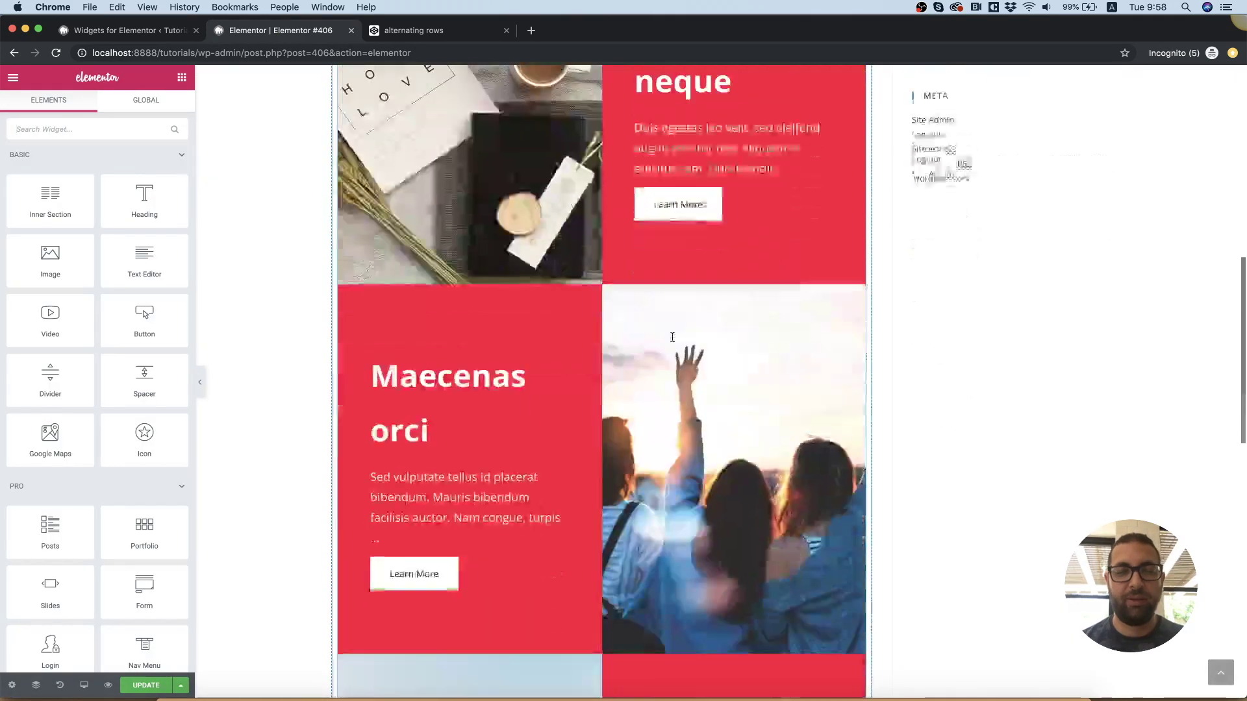
scroll(672, 337, "up", 20)
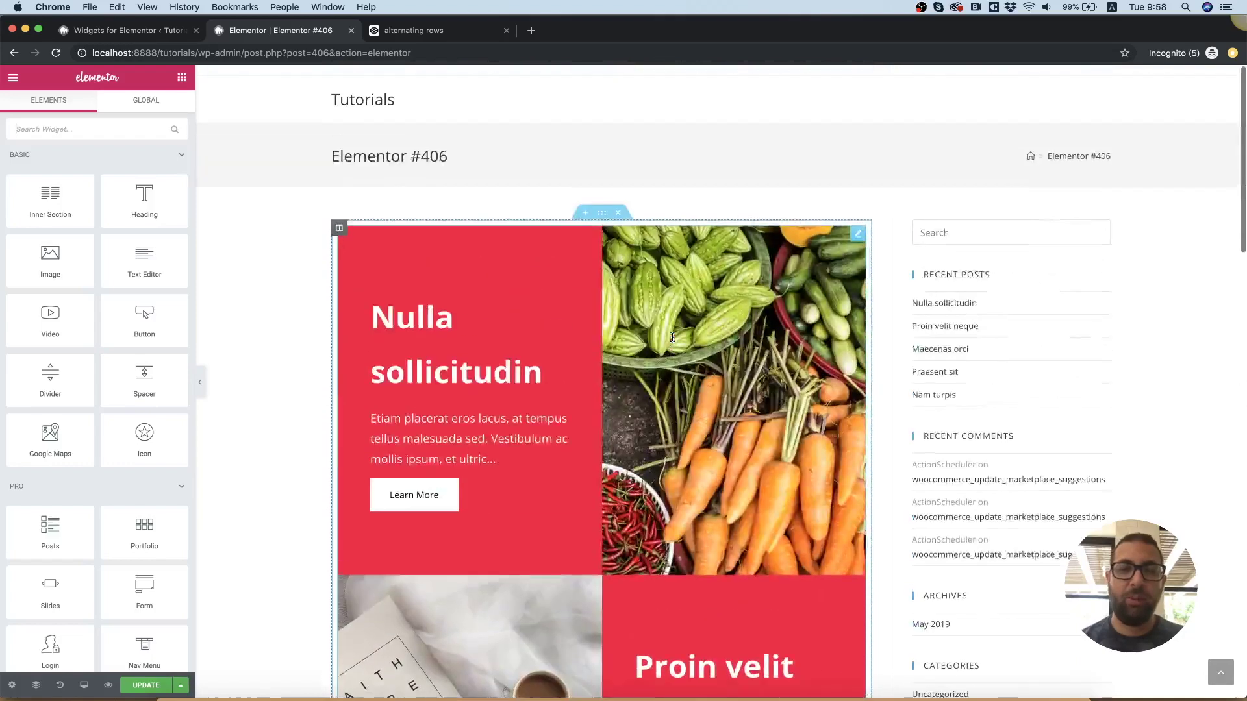
scroll(501, 183, "down", 5)
scroll(499, 181, "down", 6)
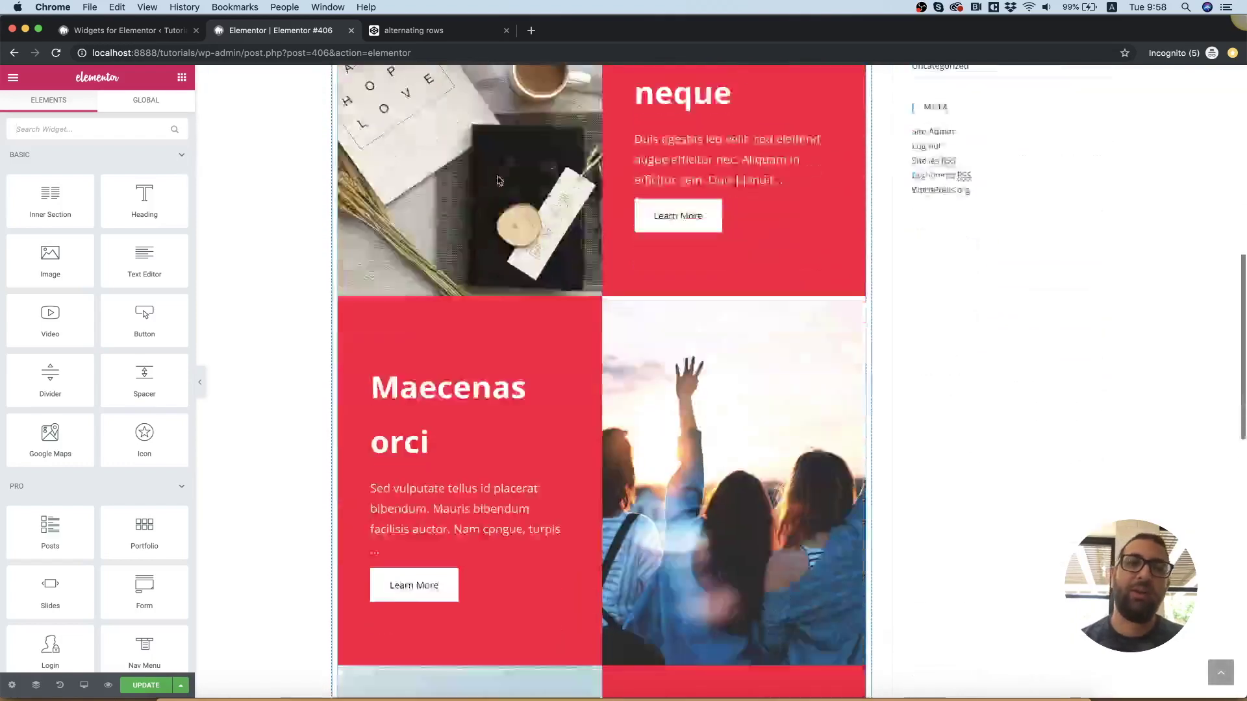
scroll(499, 180, "down", 11)
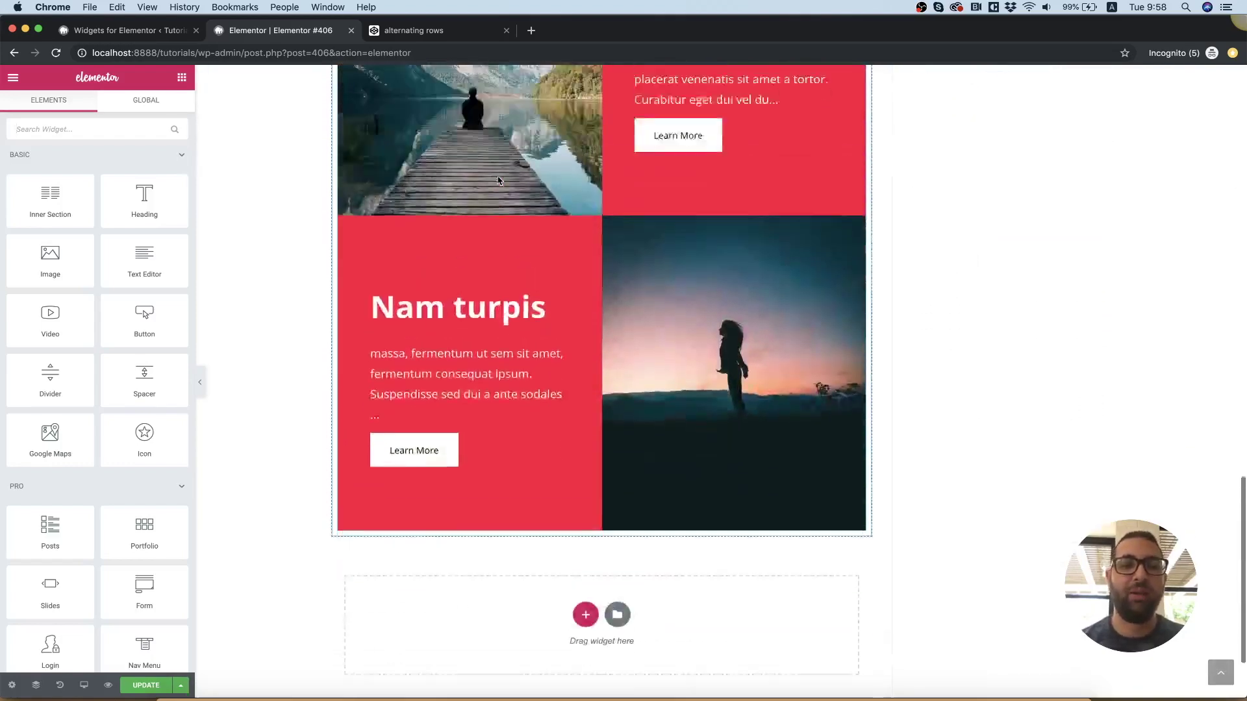
scroll(498, 180, "up", 9)
scroll(499, 181, "up", 11)
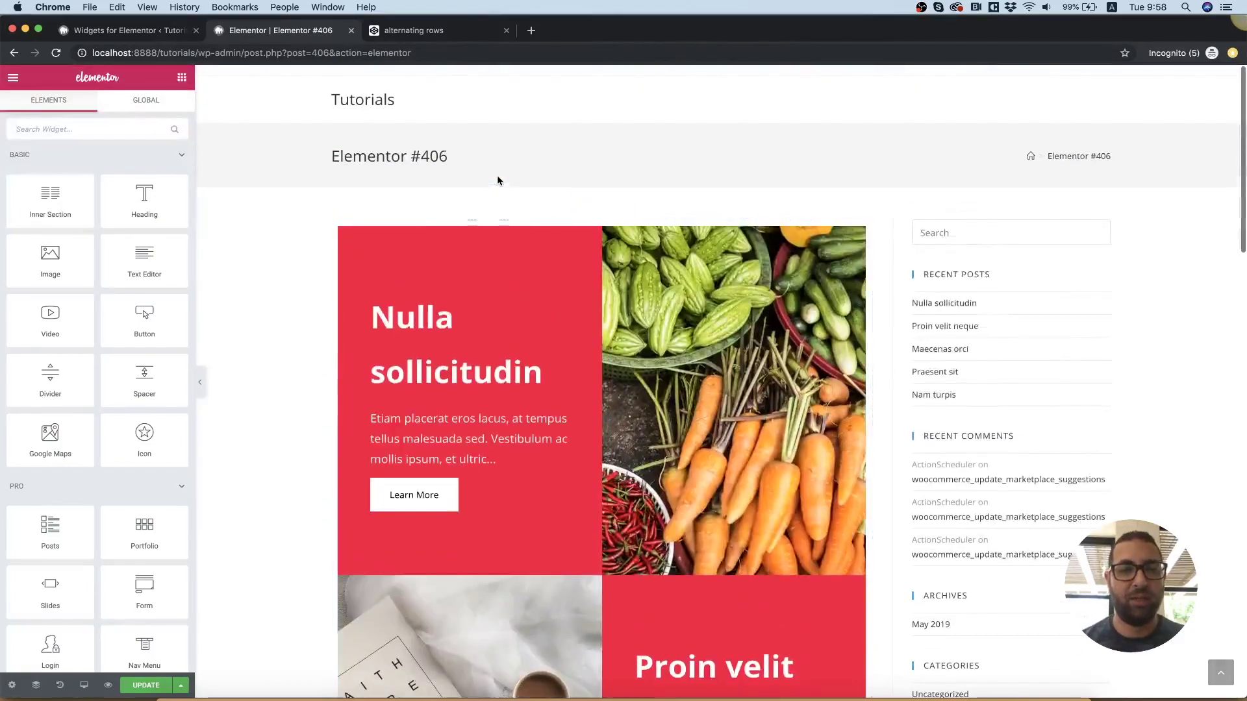
- Return to the widget template tab after viewing the Photoshop design, then go to Custom Fields > Field Groups
left_click(143, 35)
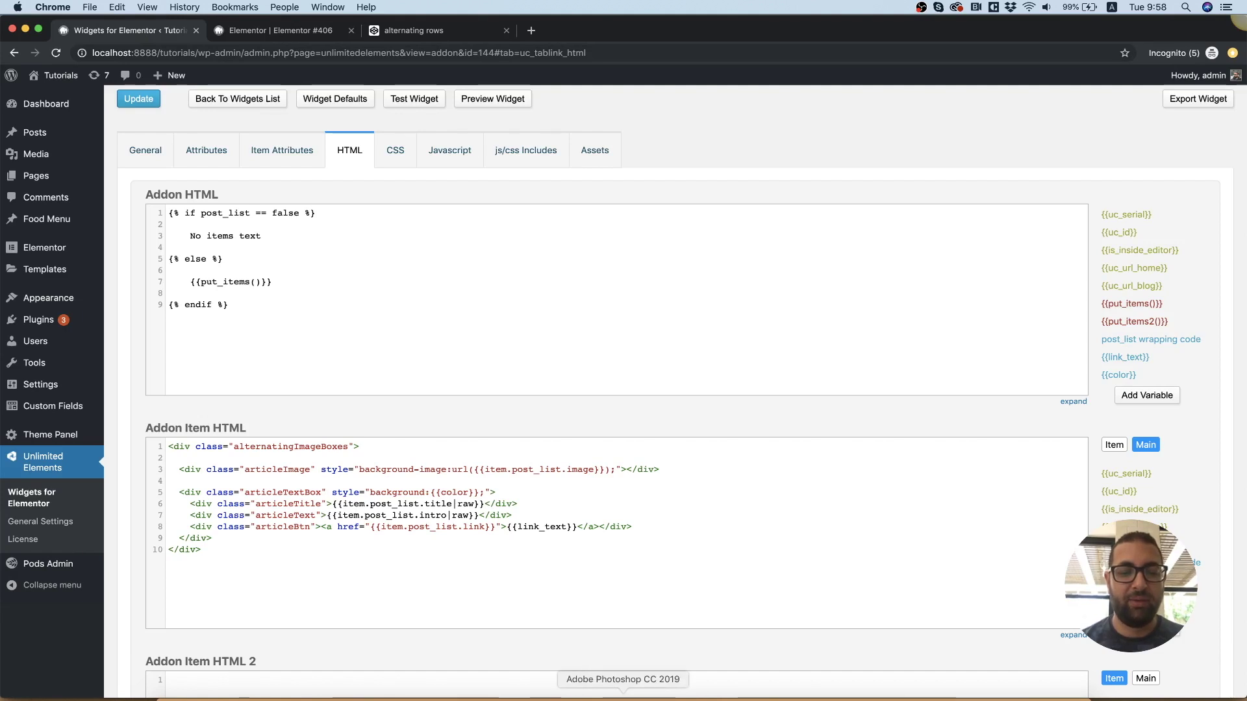
left_click(624, 698)
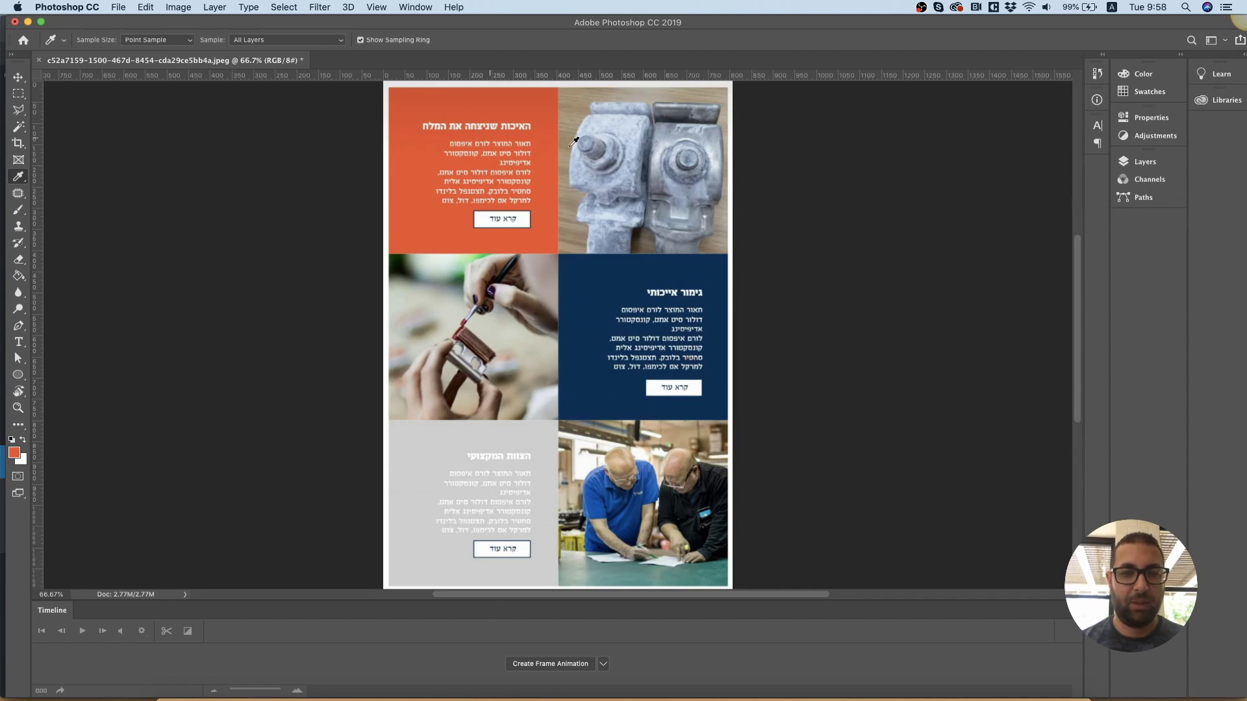
key("ctrl+Up")
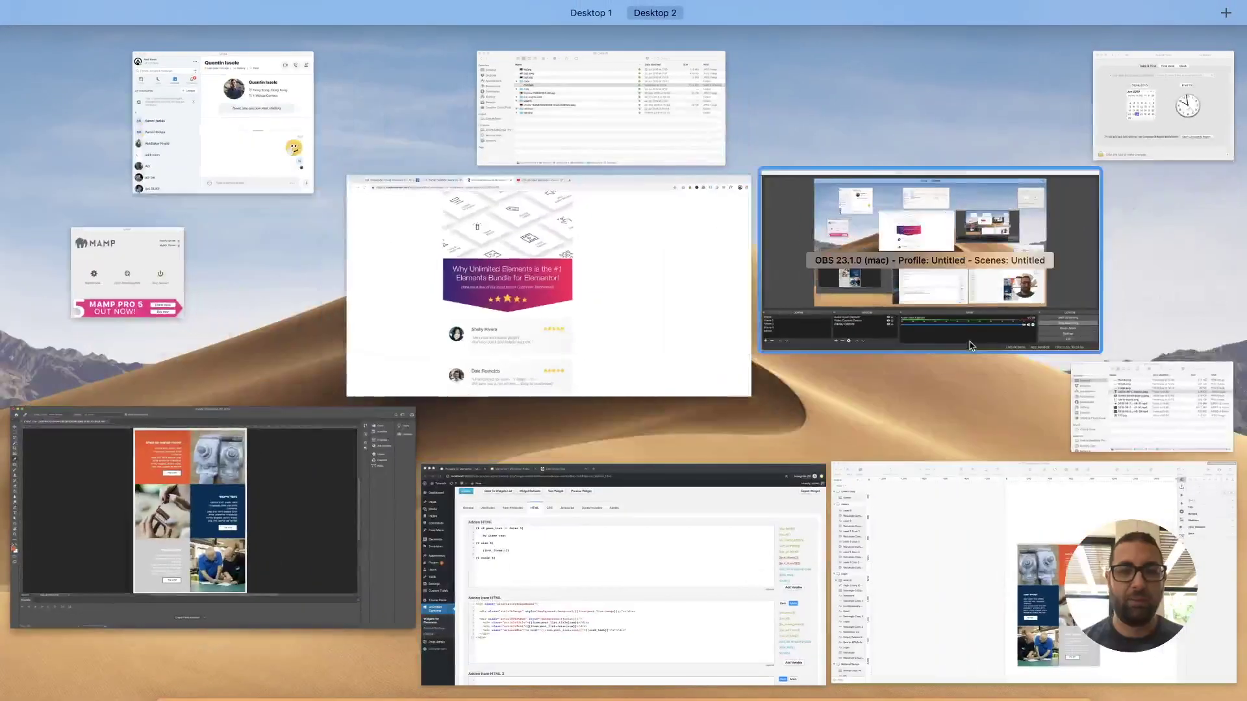
left_click(531, 584)
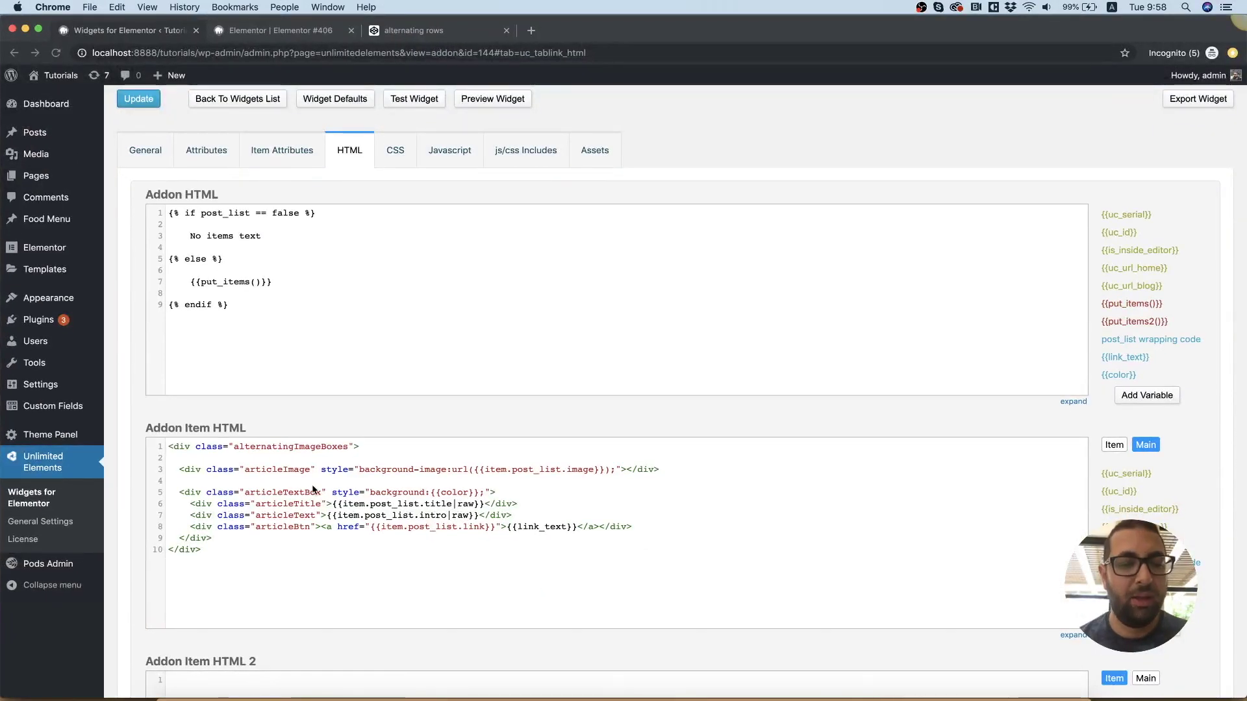
left_click(441, 481)
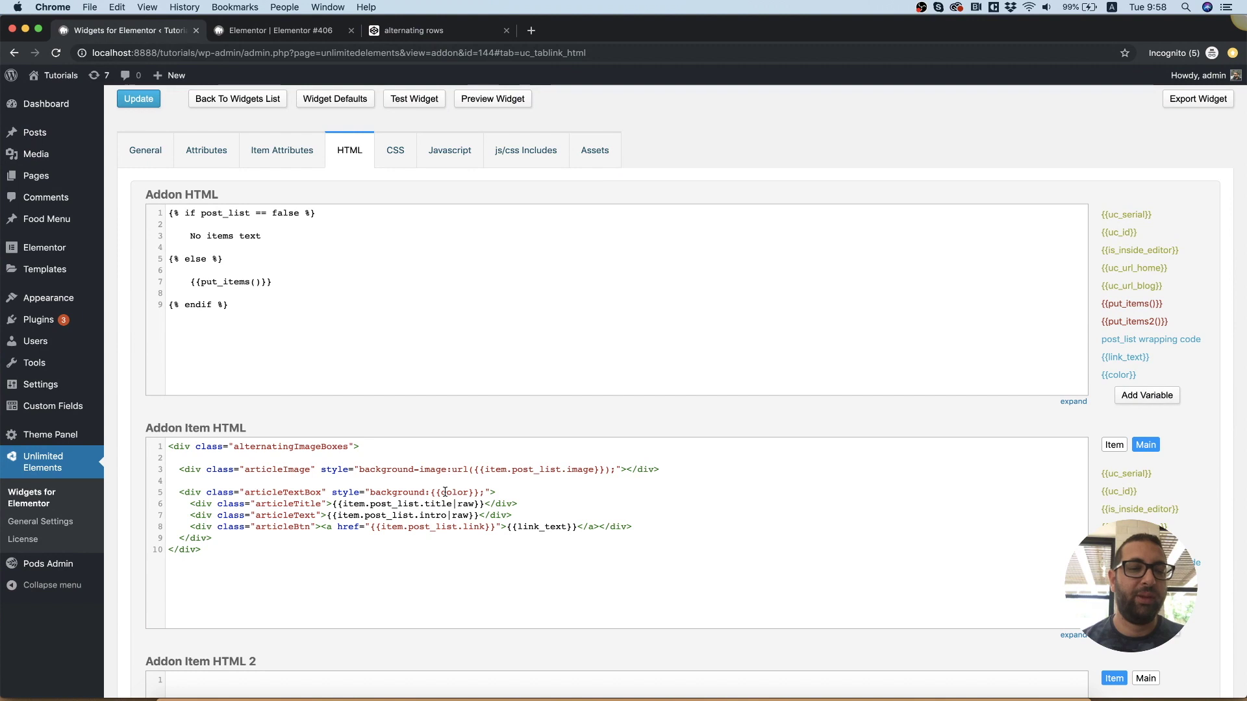
mouse_move(35, 408)
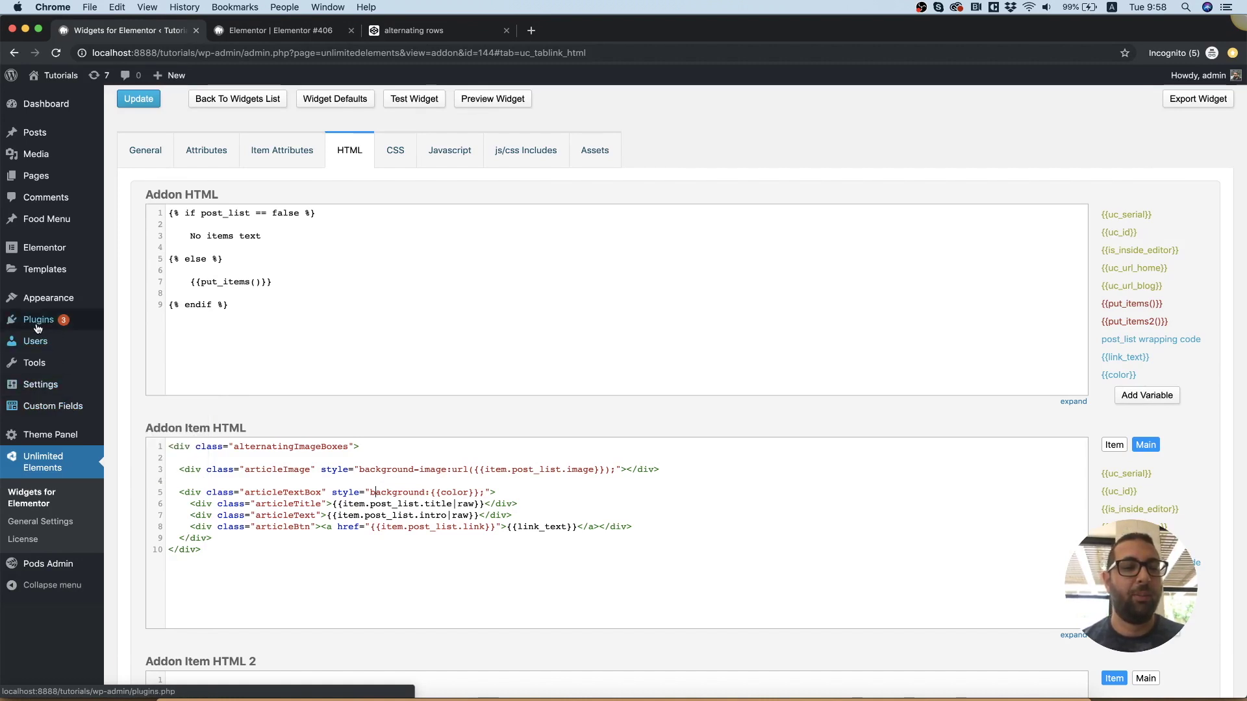
mouse_move(34, 328)
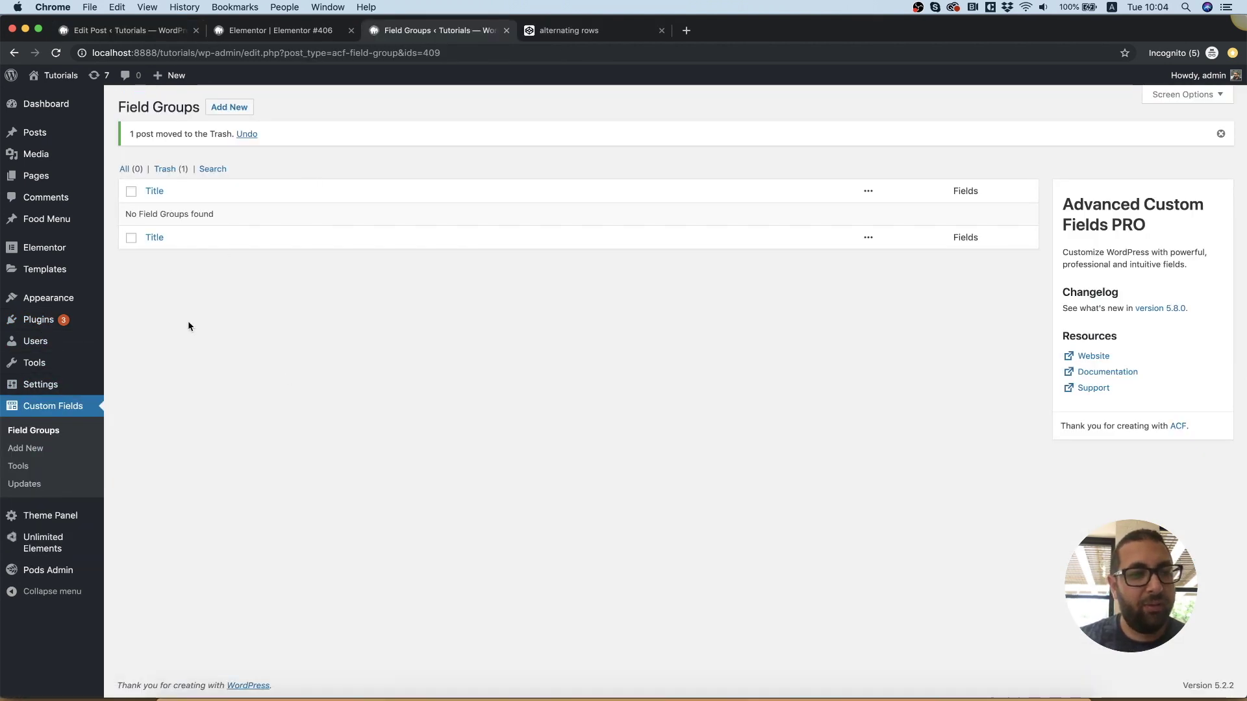
- Create a Color field group with a Color Picker field 'color' shown on Posts, and publish it
left_click(244, 111)
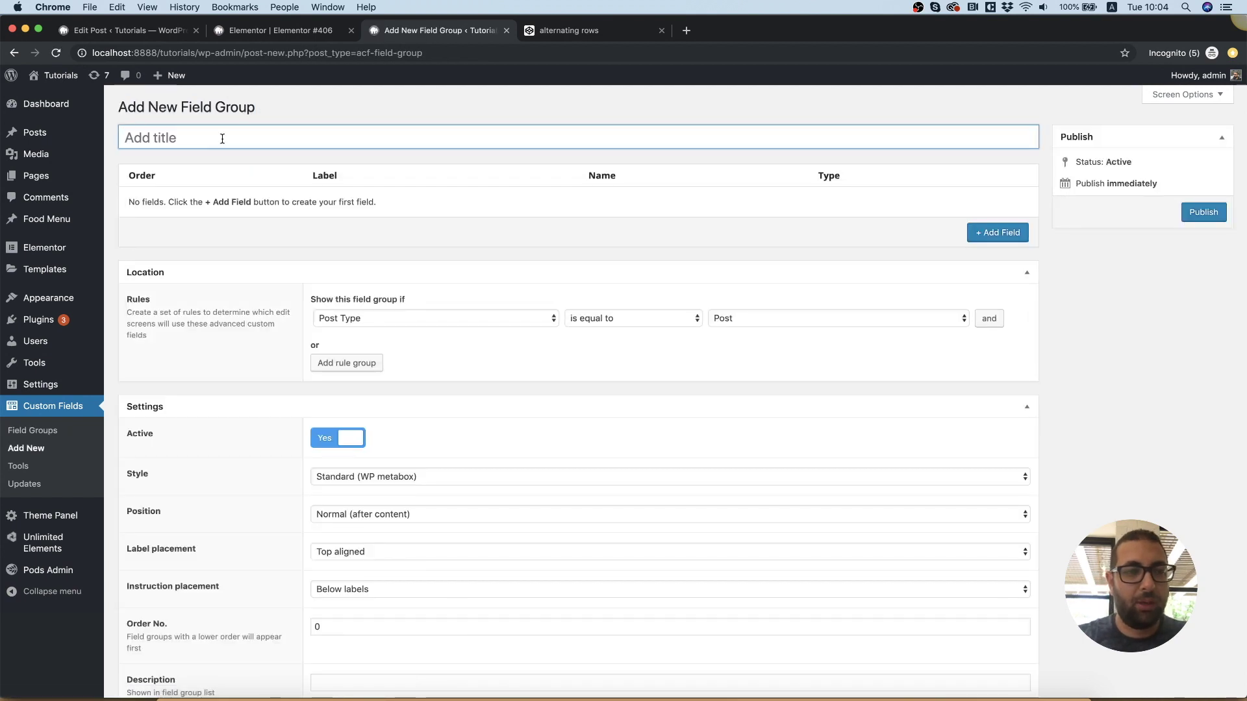
type("Color Post Field")
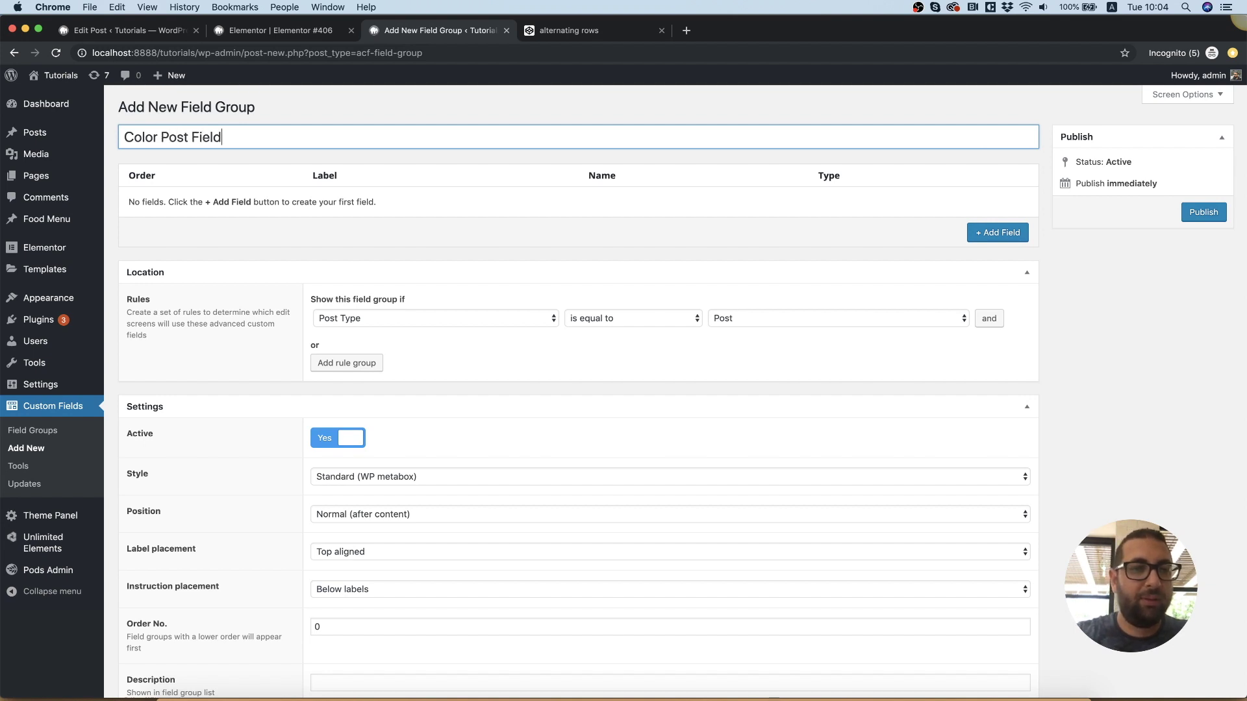
left_click(1001, 231)
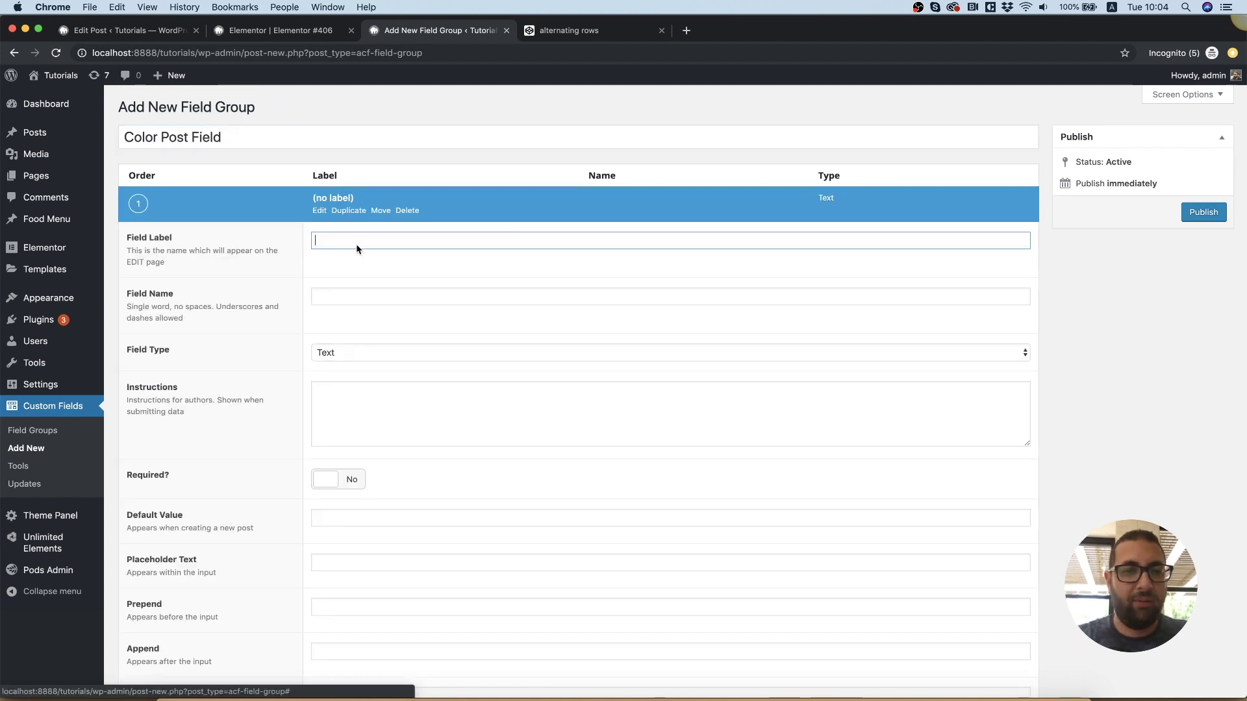
type("color")
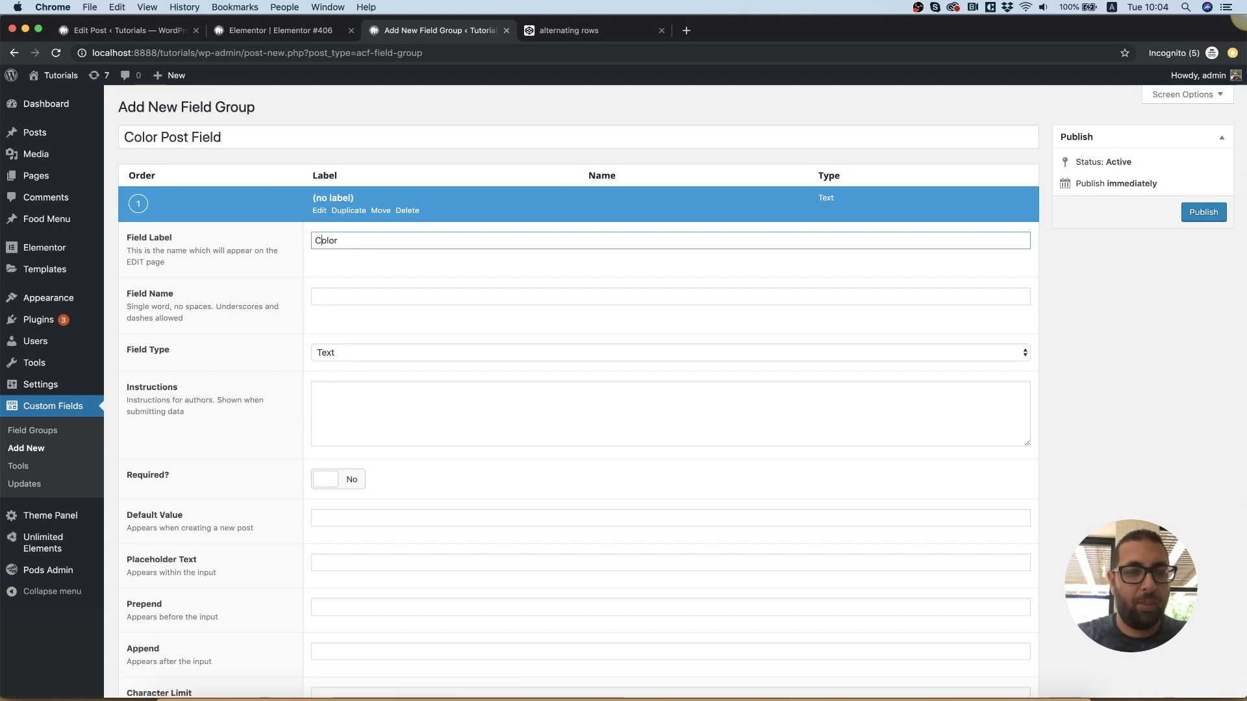
left_click(397, 356)
type("color")
key("Return")
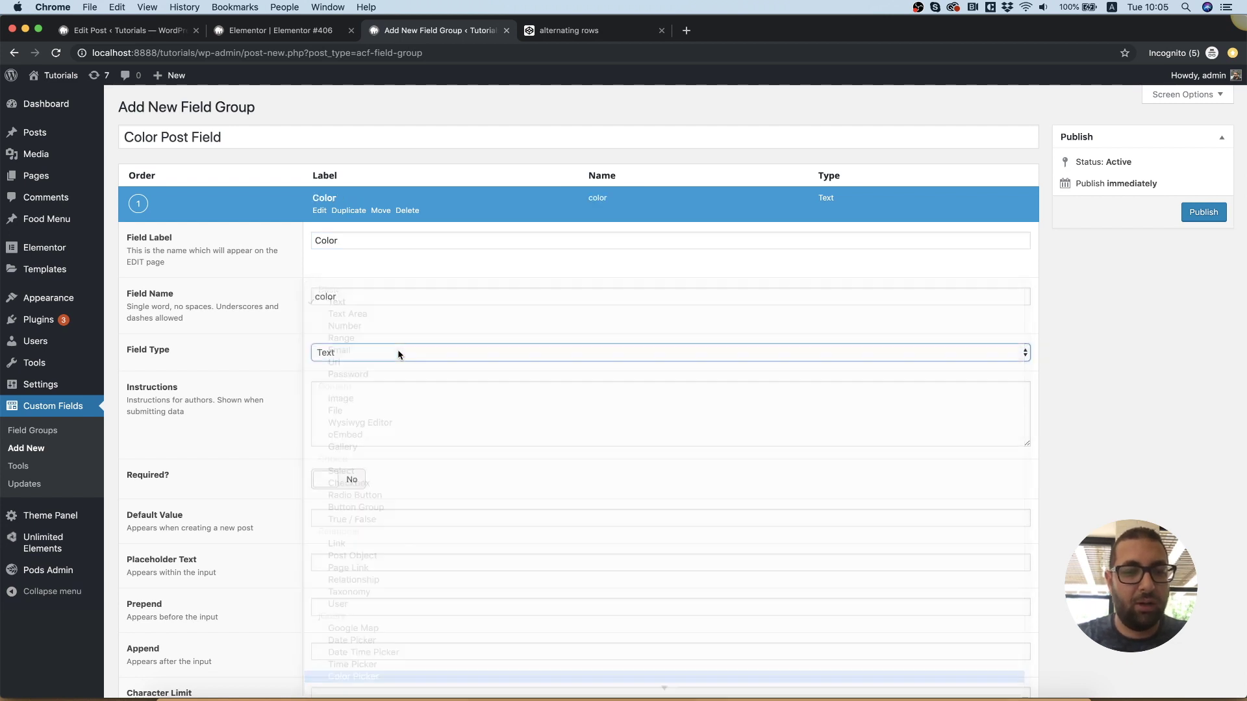
left_click(1213, 216)
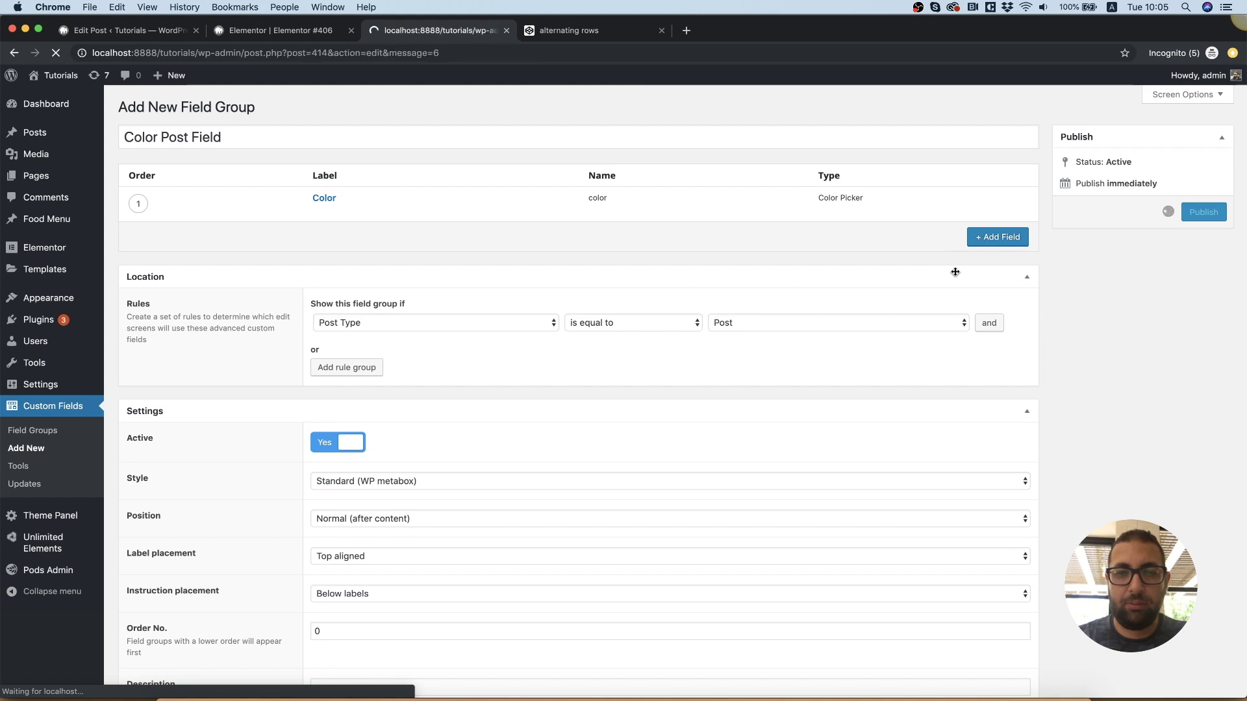
- Set the Nulla sollicitudin post's Color field to light blue #03a9f4 and update the post
mouse_move(41, 139)
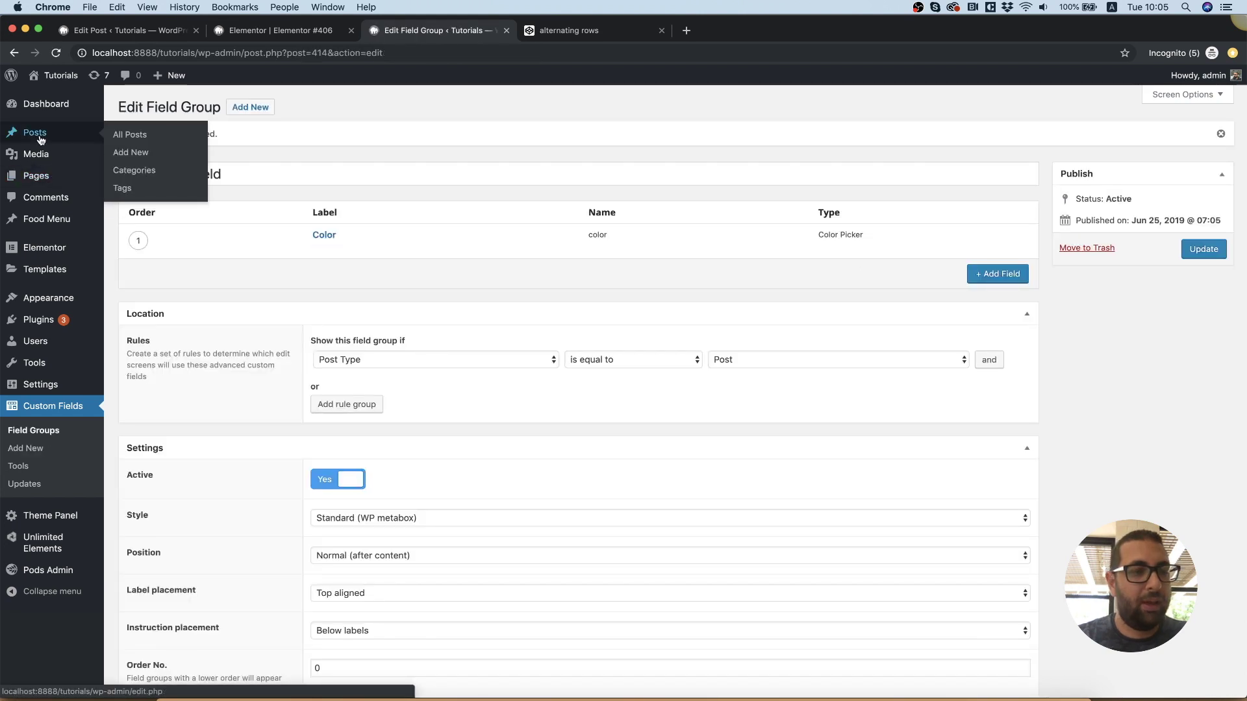
left_click(41, 140)
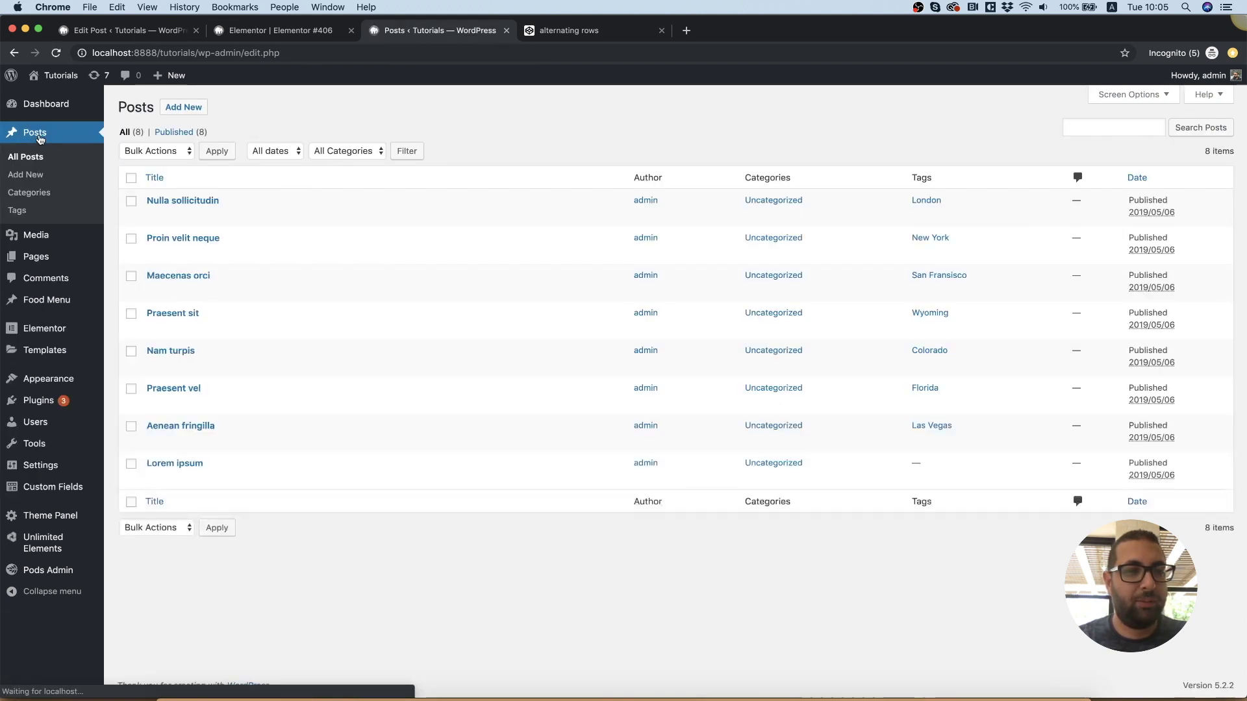
left_click(173, 204)
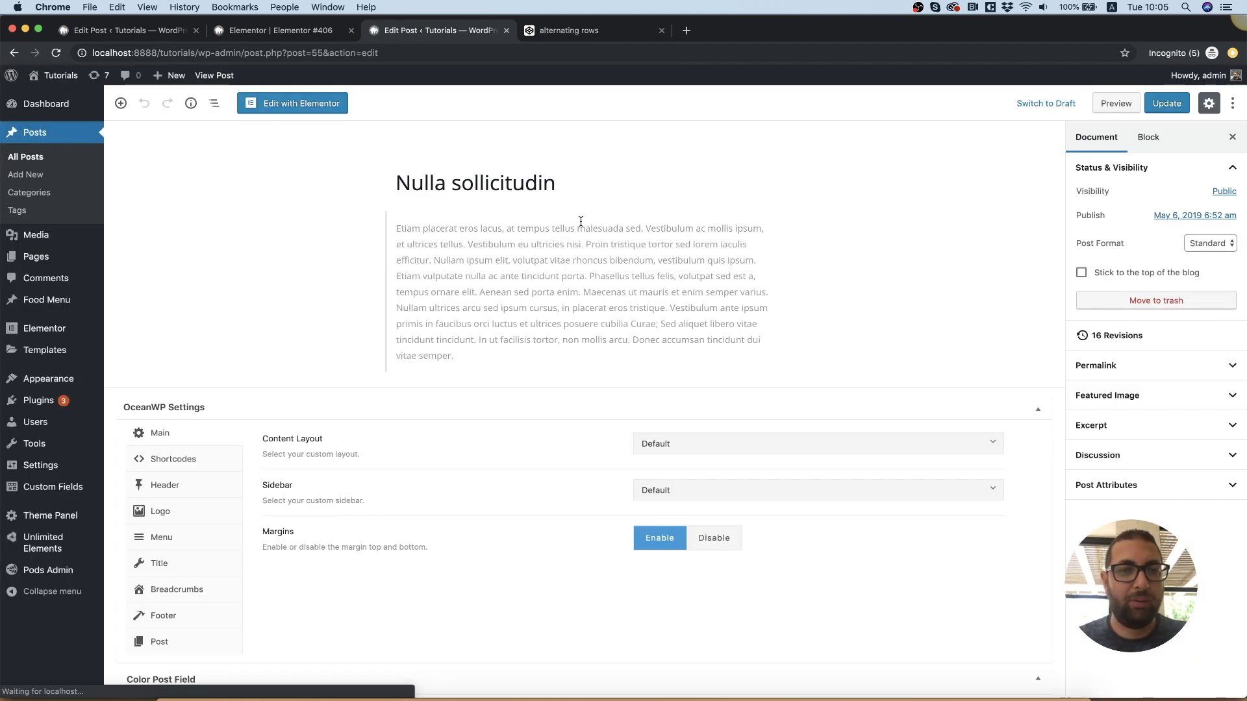
scroll(439, 334, "down", 3)
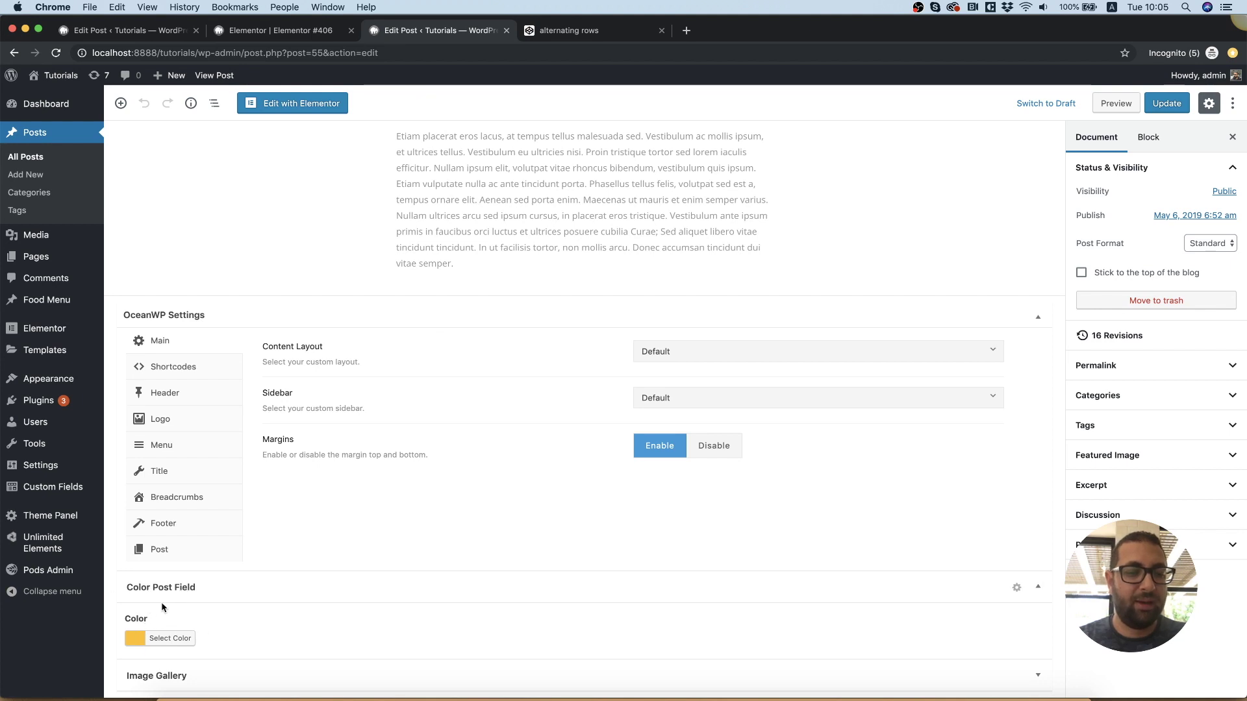
left_click(181, 641)
scroll(296, 630, "down", 5)
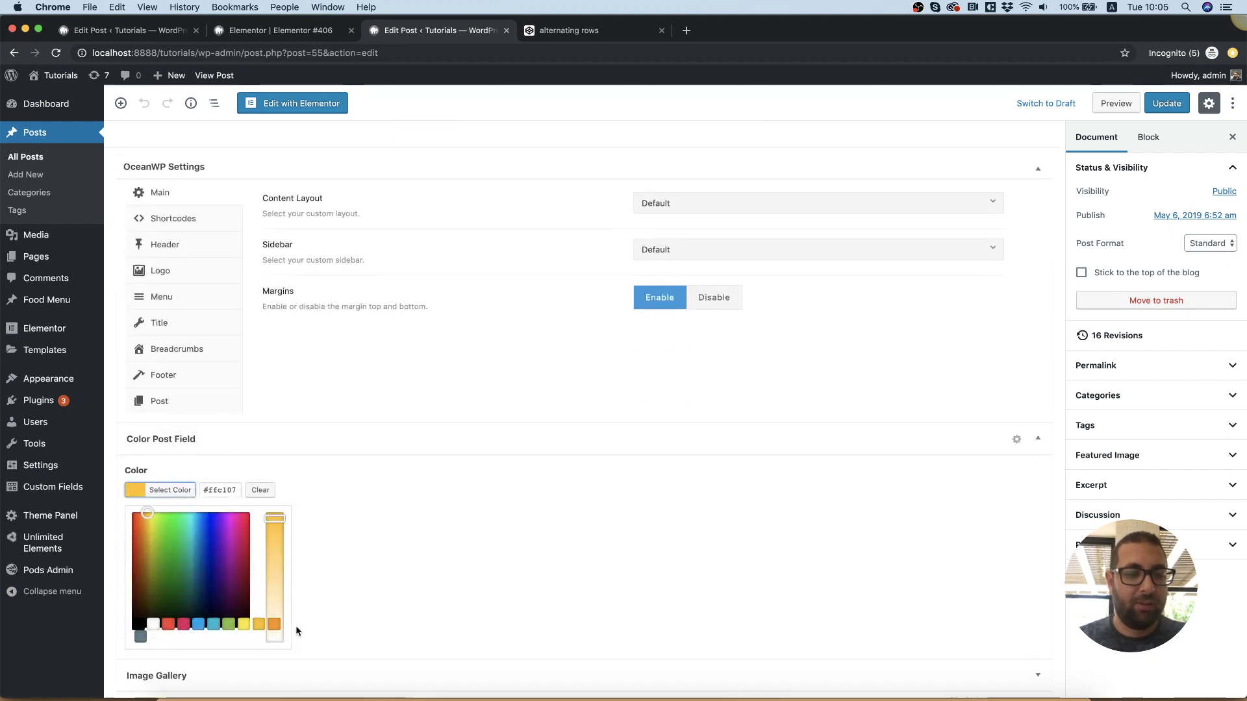
left_click(210, 624)
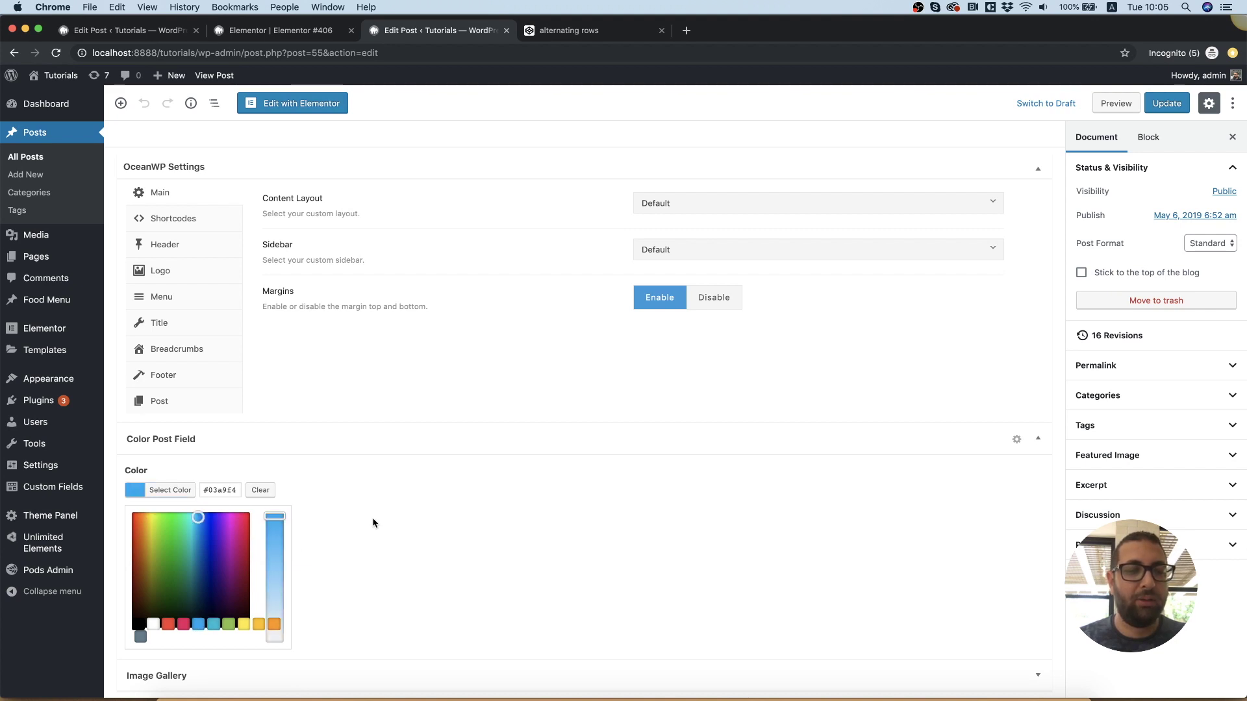
left_click(167, 489)
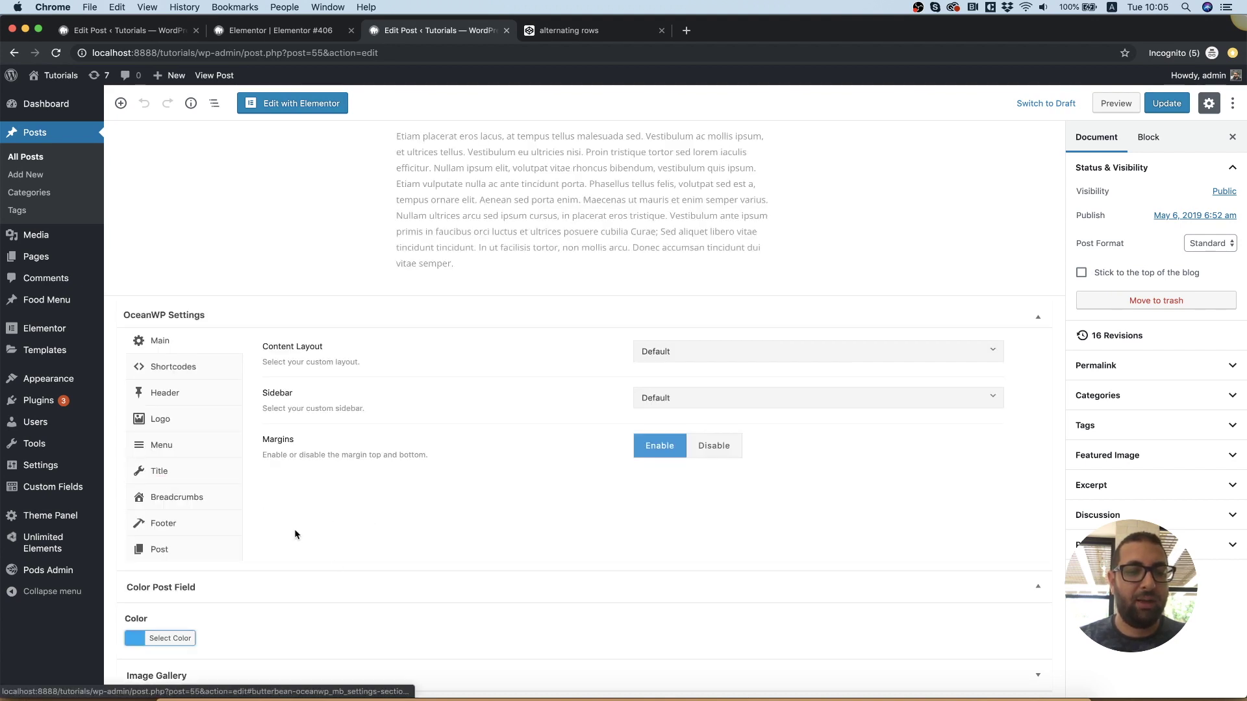
left_click(1167, 107)
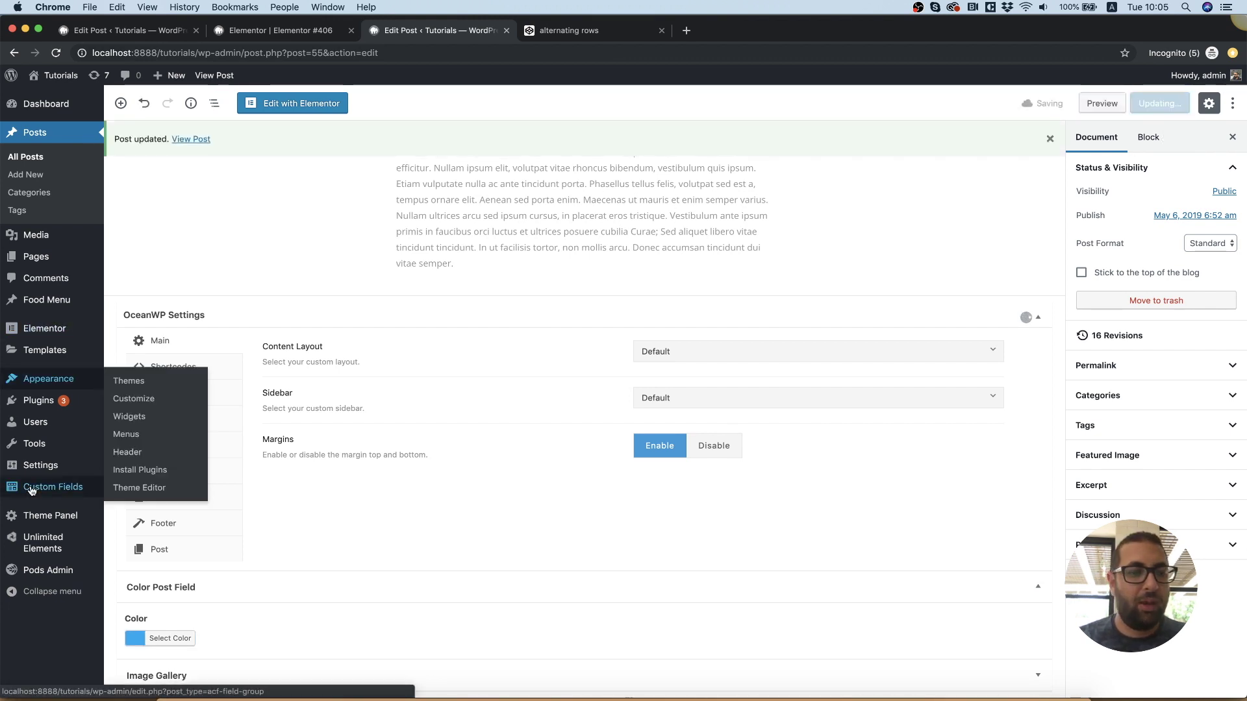
left_click(261, 31)
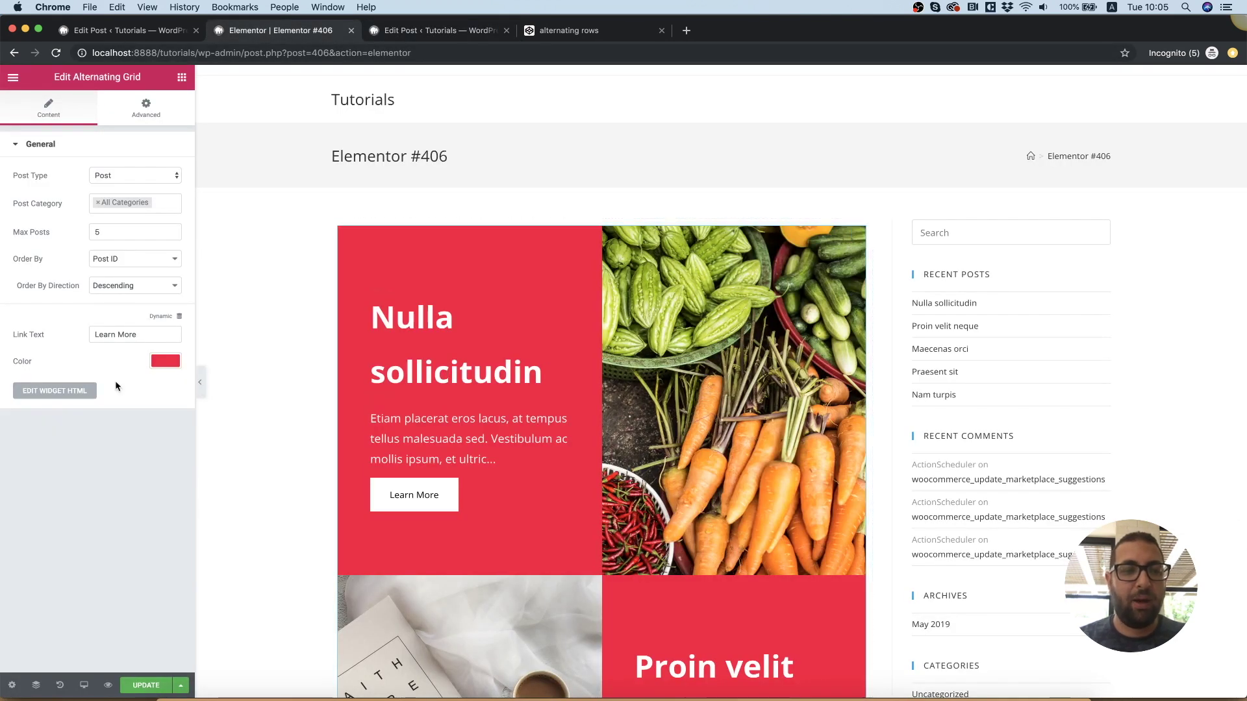
- Replace {{color}} with {{item.post_list.cf_color}} in the Item HTML and save the widget
left_click(62, 393)
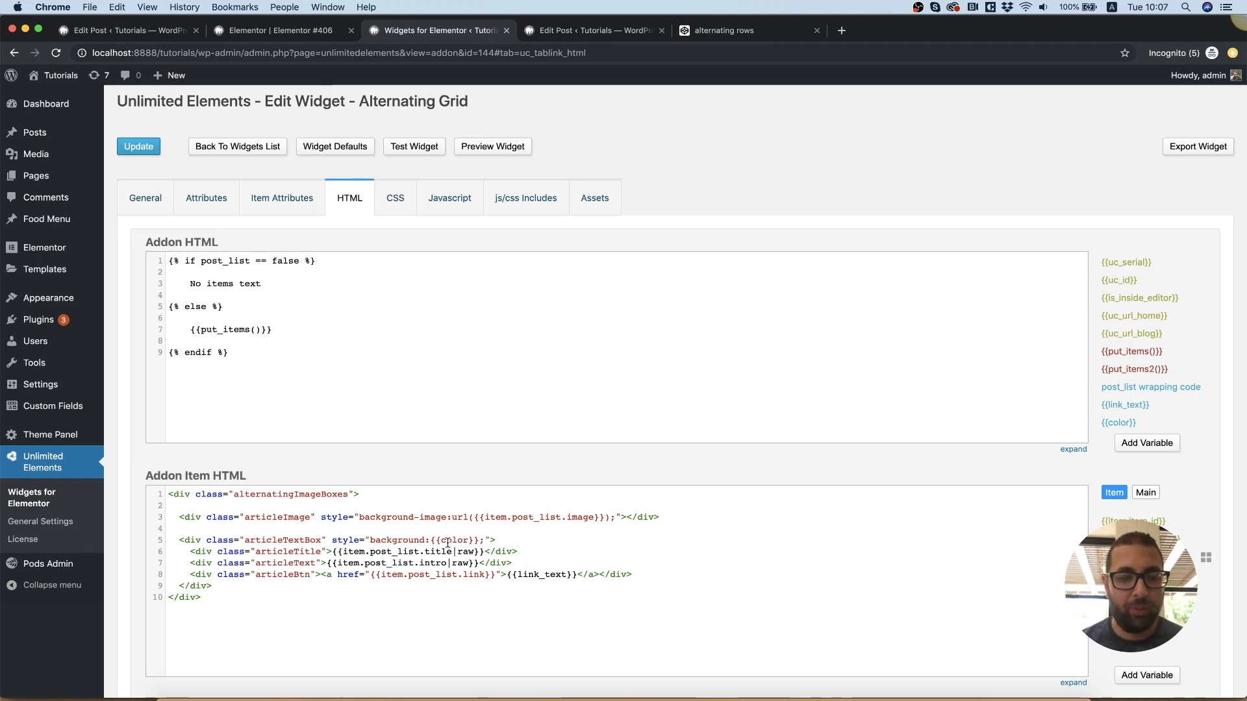
left_click_drag(481, 540, 429, 543)
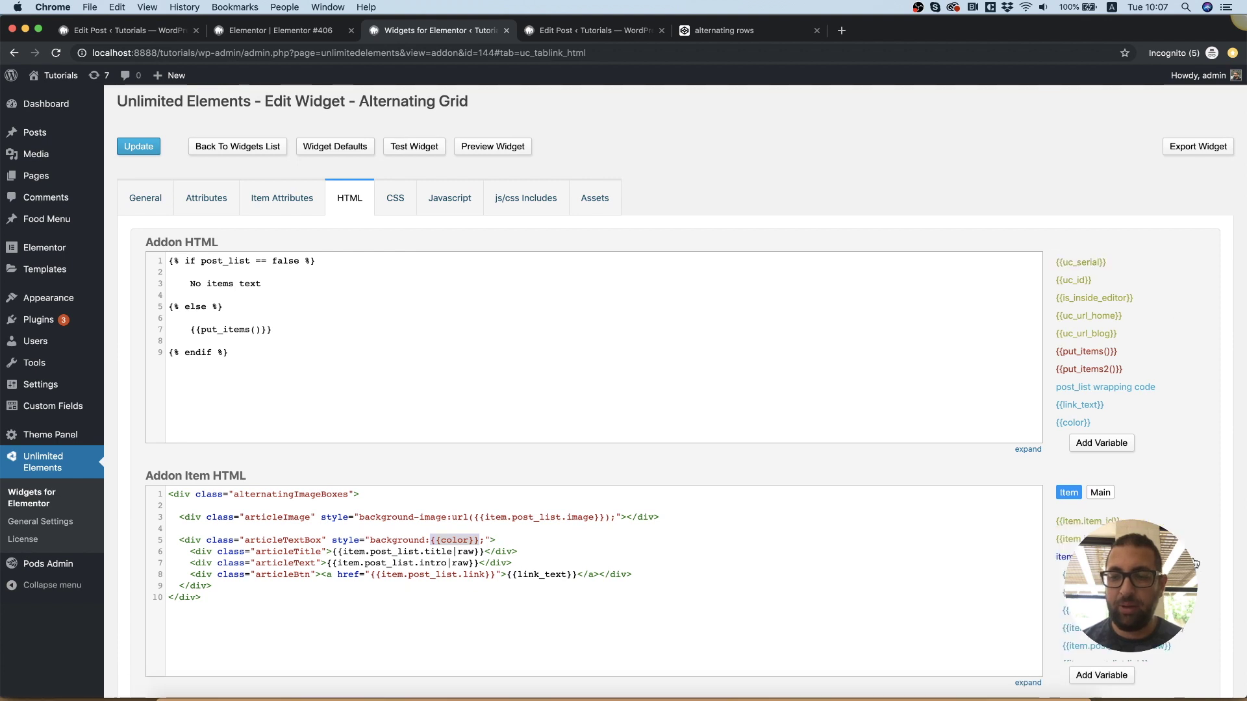
scroll(1195, 562, "down", 3)
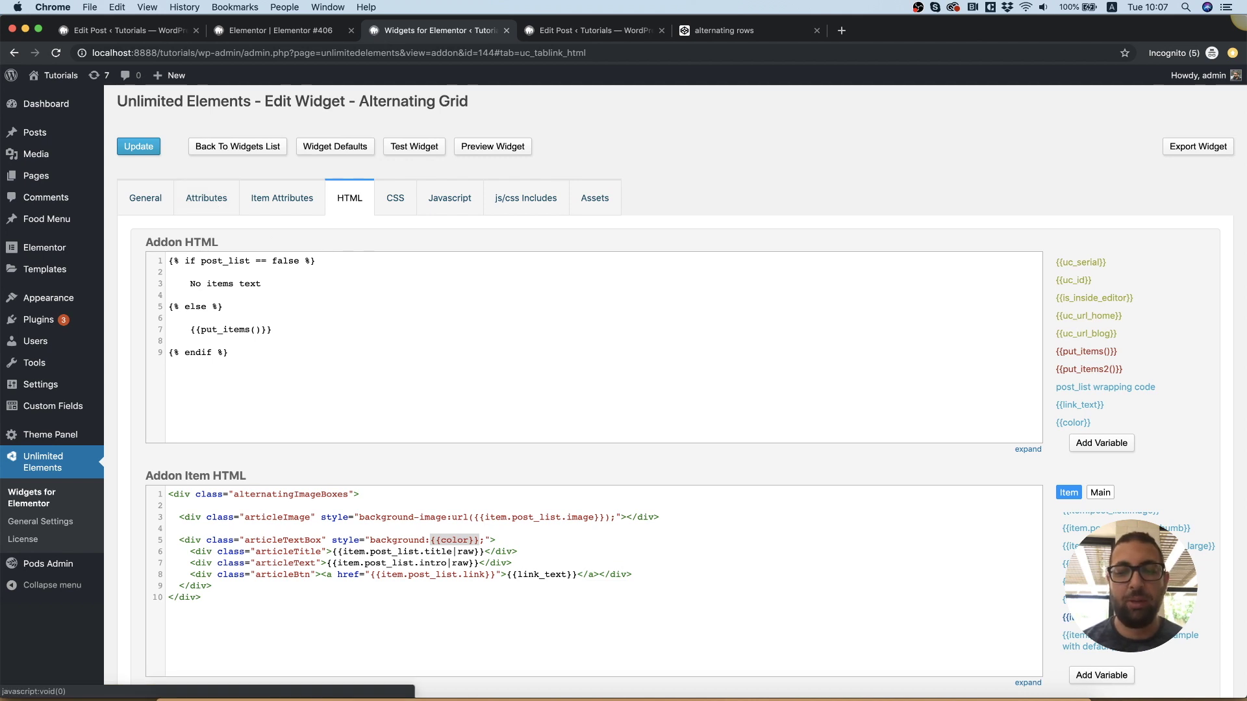
type("{{item.post_list.cf_color}}")
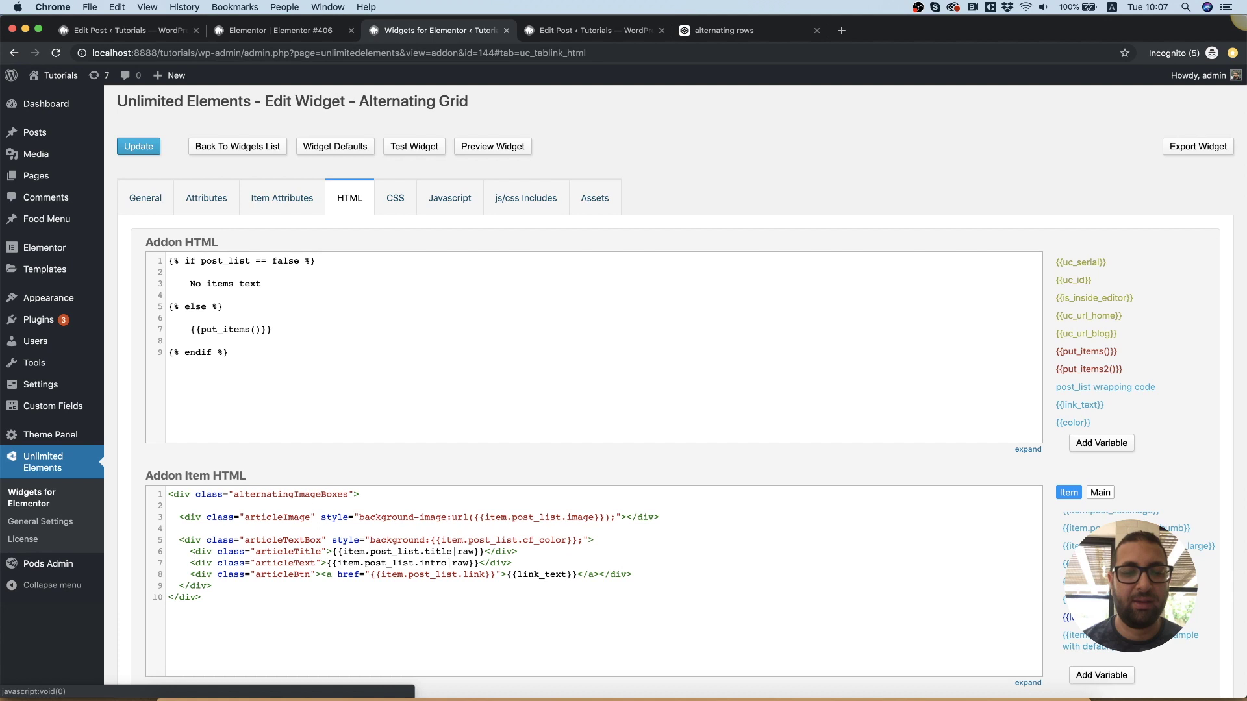
left_click(138, 151)
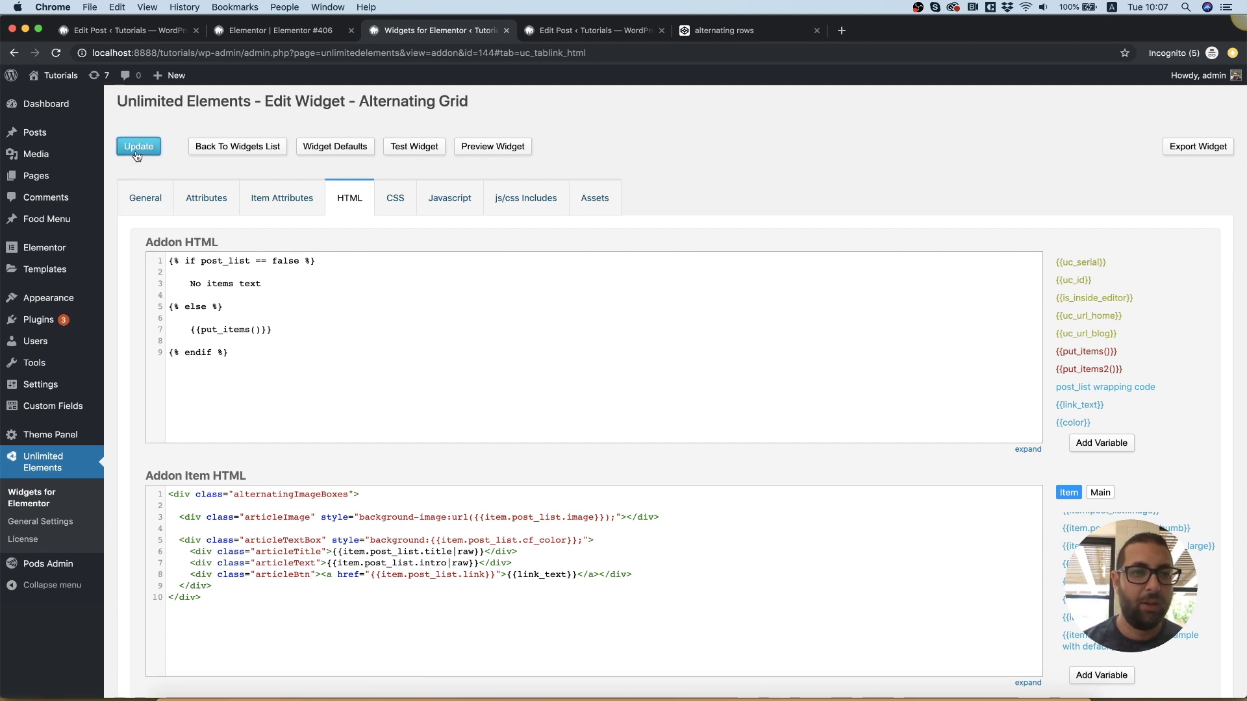
left_click(289, 33)
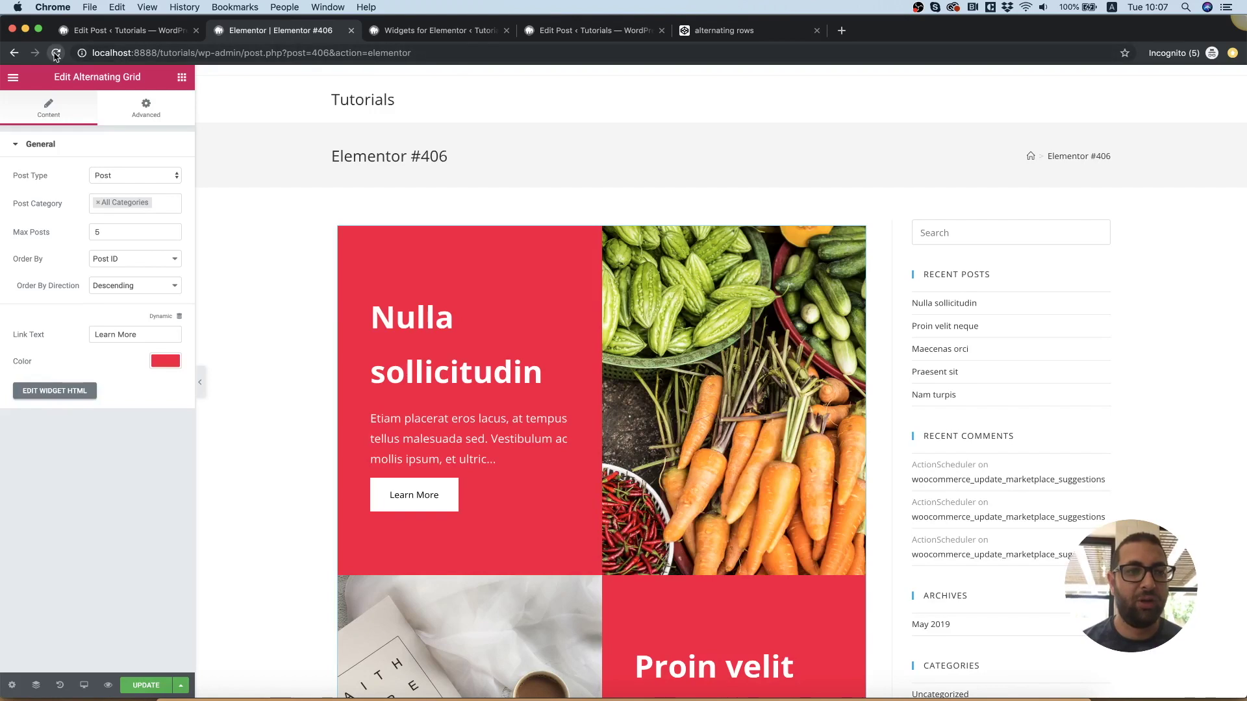
- Reload the Elementor editor and scroll the preview to verify Nulla sollicitudin's blue text box
key("super+r")
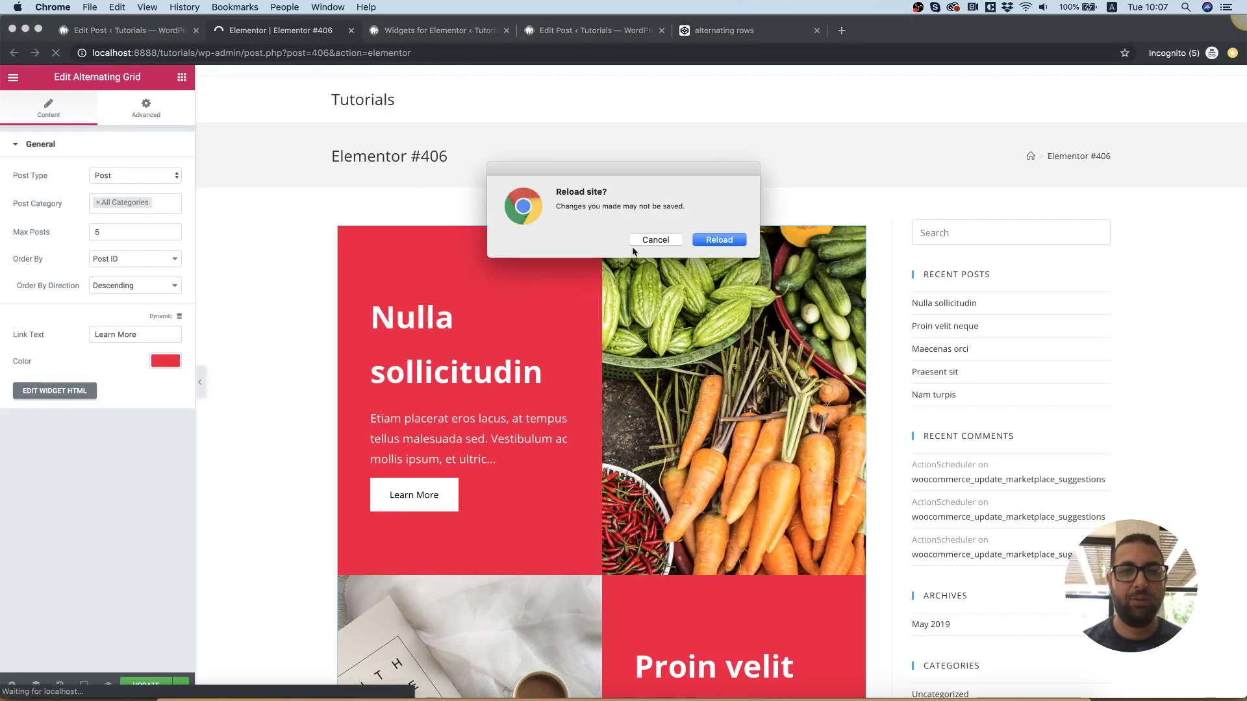
left_click(718, 244)
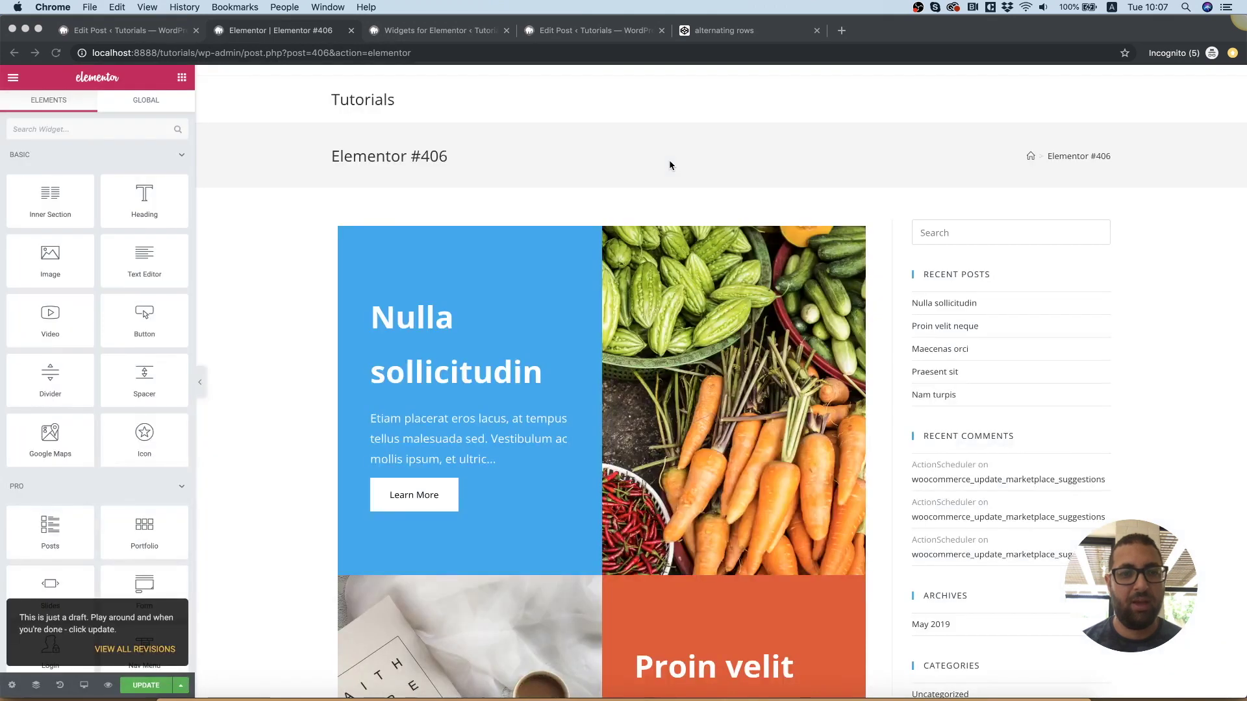
scroll(670, 165, "down", 1)
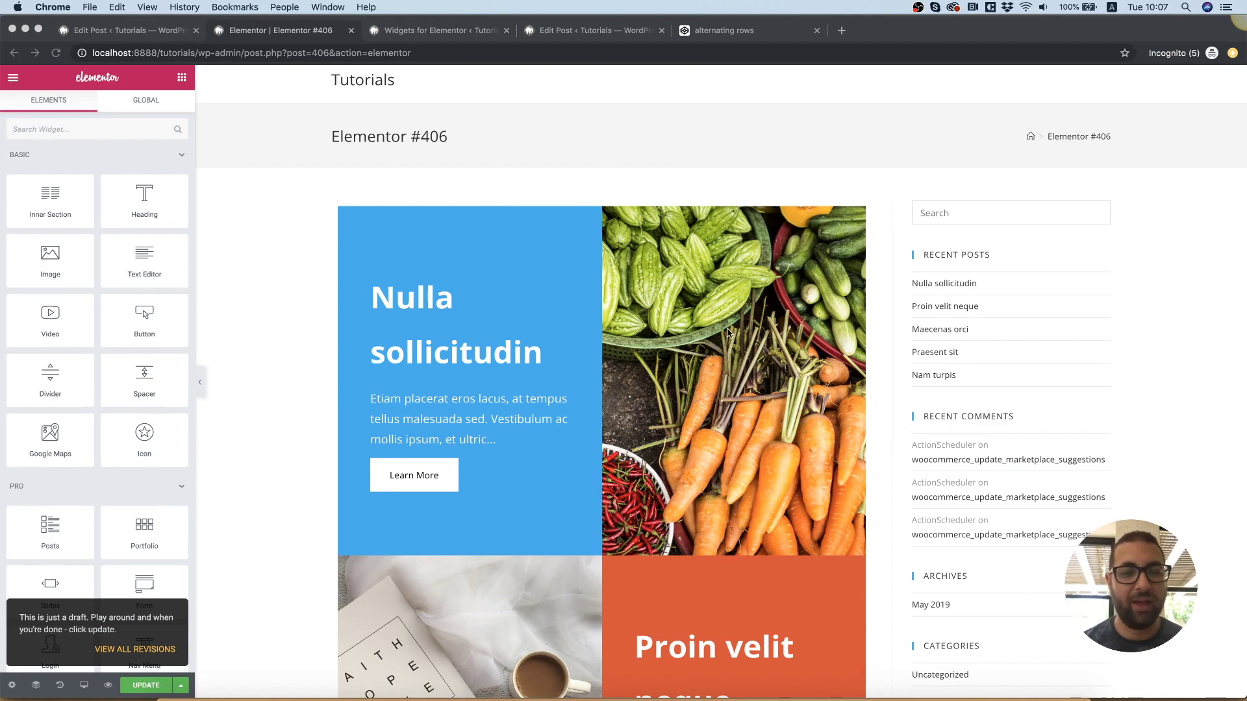
scroll(728, 333, "down", 3)
scroll(727, 333, "down", 3)
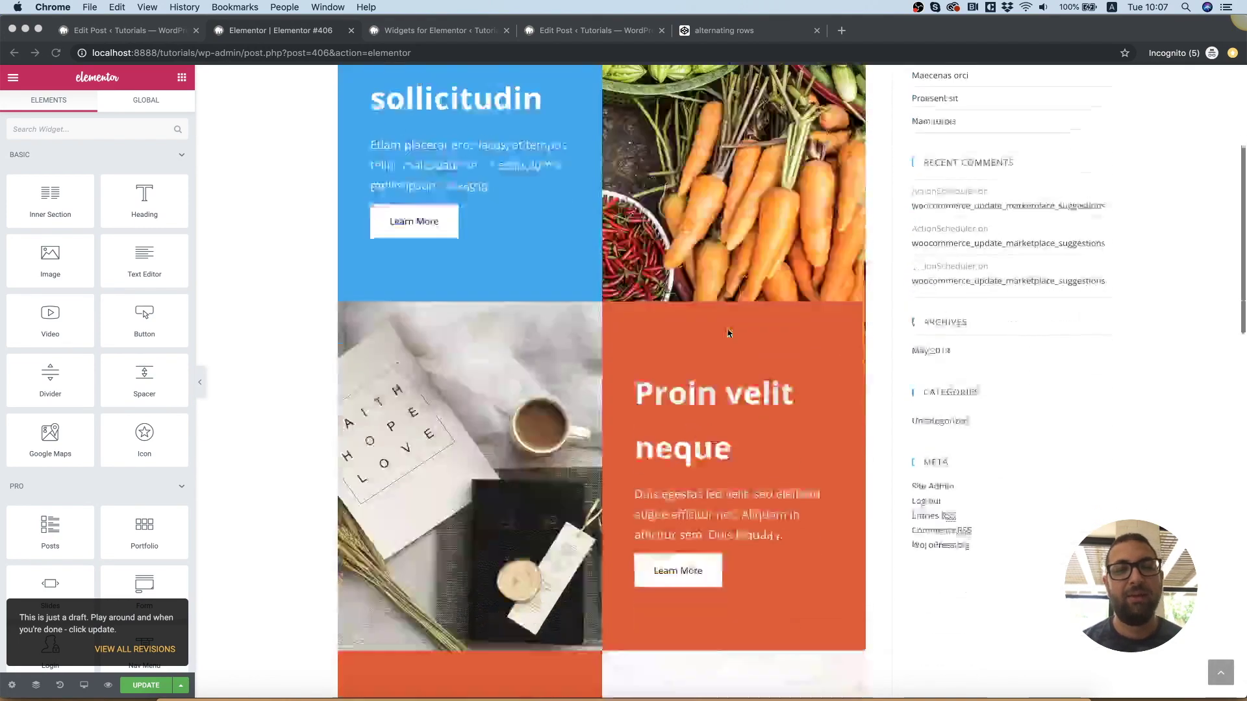
scroll(728, 333, "down", 10)
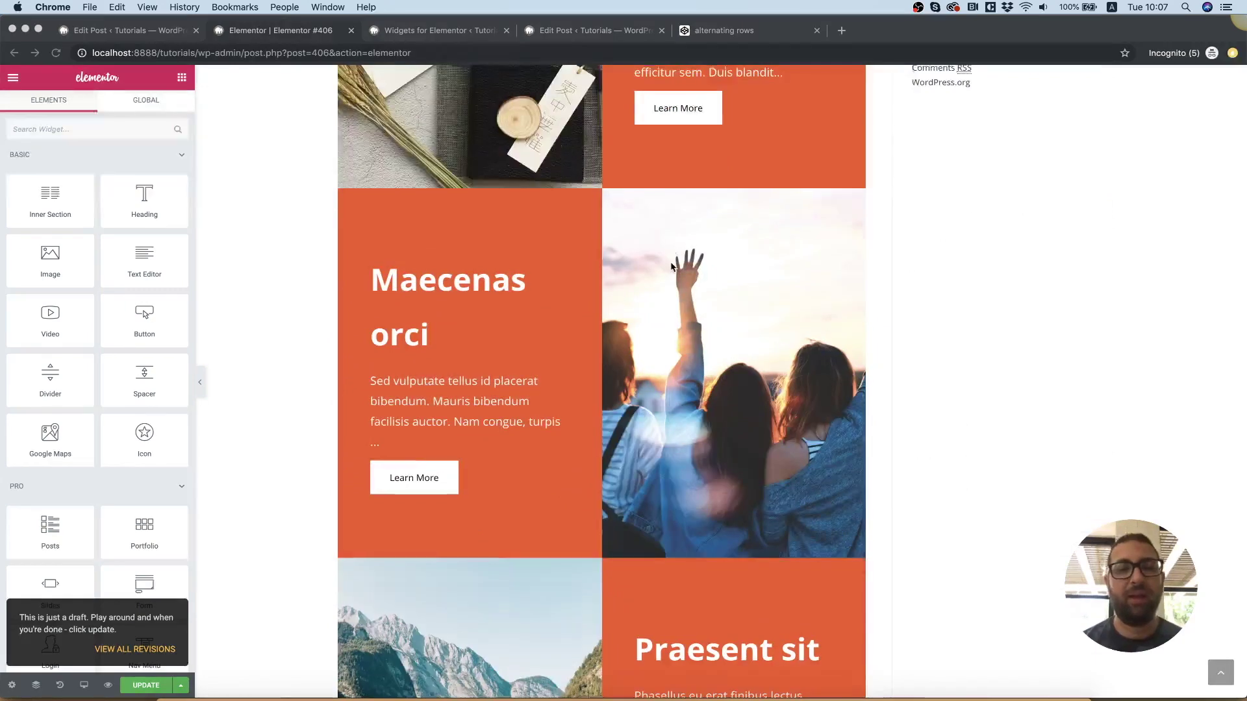
scroll(672, 267, "up", 13)
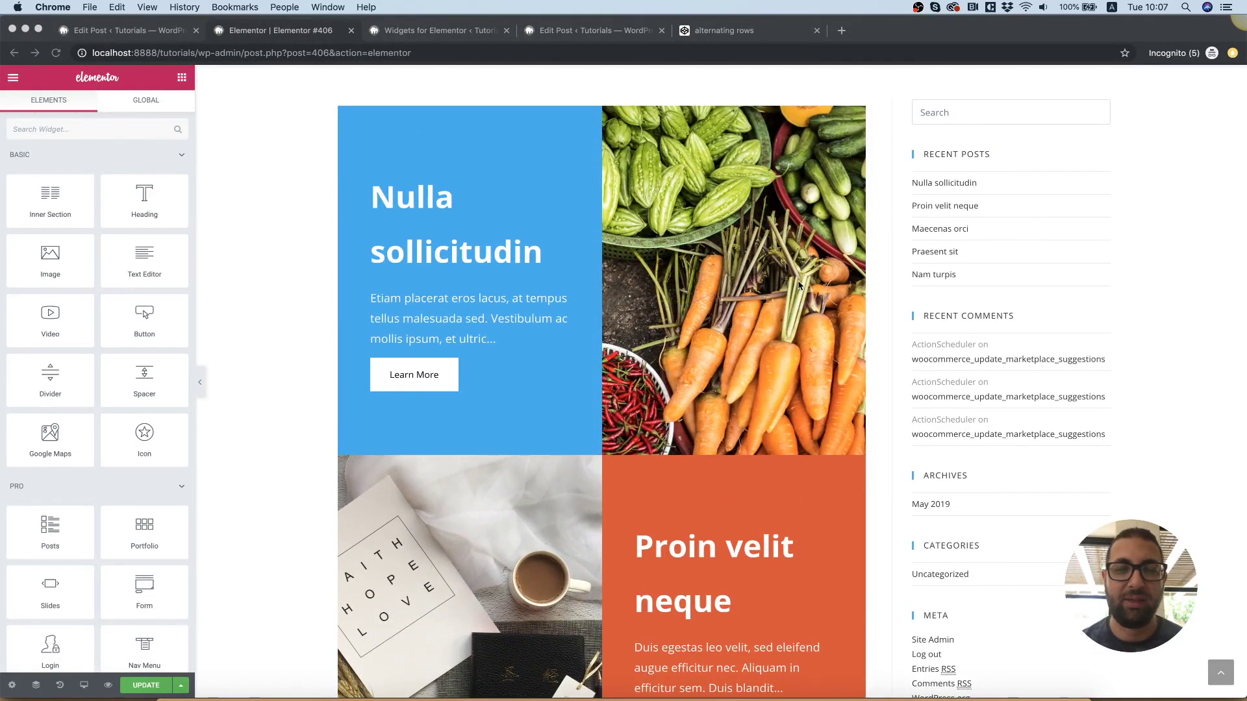
scroll(799, 282, "up", 2)
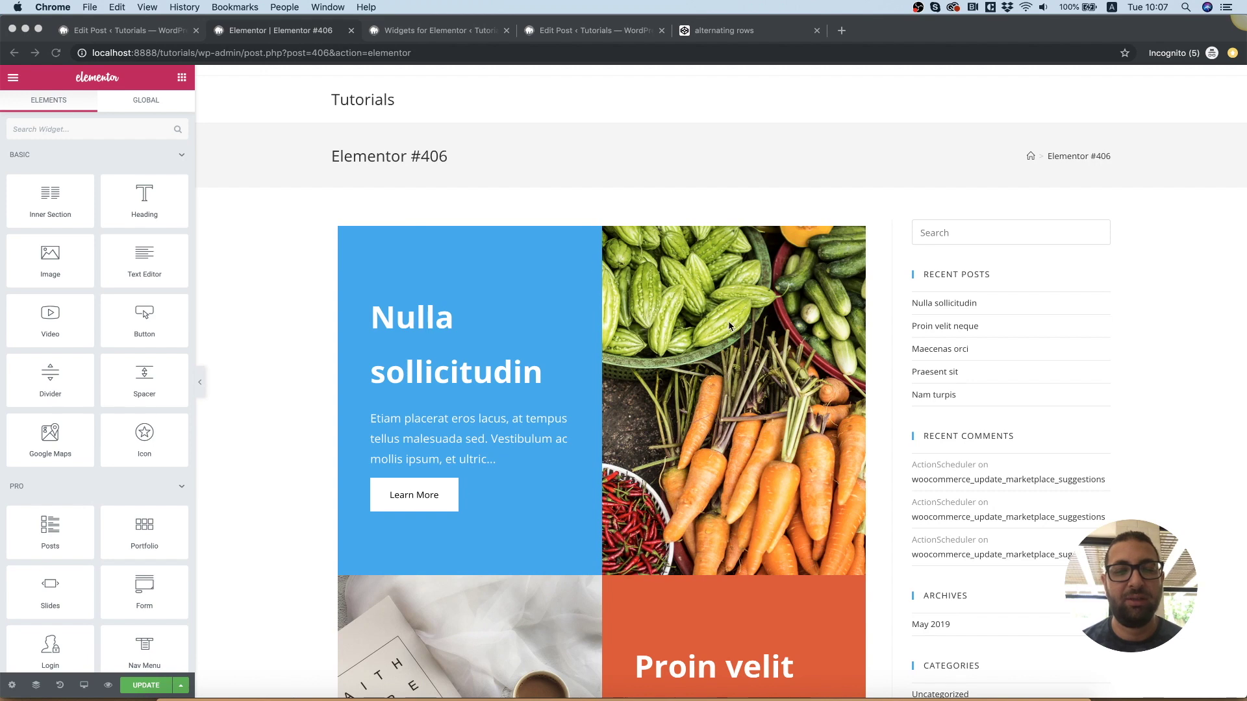
scroll(736, 480, "down", 5)
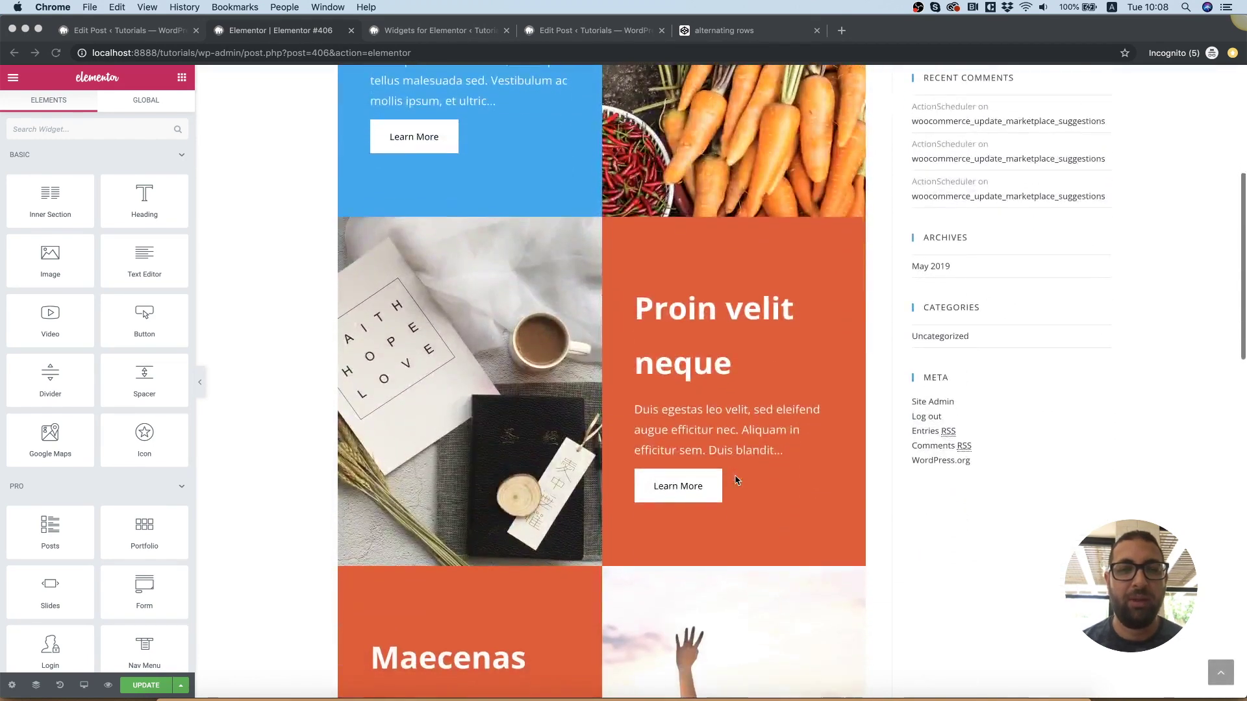
scroll(736, 480, "up", 3)
scroll(736, 479, "up", 4)
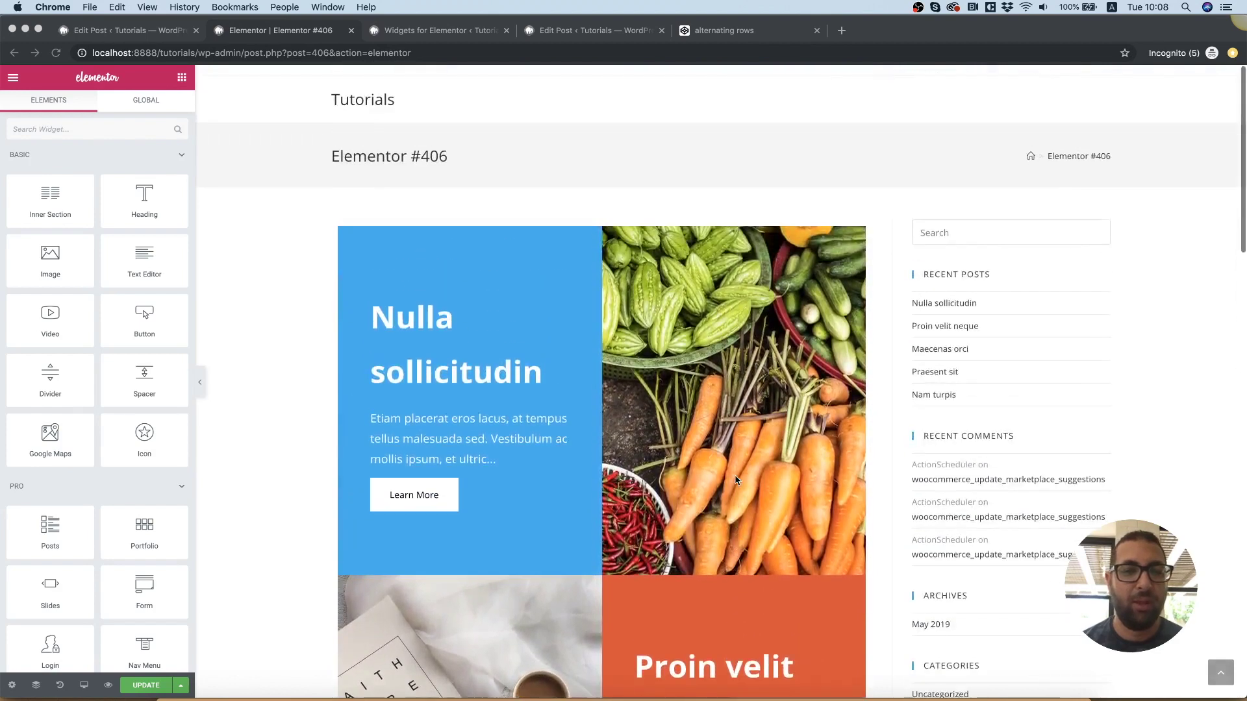